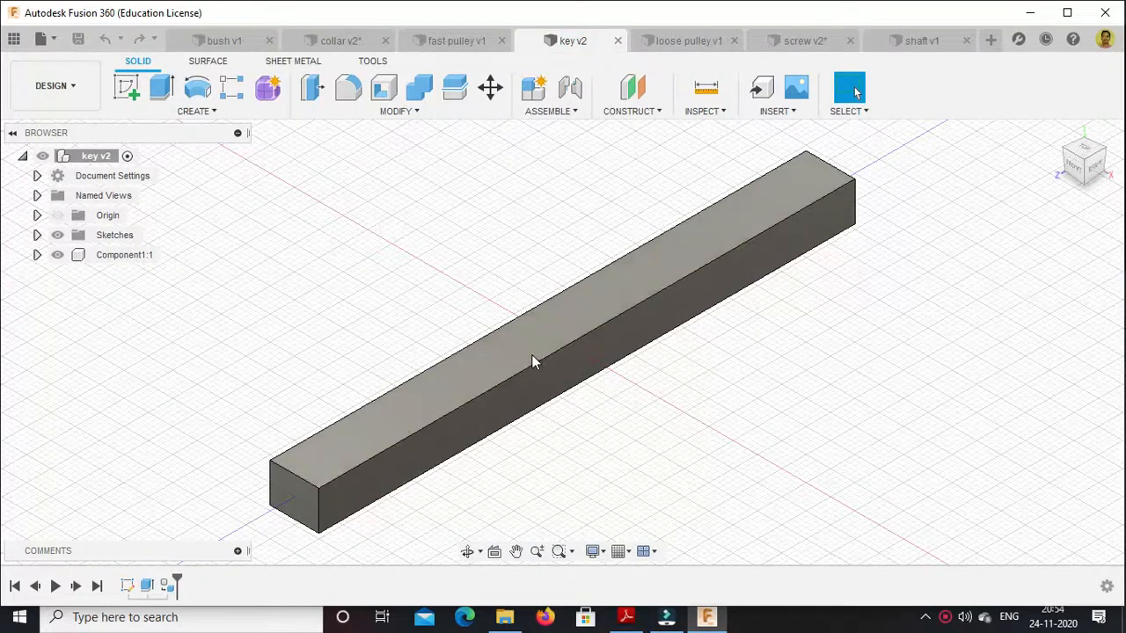
# Compare the fast and loose pulleys drawing in Adobe Reader with the collar's screw hole and the slotted screw model in Fusion 360
pyautogui.click(626, 616)
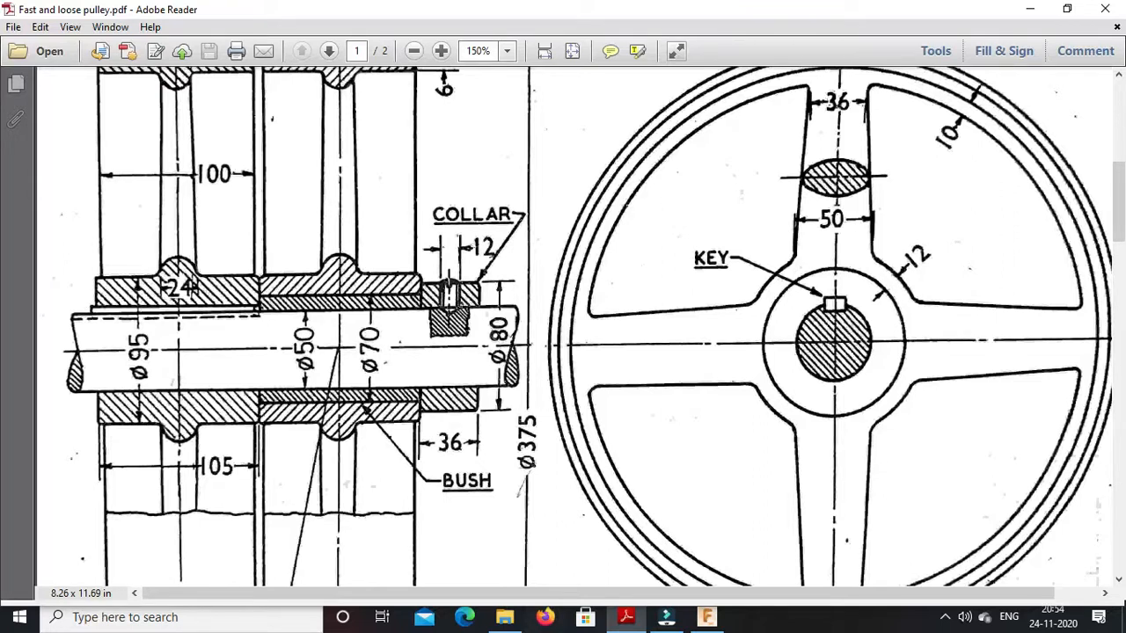
pyautogui.click(706, 617)
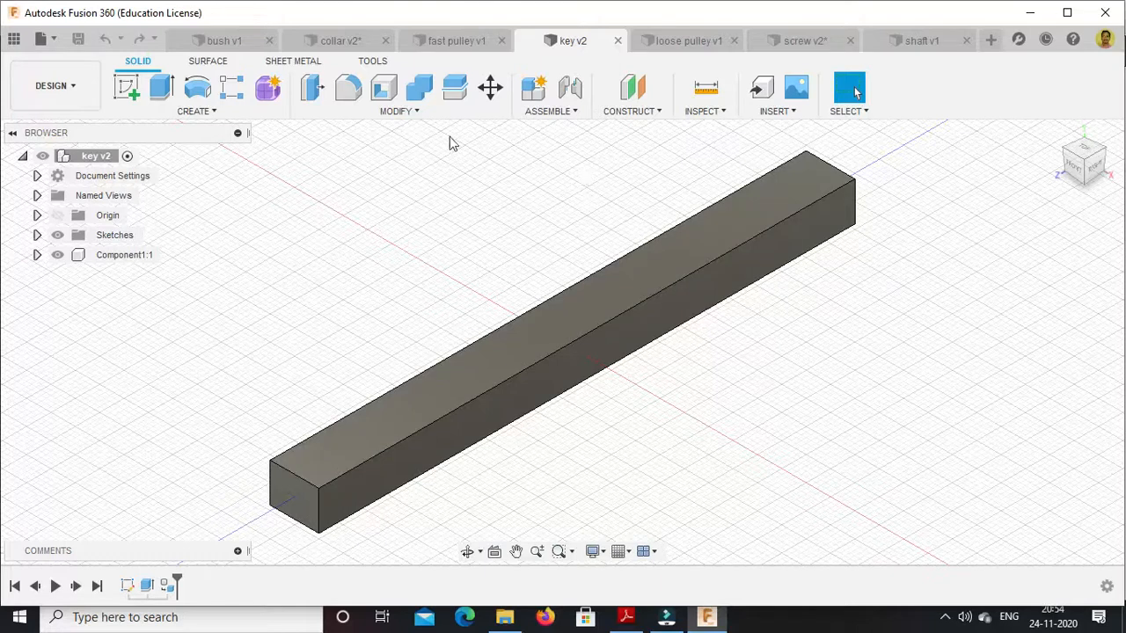
pyautogui.click(330, 44)
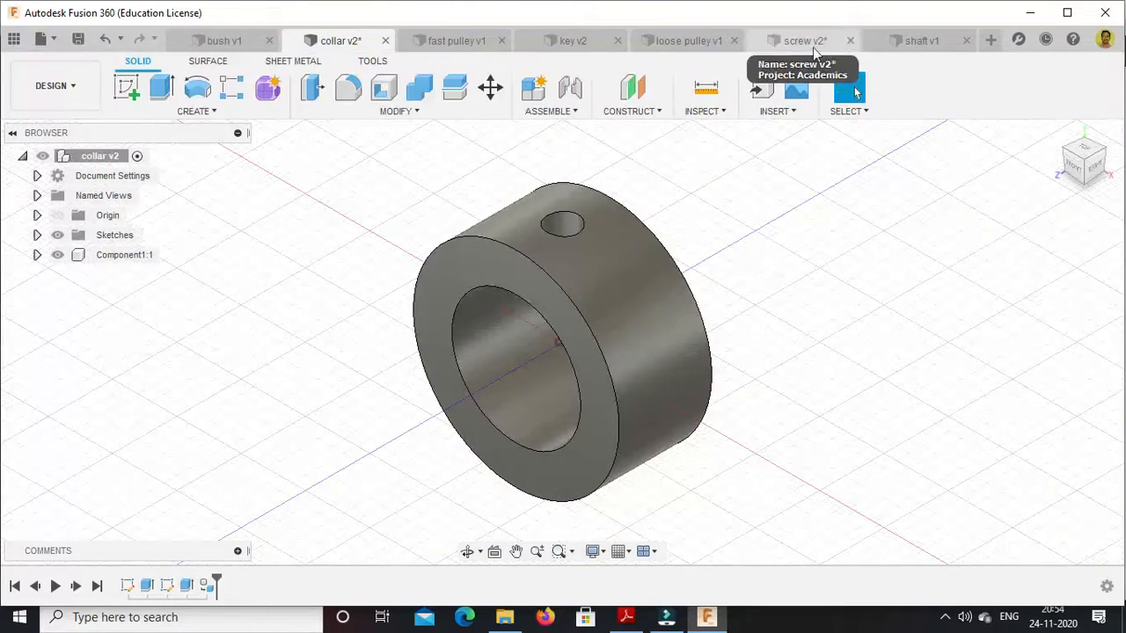
pyautogui.click(811, 44)
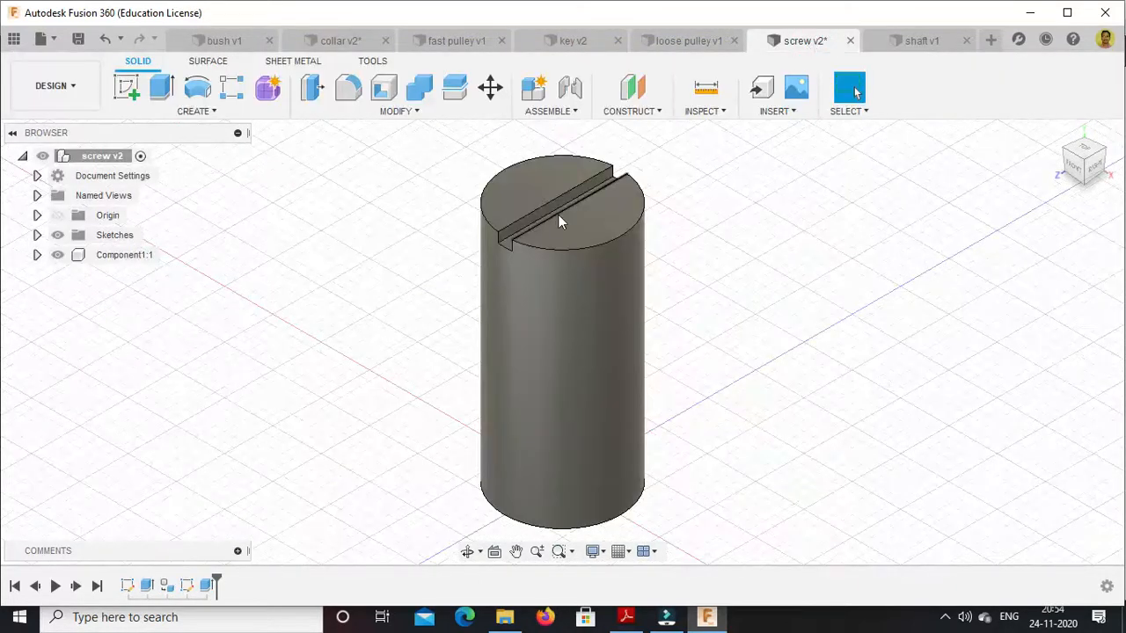
pyautogui.scroll(3, 523, 220)
pyautogui.scroll(1, 521, 234)
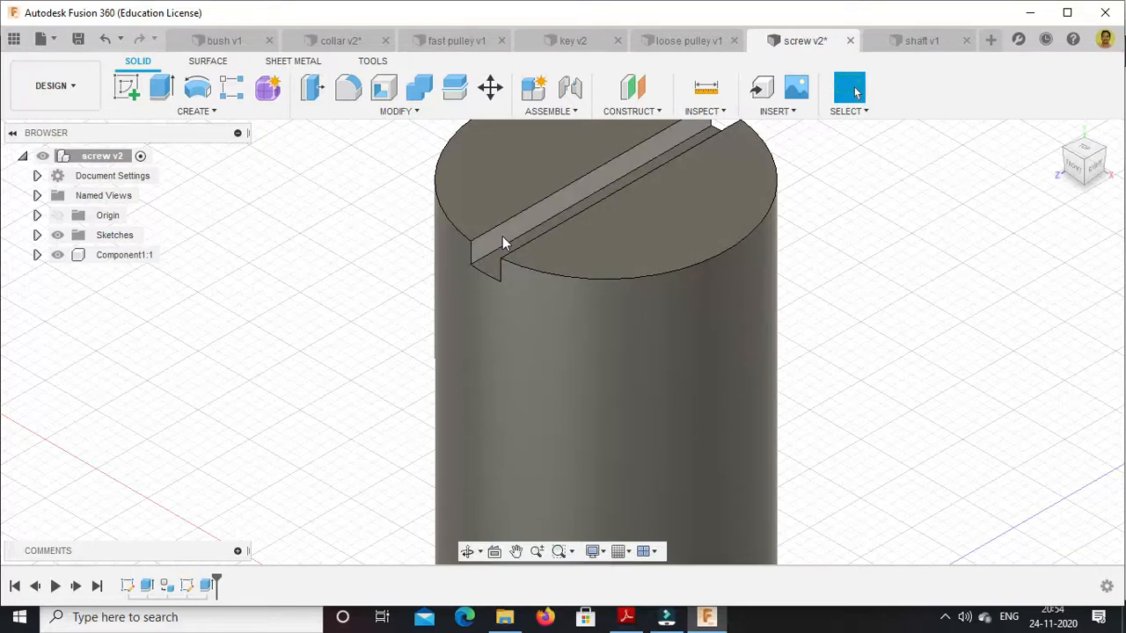
pyautogui.scroll(-1, 500, 236)
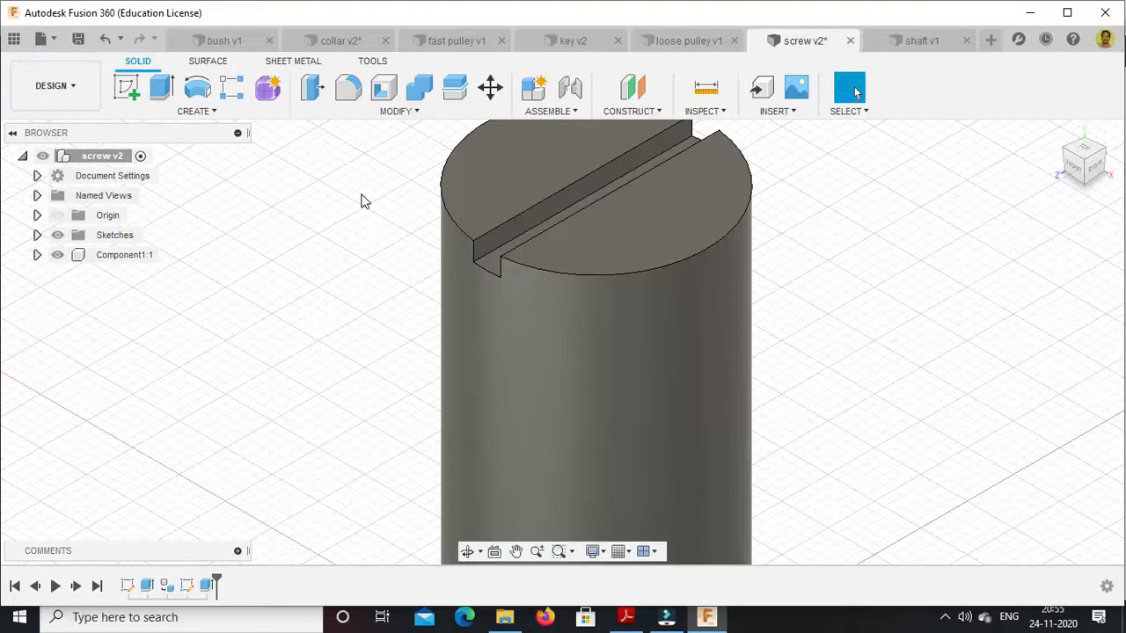
pyautogui.click(626, 616)
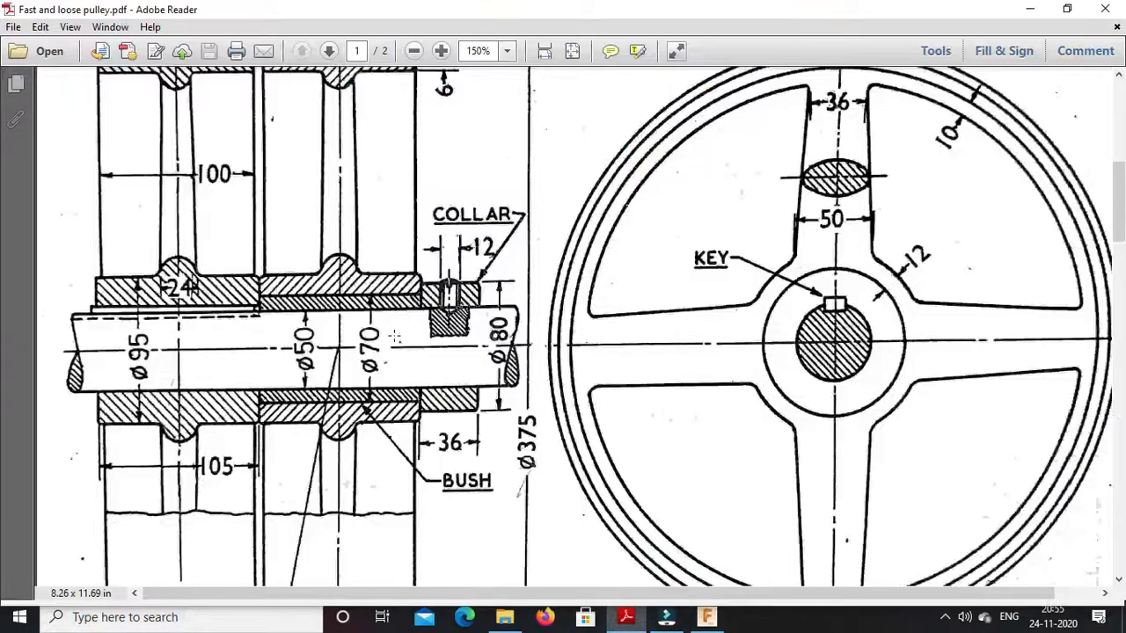
pyautogui.scroll(-3, 449, 264)
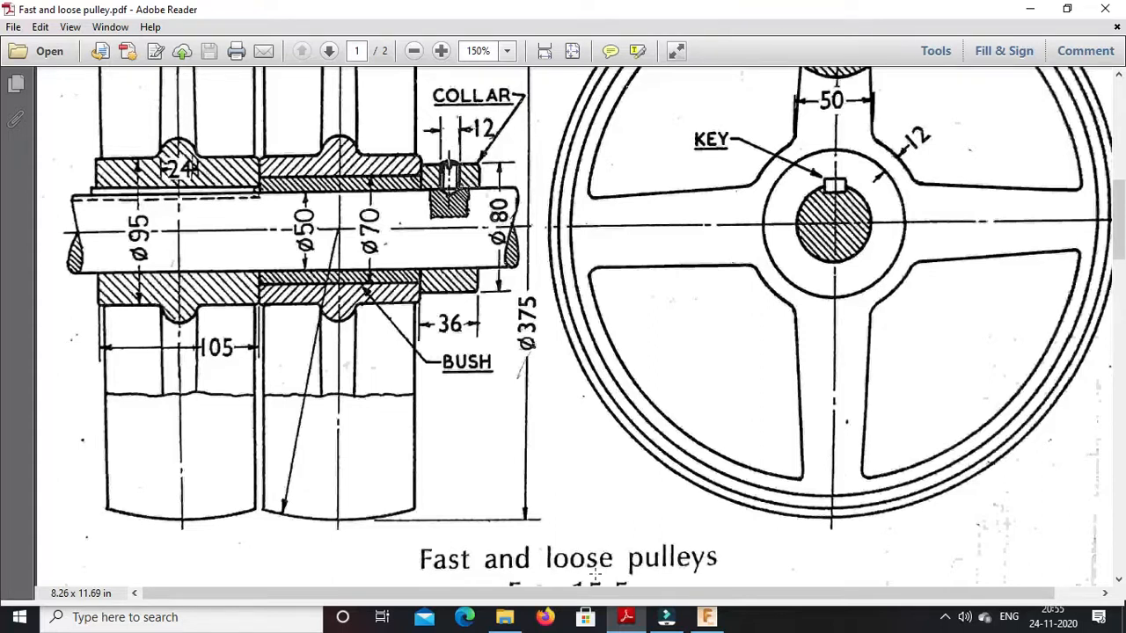
# In Fusion 360, add a full-length ISO Metric M12x1.5 thread to the screw's cylindrical face
pyautogui.click(697, 624)
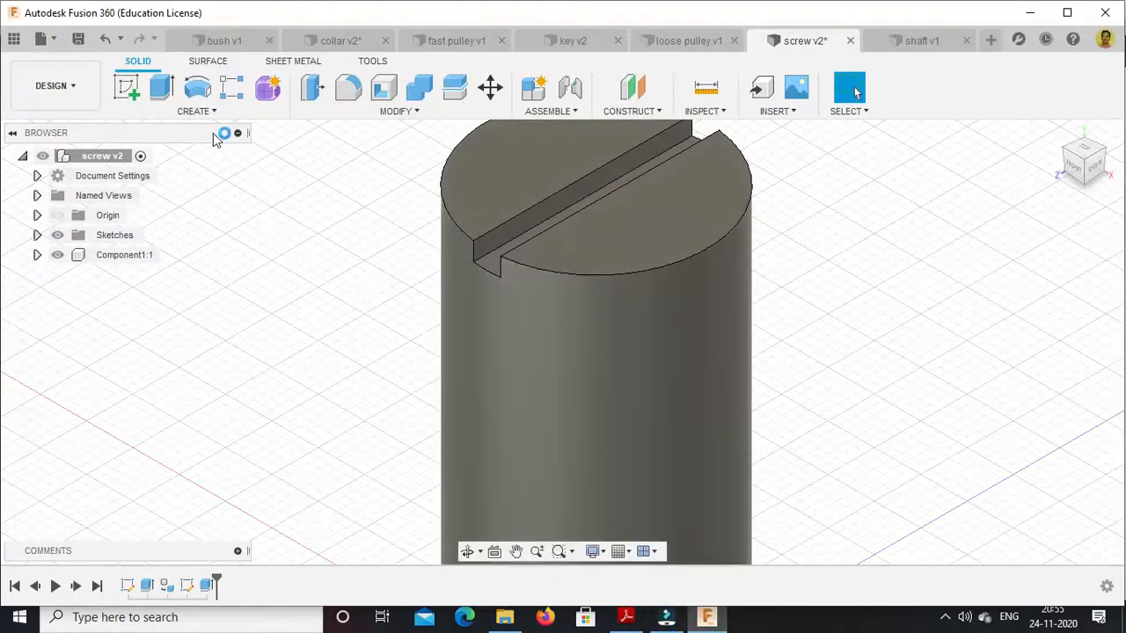
pyautogui.click(211, 113)
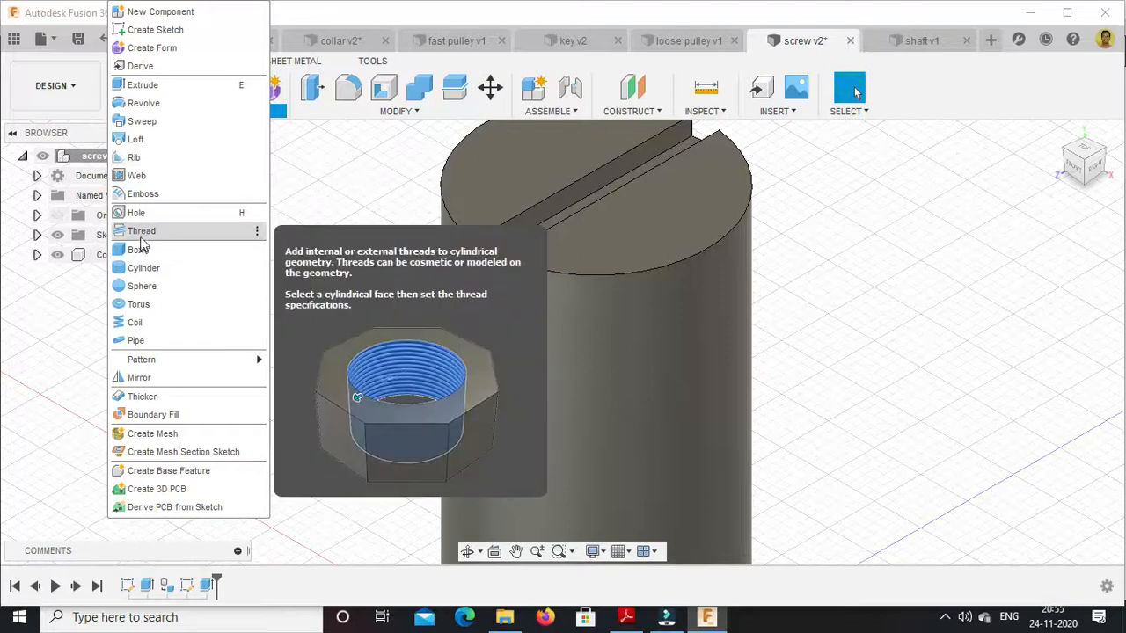
pyautogui.click(140, 234)
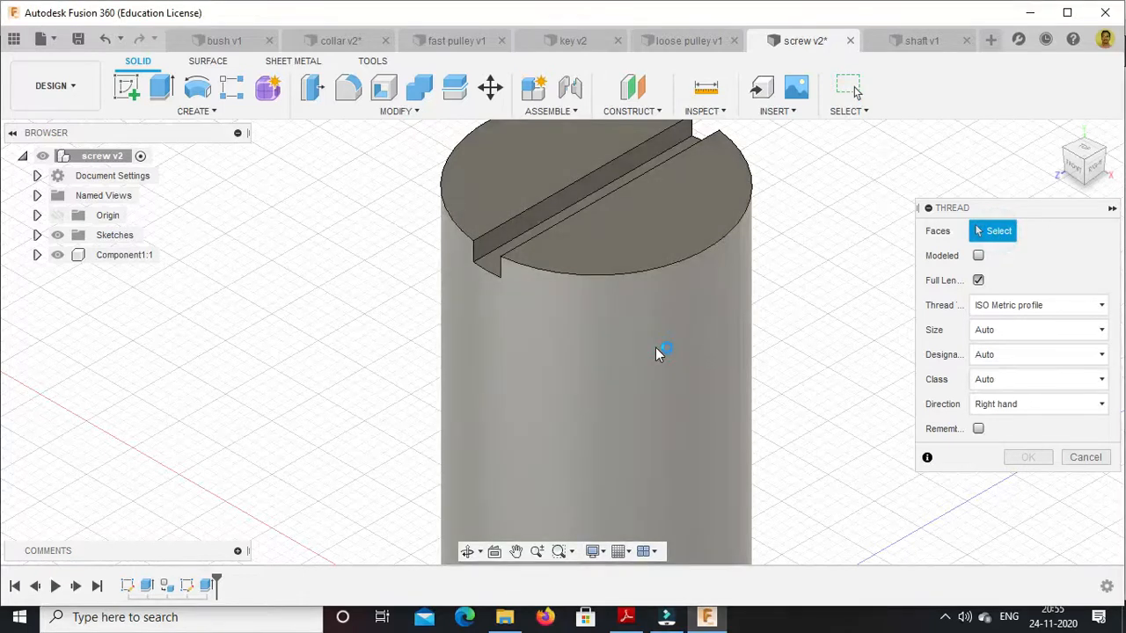
pyautogui.click(704, 351)
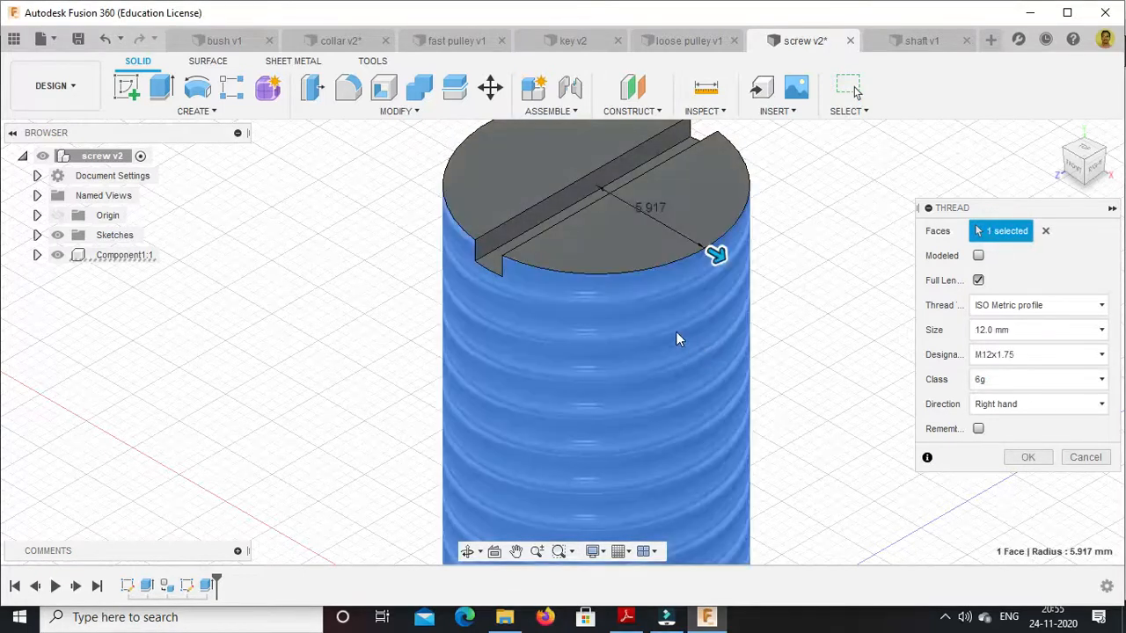
pyautogui.click(1102, 306)
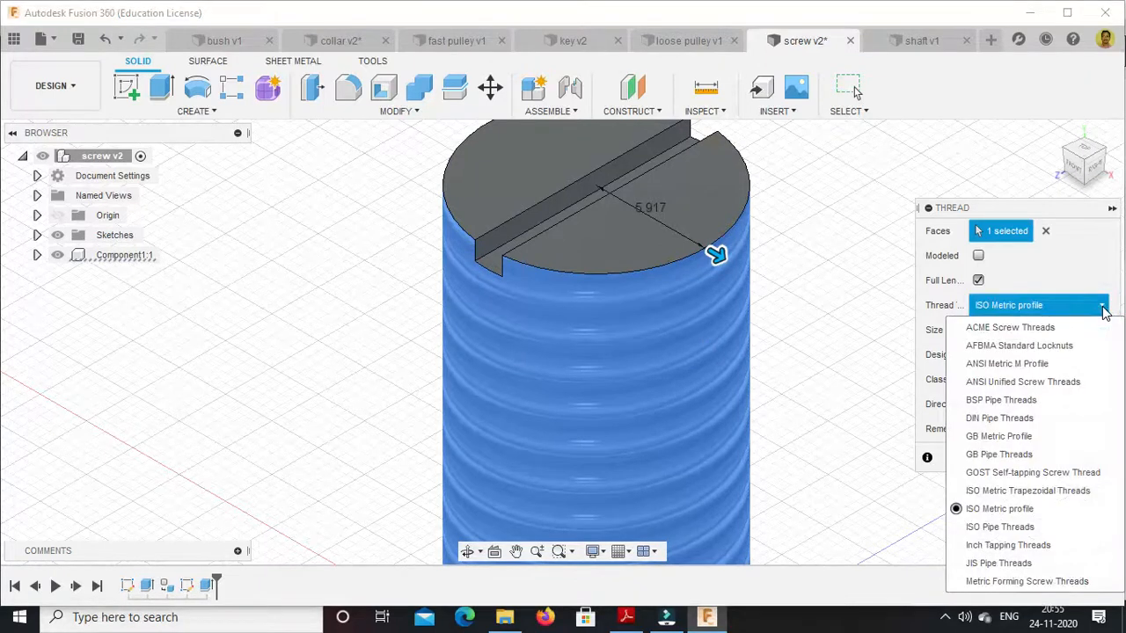
pyautogui.click(1013, 510)
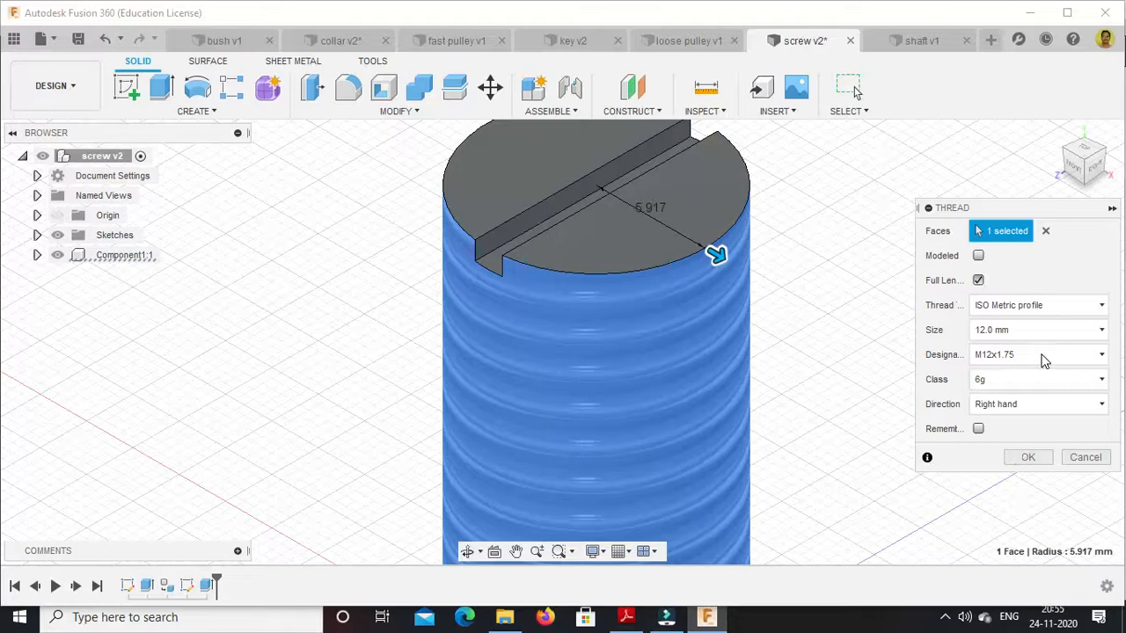
pyautogui.click(1101, 354)
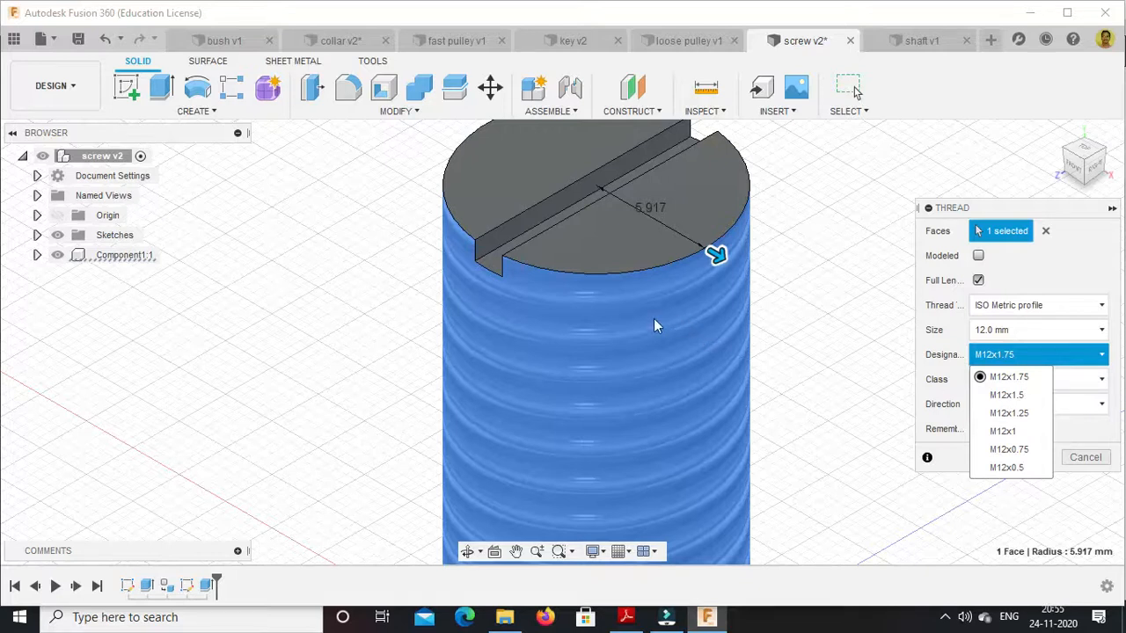
pyautogui.click(1018, 397)
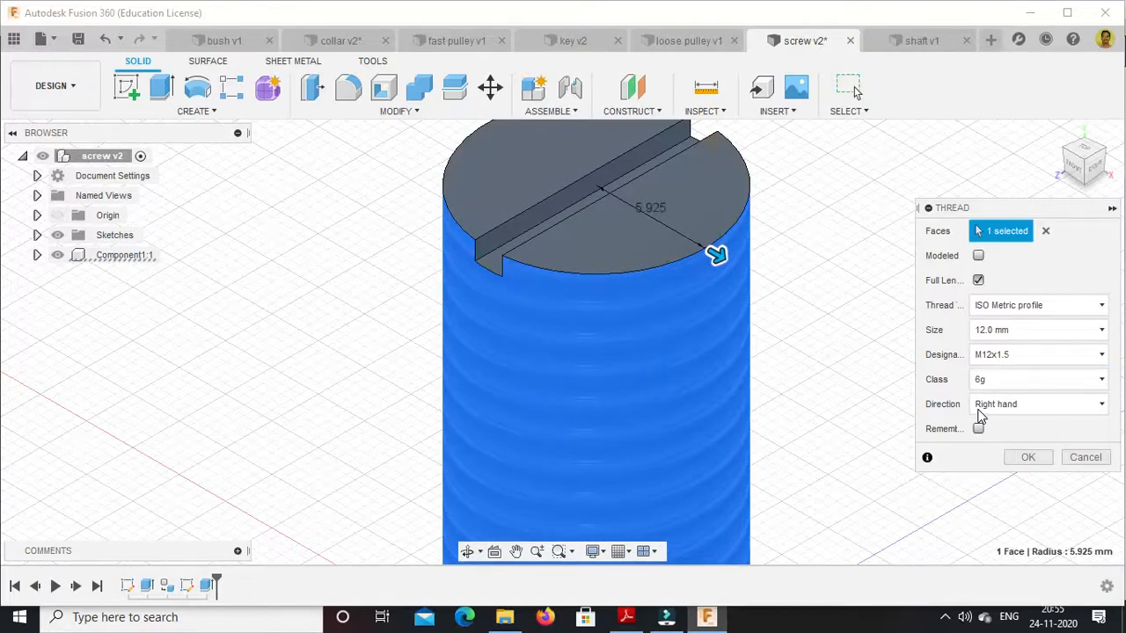
pyautogui.click(1028, 458)
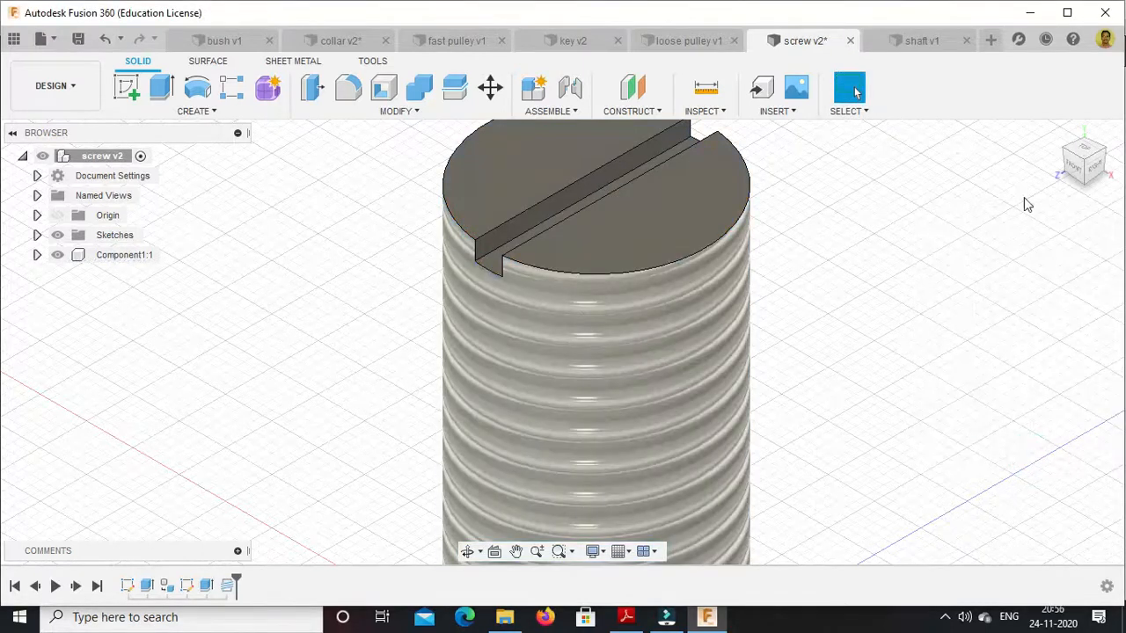
pyautogui.click(1056, 133)
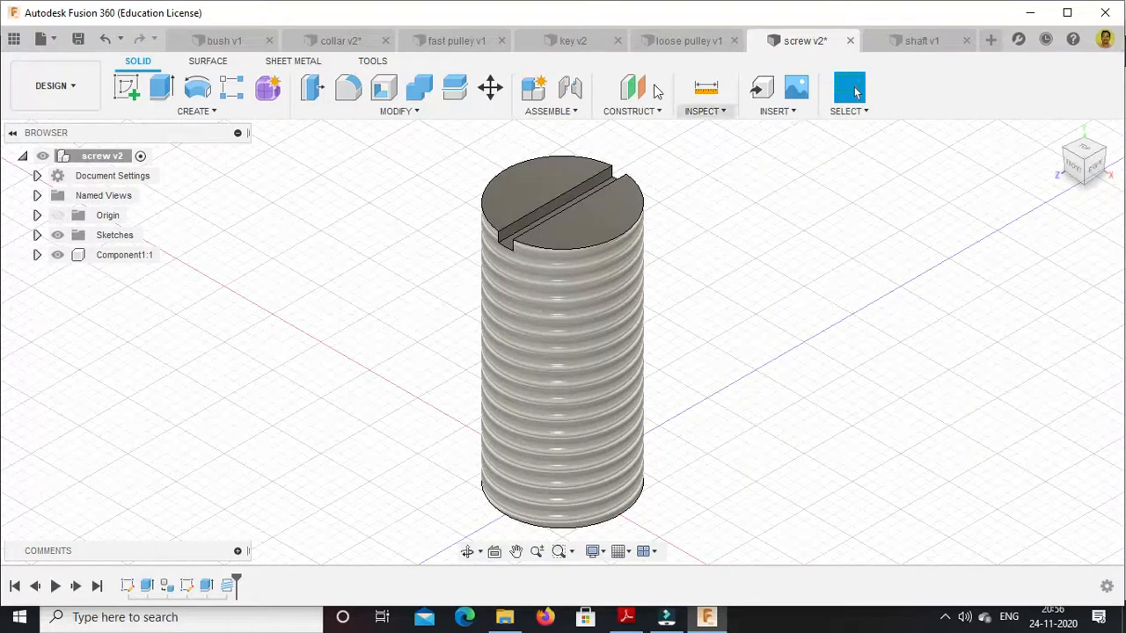
# Add a full-length M12x1.5 thread to the screw hole in the shaft design
pyautogui.click(903, 41)
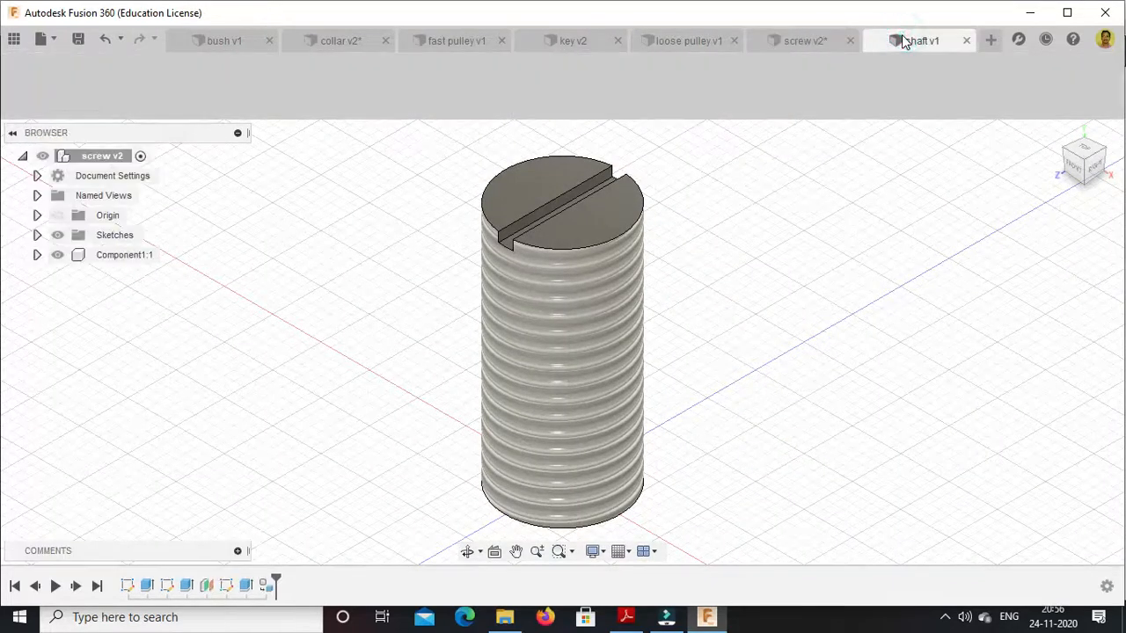
pyautogui.scroll(10, 715, 215)
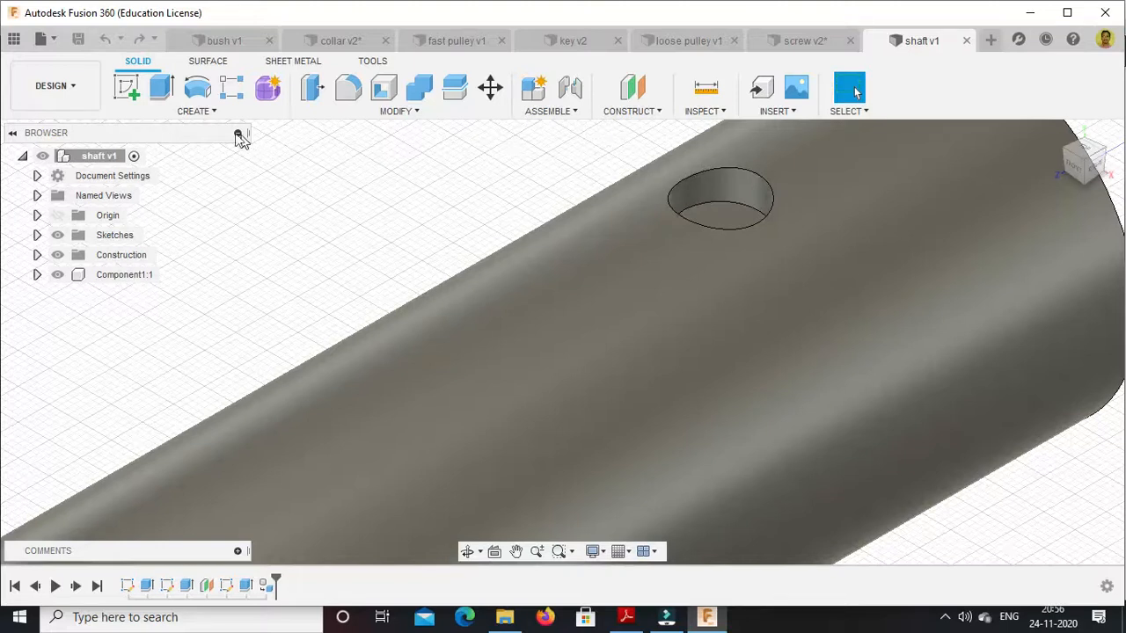
pyautogui.click(215, 113)
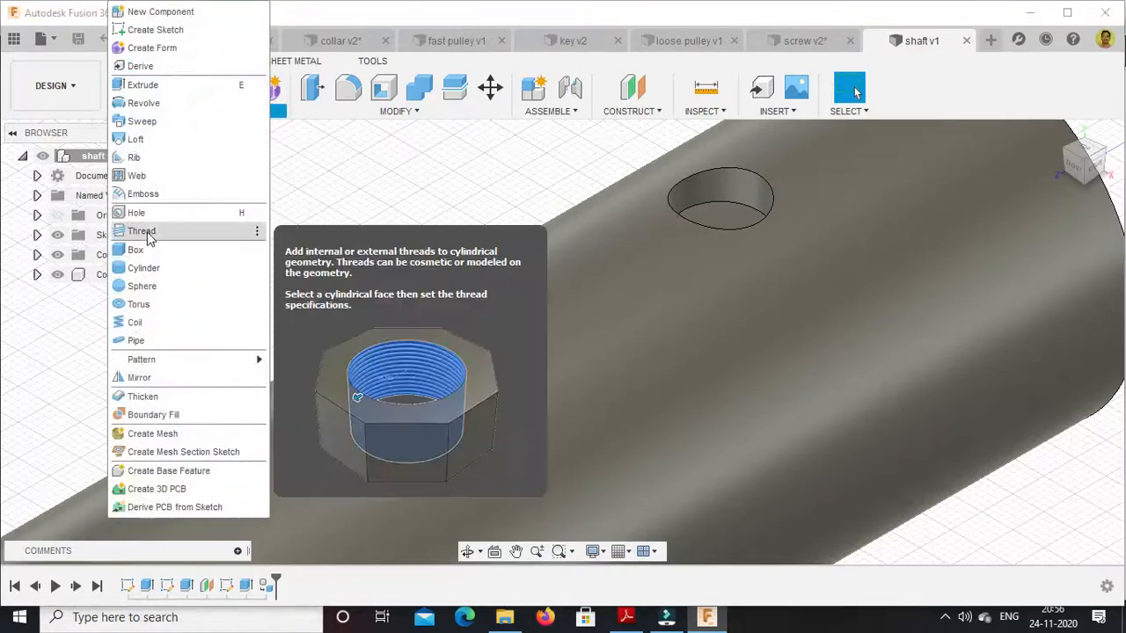
pyautogui.click(146, 234)
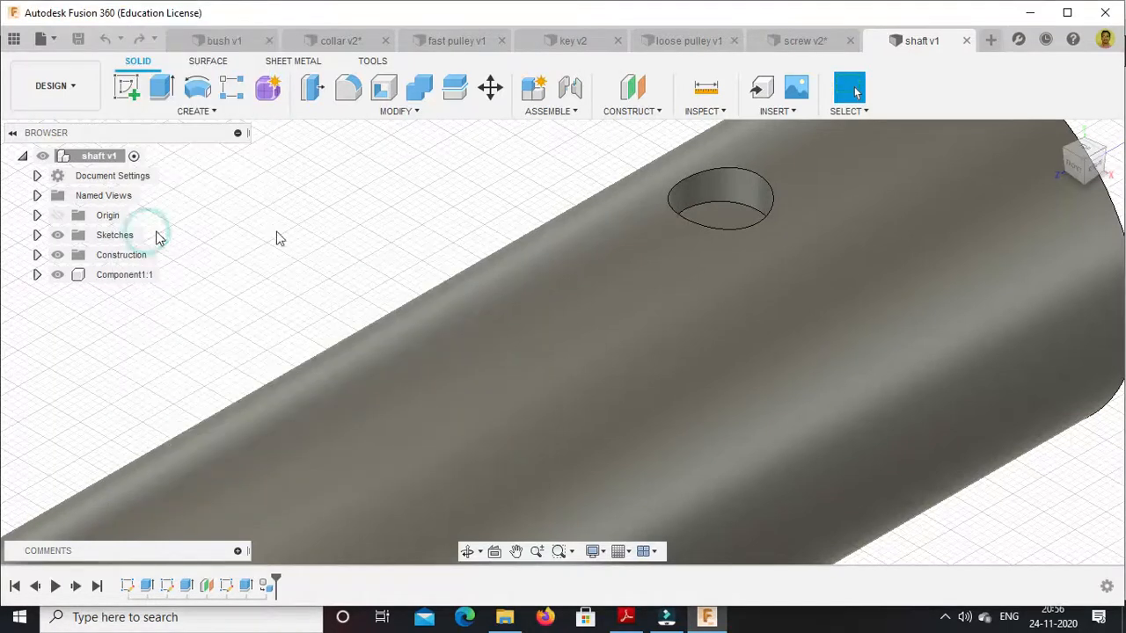
pyautogui.click(705, 196)
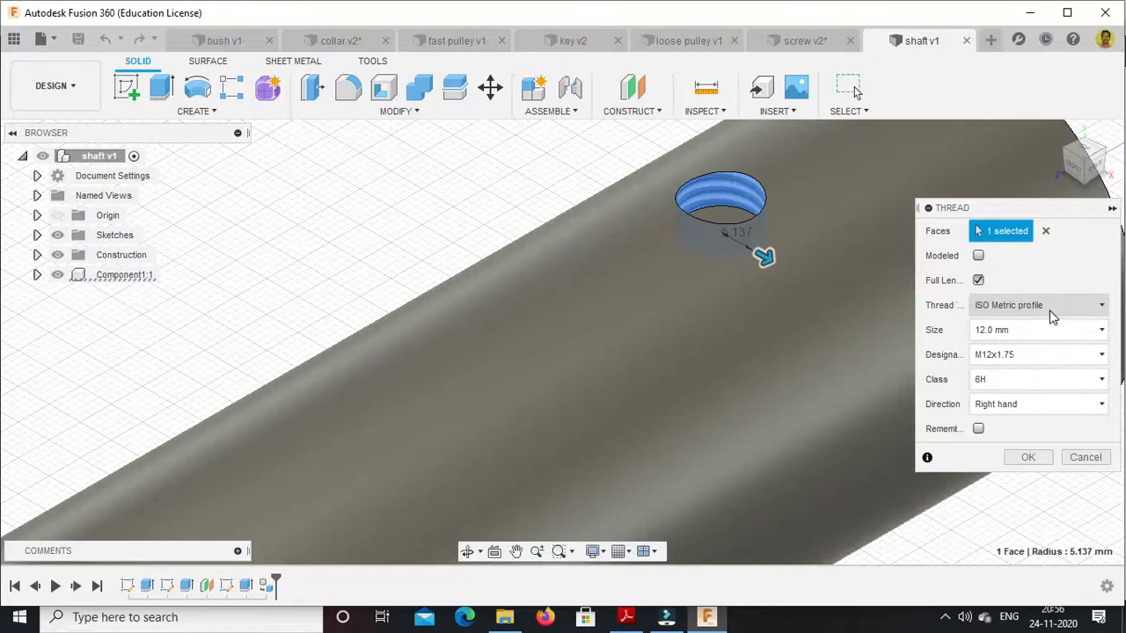
pyautogui.click(1085, 356)
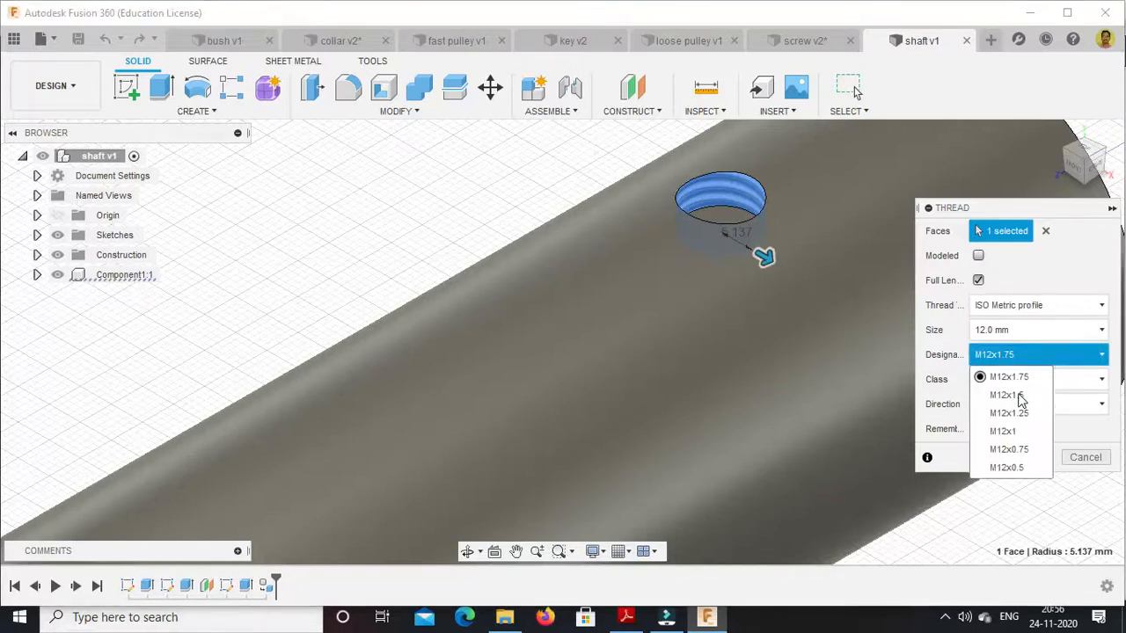
pyautogui.click(1020, 400)
pyautogui.click(1030, 459)
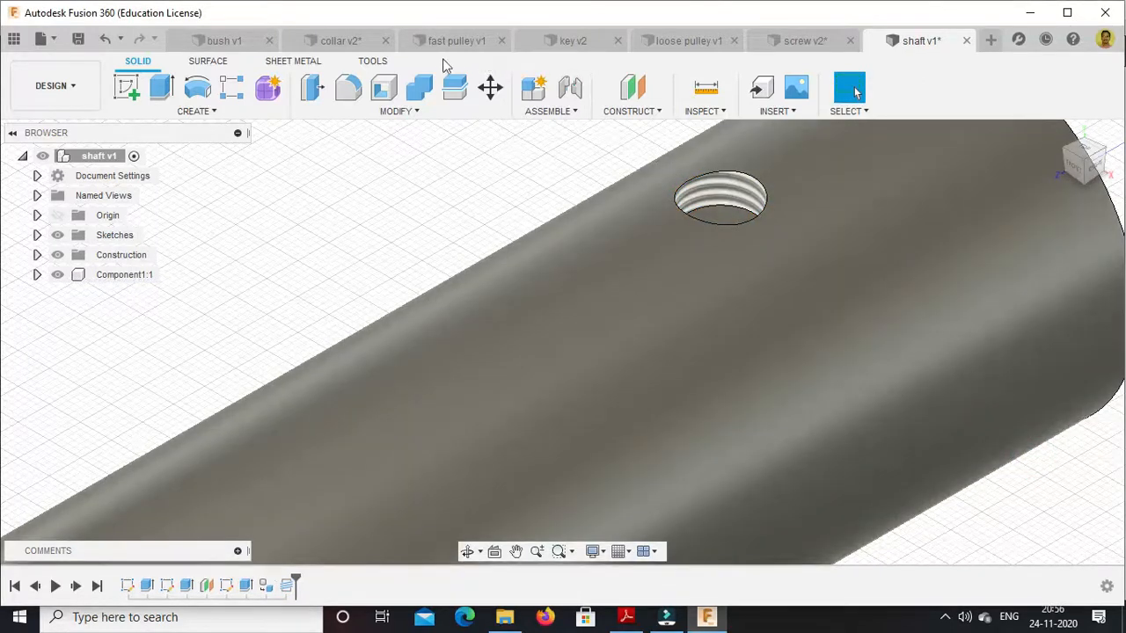
# Add a full-length M12x1.5 thread to the radial screw hole in the collar design
pyautogui.click(349, 44)
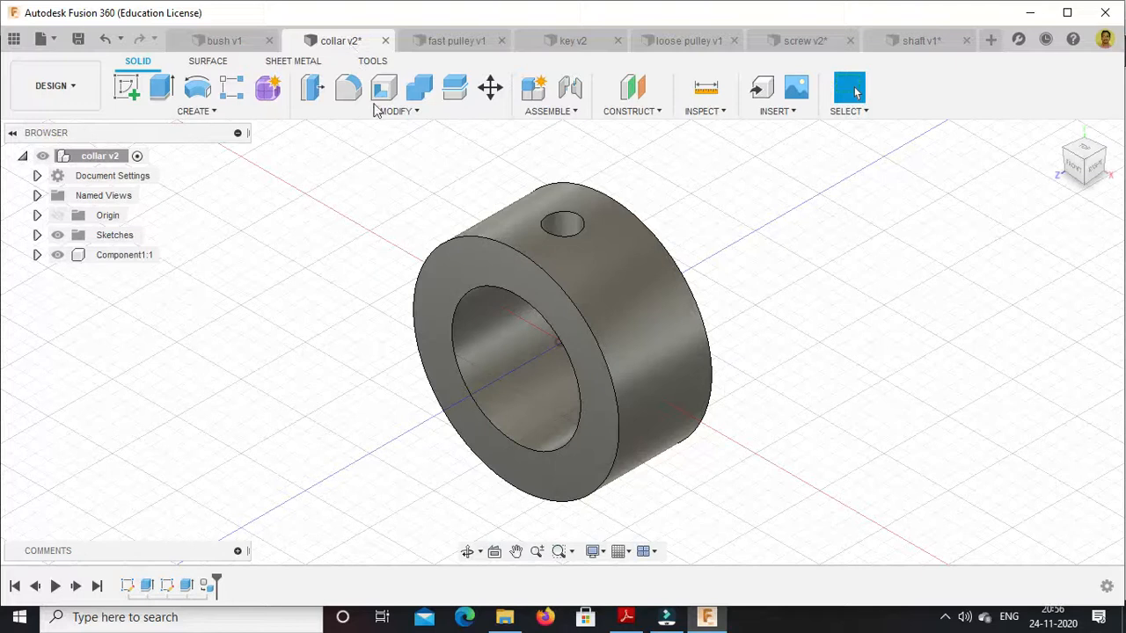
pyautogui.click(228, 111)
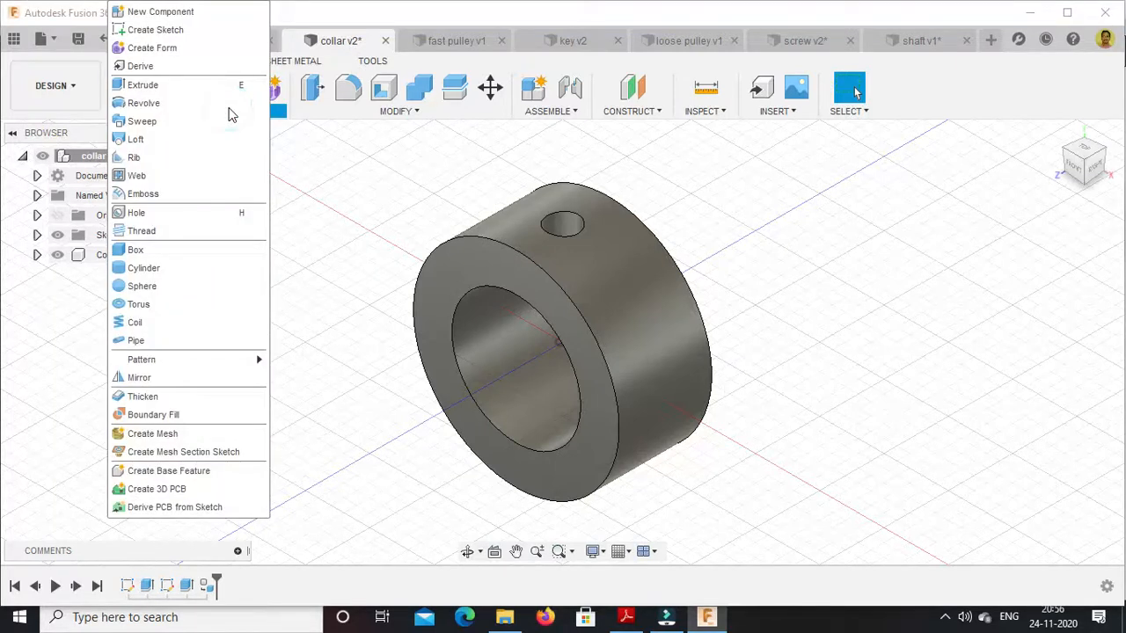
pyautogui.click(151, 230)
pyautogui.scroll(5, 537, 218)
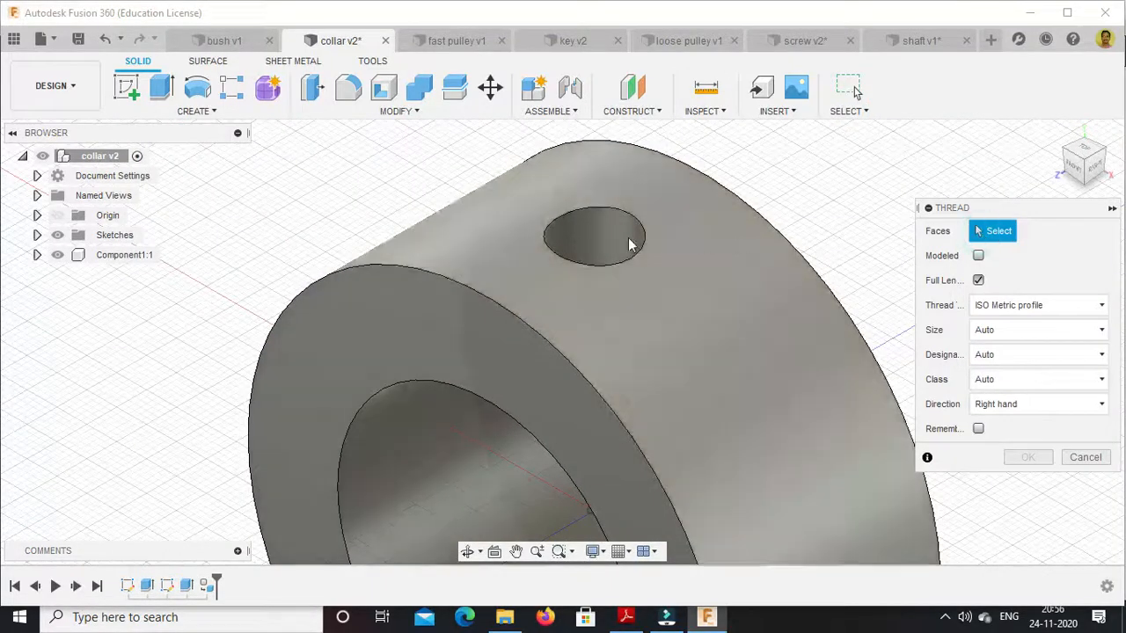
pyautogui.click(586, 235)
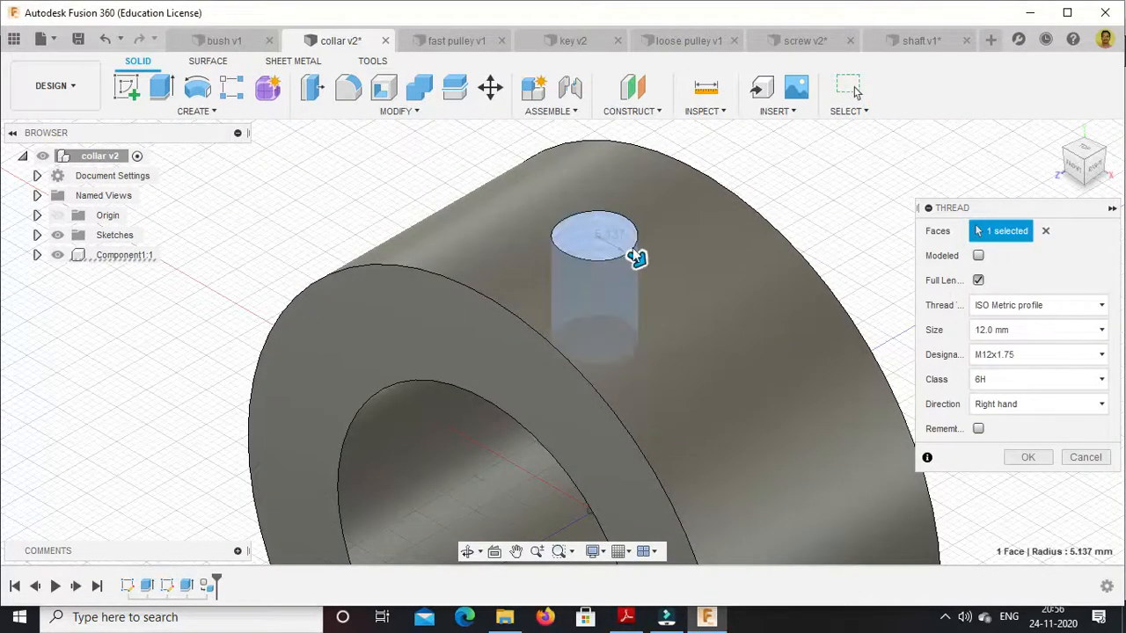
pyautogui.click(1084, 354)
pyautogui.click(1021, 396)
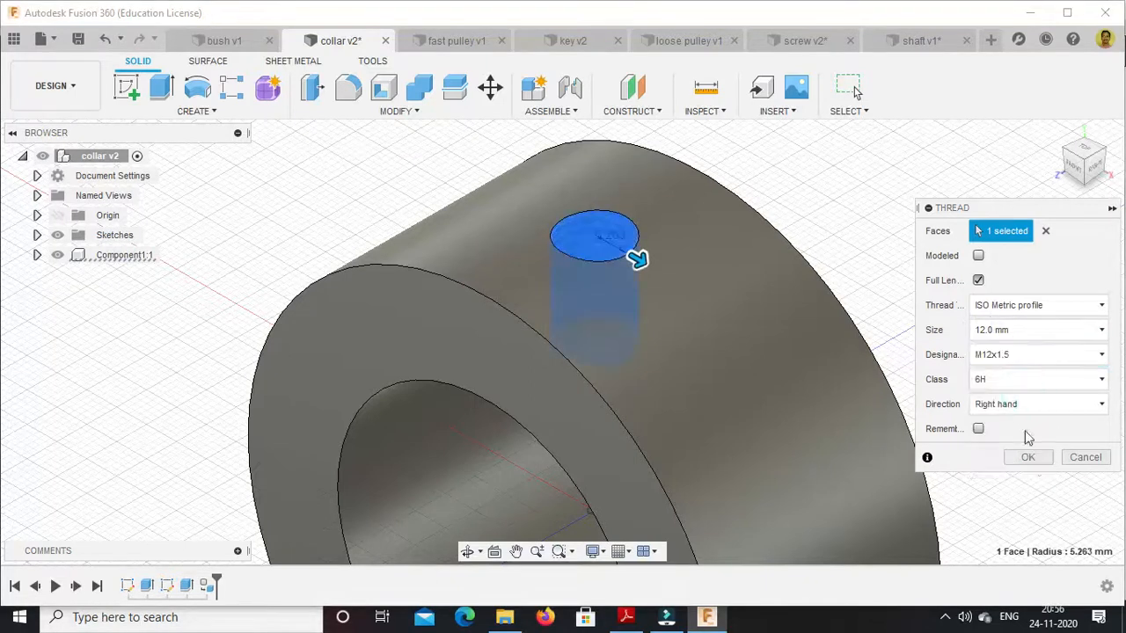
pyautogui.click(1029, 457)
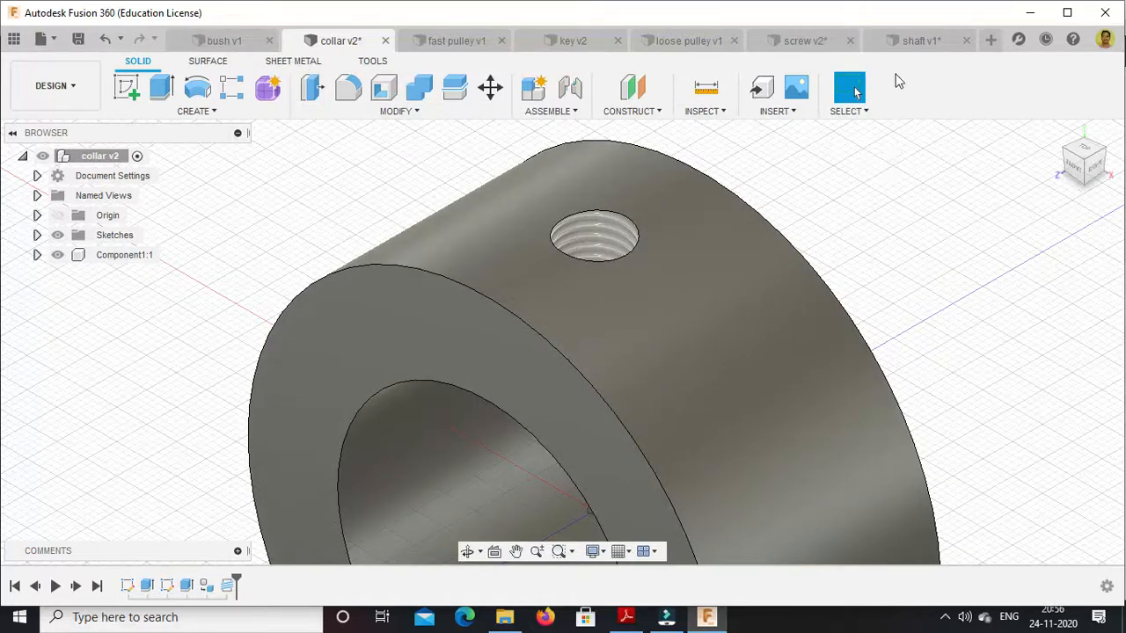
# Review the shaft, fast pulley, loose pulley, bush, collar, key and screw designs one after another, checking their holes, keyway and threads
pyautogui.click(915, 40)
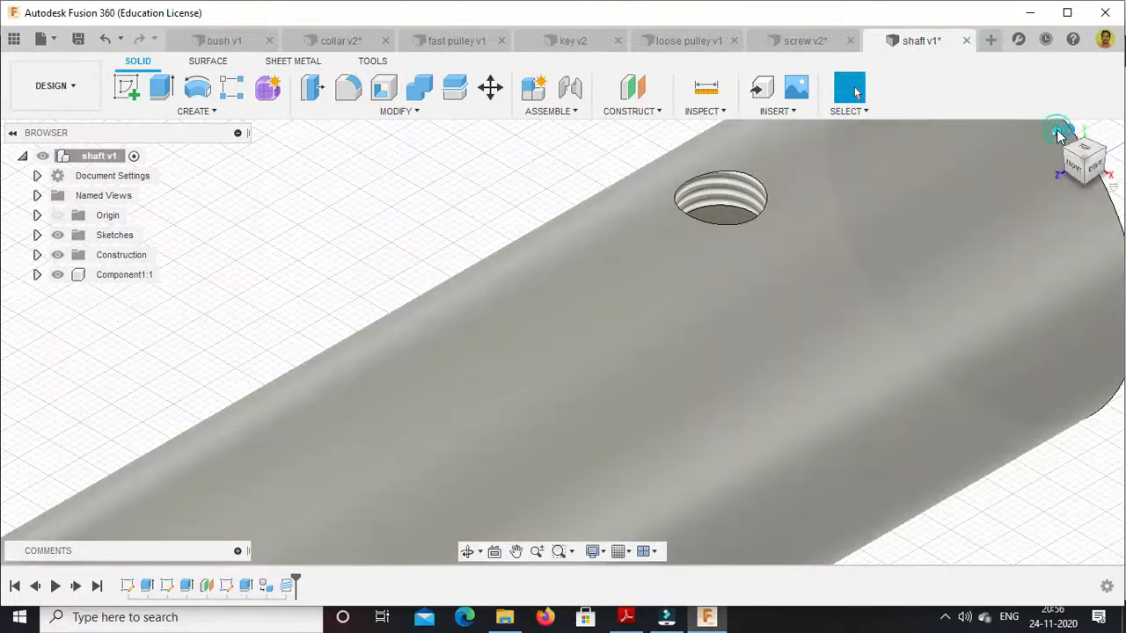
pyautogui.click(1056, 128)
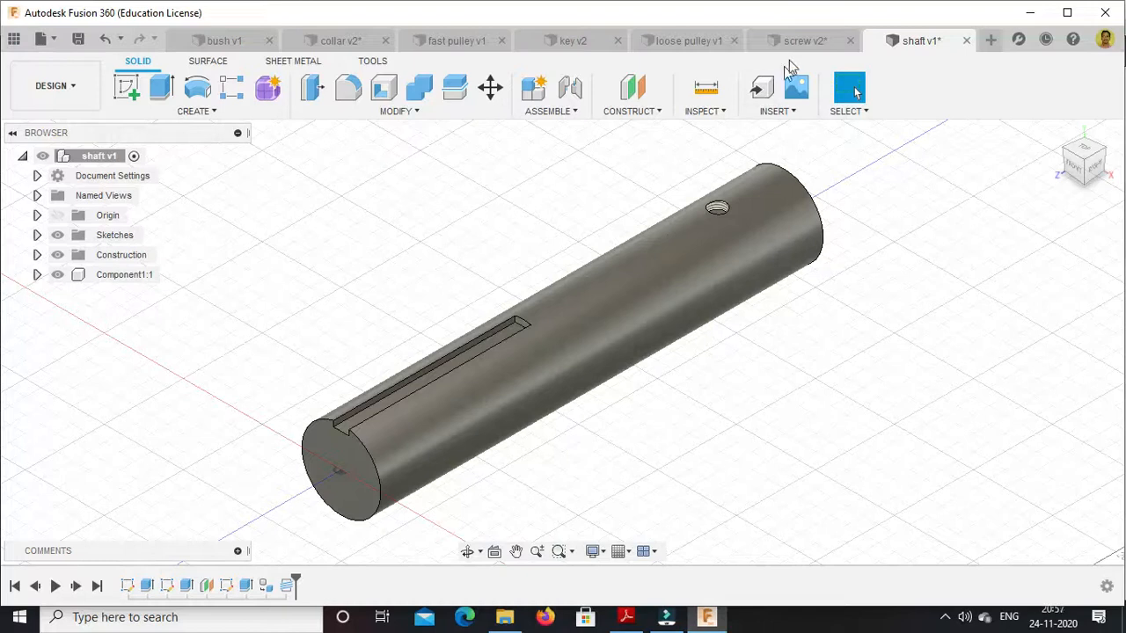
pyautogui.click(459, 37)
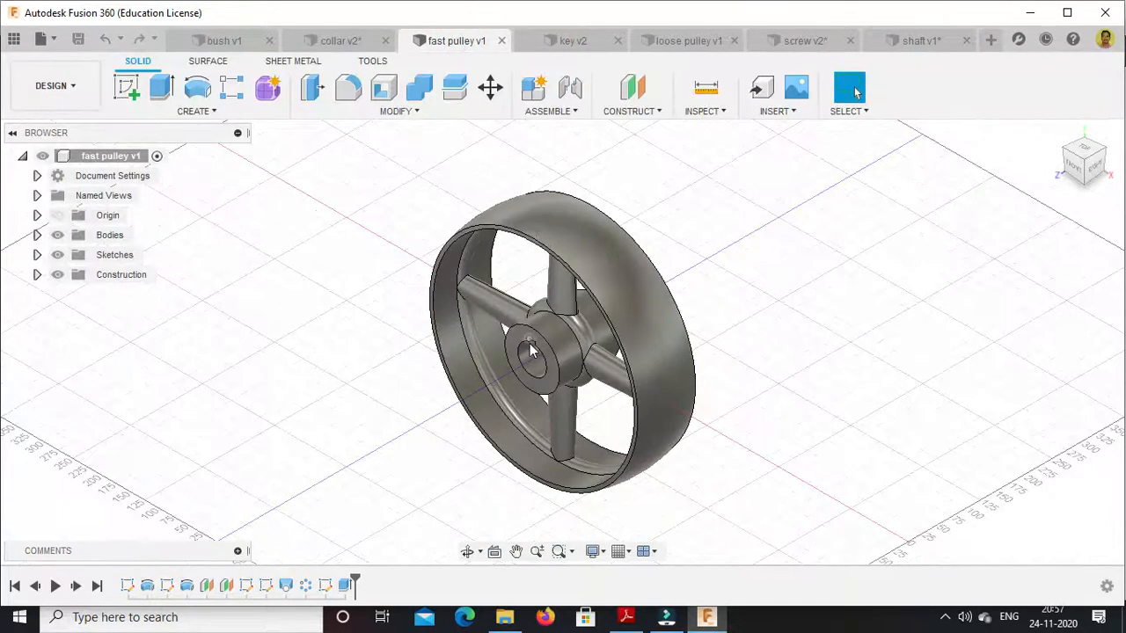
pyautogui.scroll(2, 530, 343)
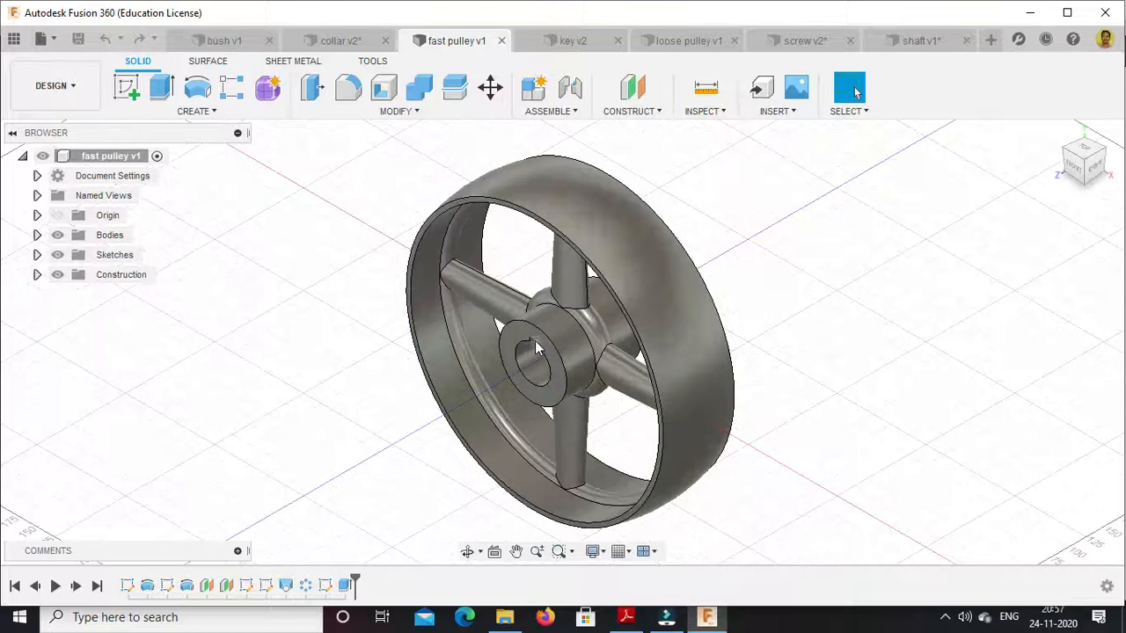
pyautogui.click(678, 42)
pyautogui.scroll(4, 539, 368)
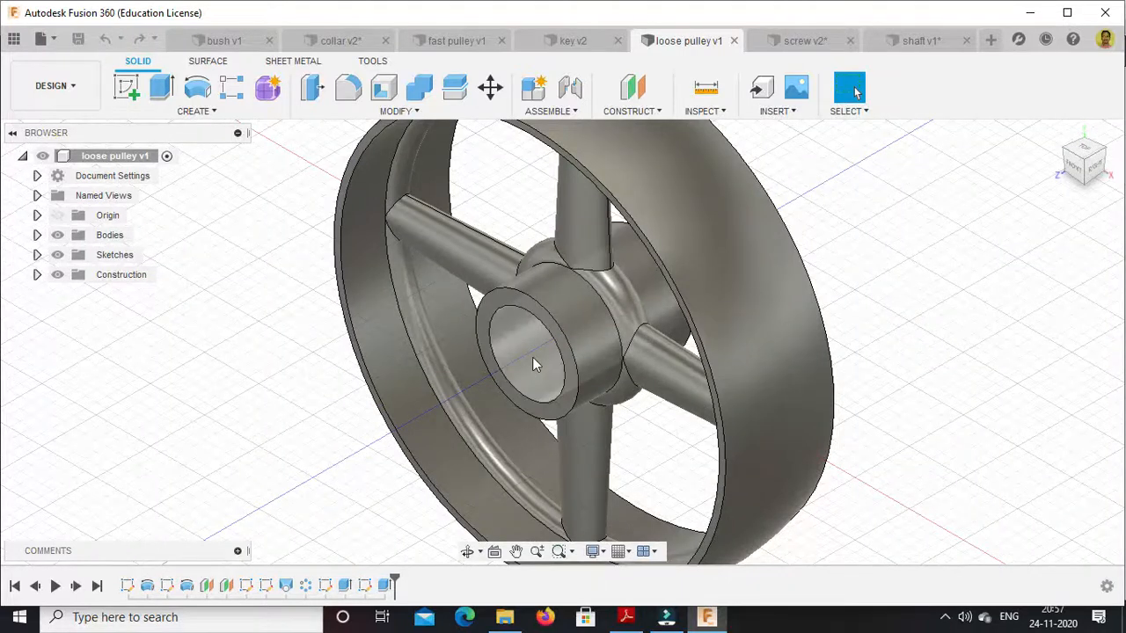
pyautogui.click(224, 42)
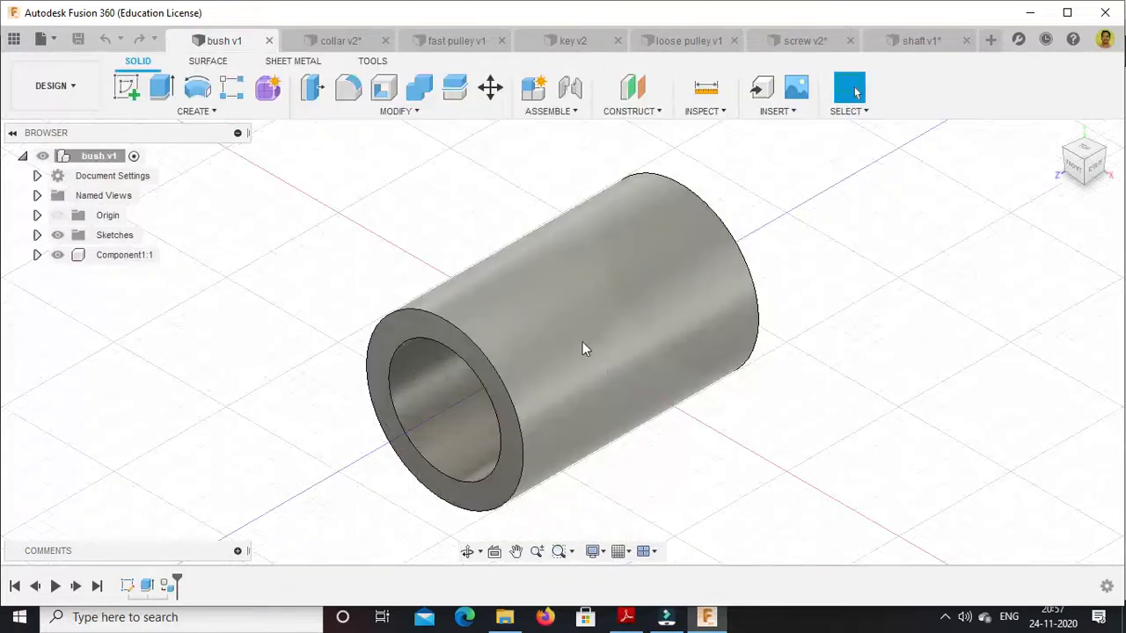
pyautogui.click(333, 41)
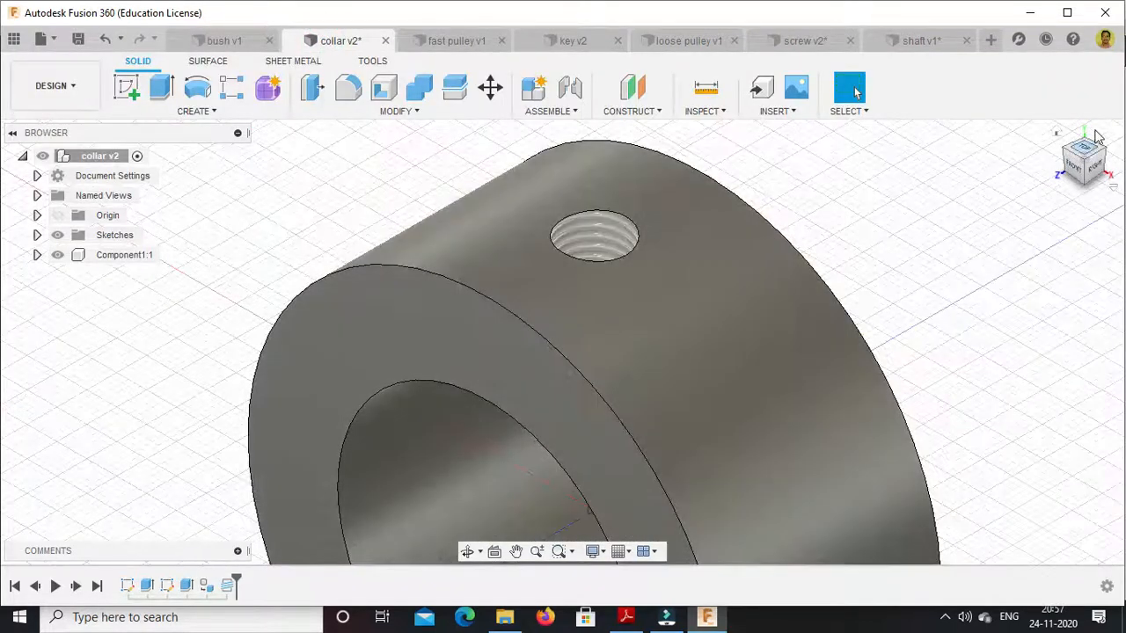
pyautogui.click(1058, 132)
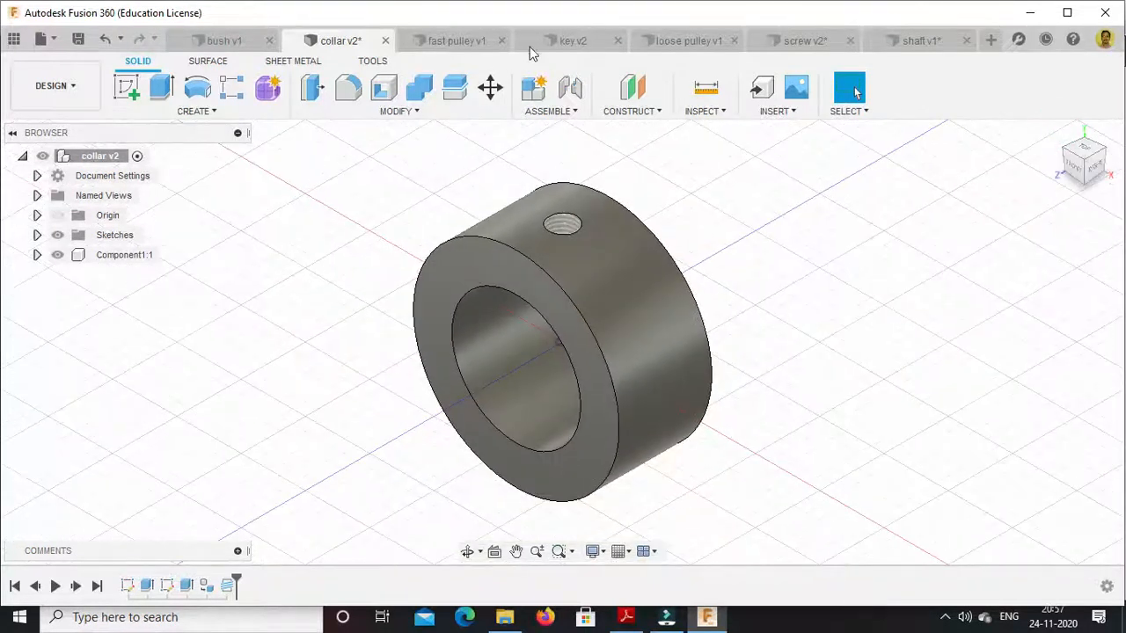
pyautogui.click(576, 42)
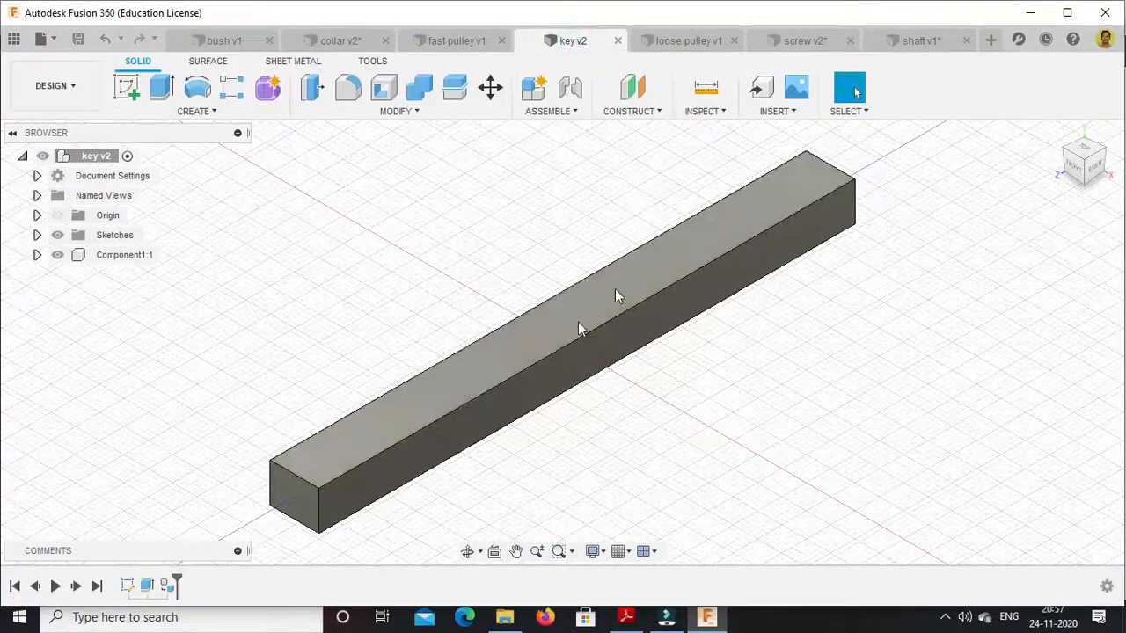
pyautogui.click(794, 41)
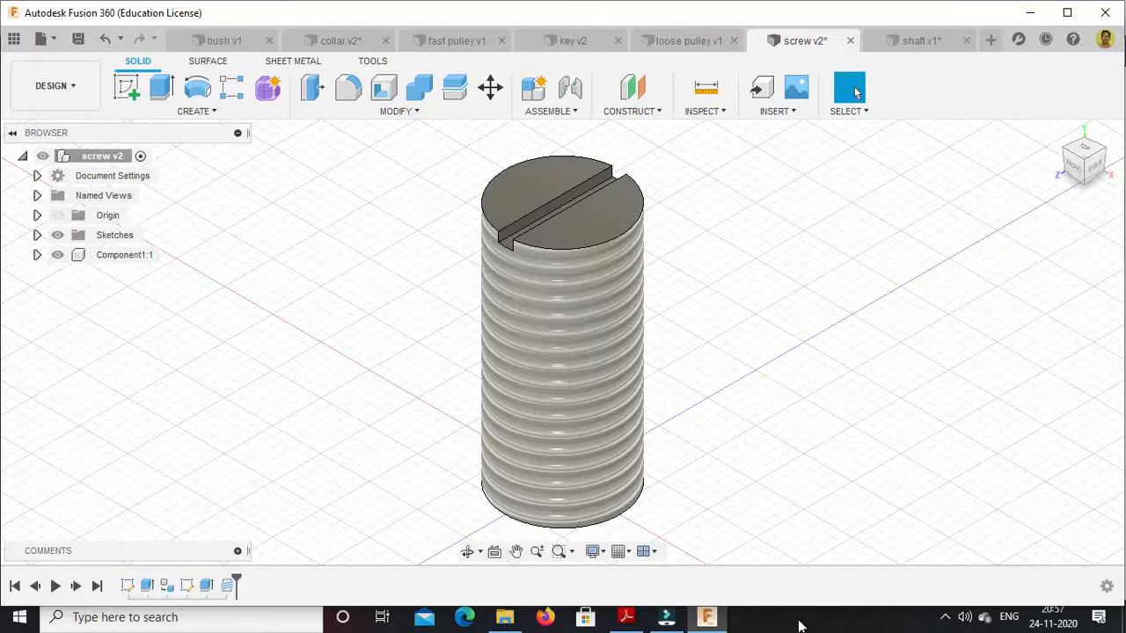
# Switch to Adobe Reader and examine how the pulleys, bush, collar, key and shaft fit together in the fast and loose pulleys drawing
pyautogui.click(622, 619)
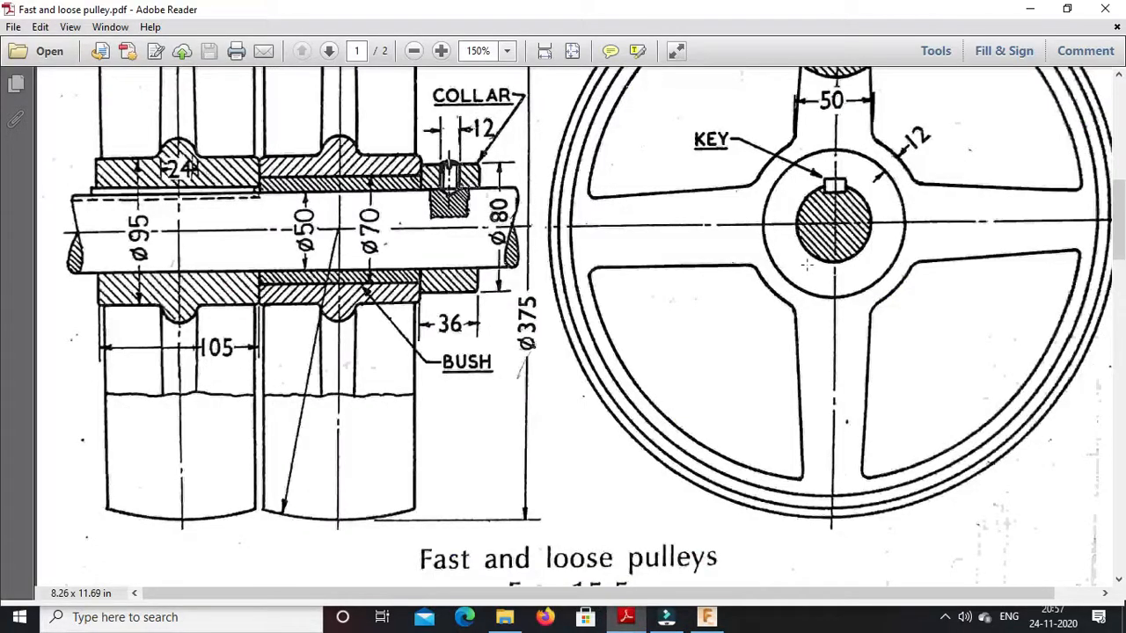
pyautogui.click(411, 51)
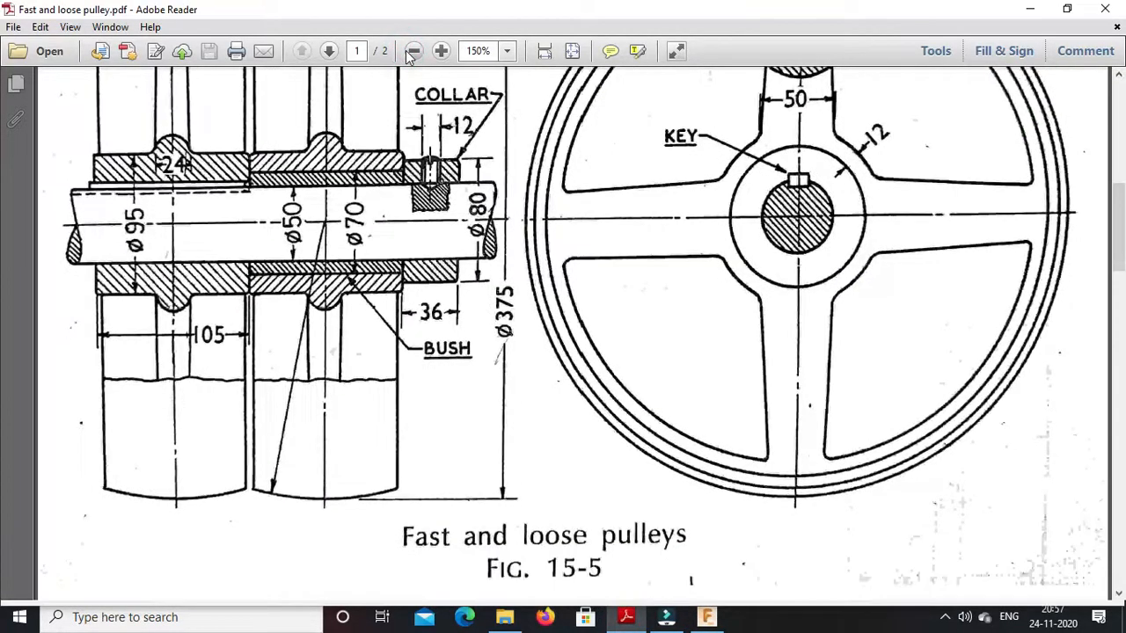
pyautogui.click(411, 51)
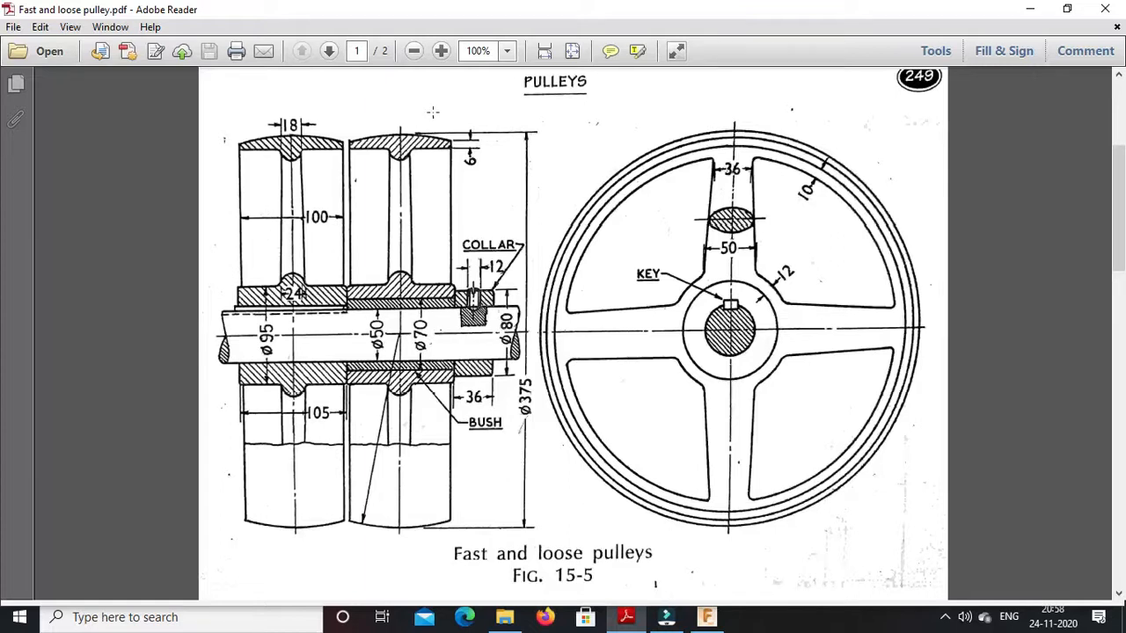
pyautogui.click(441, 53)
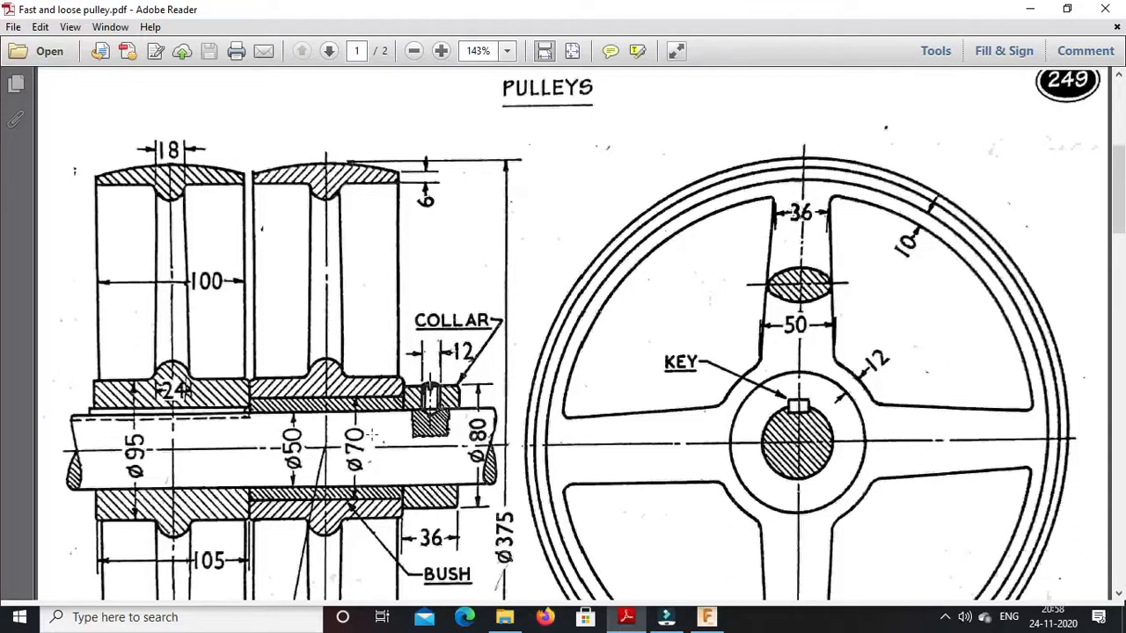
# Return to Fusion 360 and ground the shaft component, Component1:1, in the shaft design
pyautogui.click(704, 618)
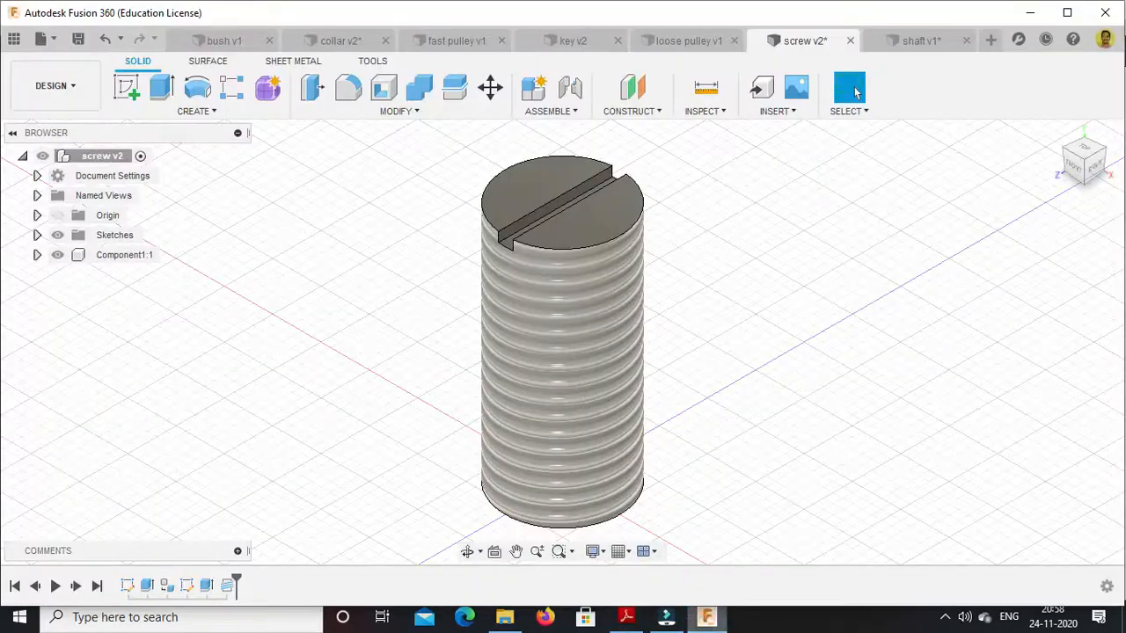
pyautogui.click(917, 43)
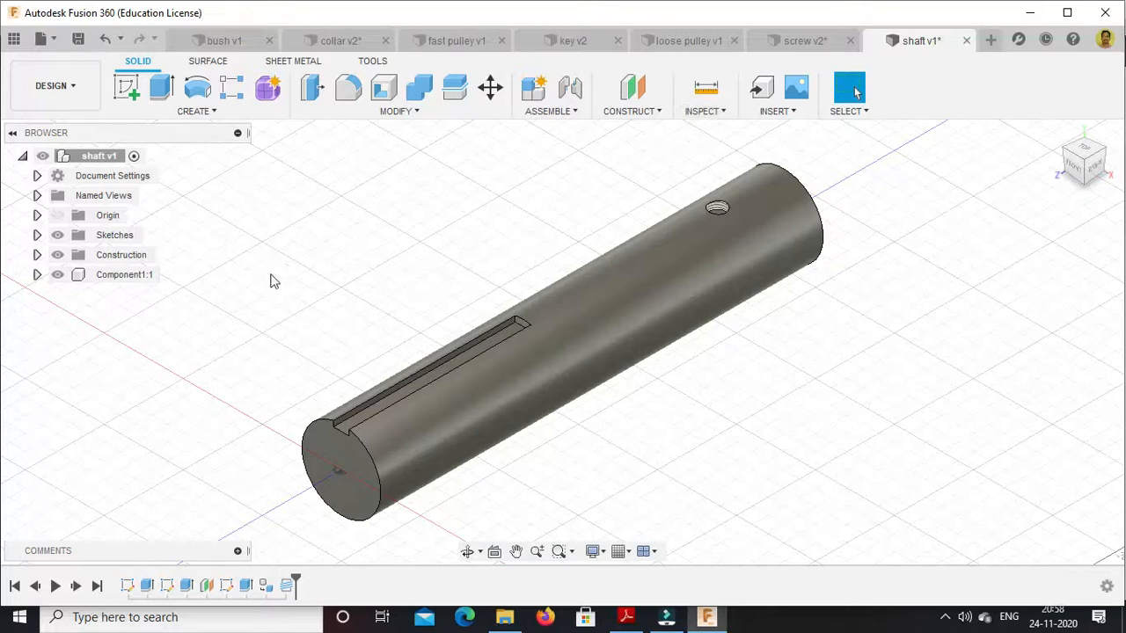
pyautogui.click(118, 273)
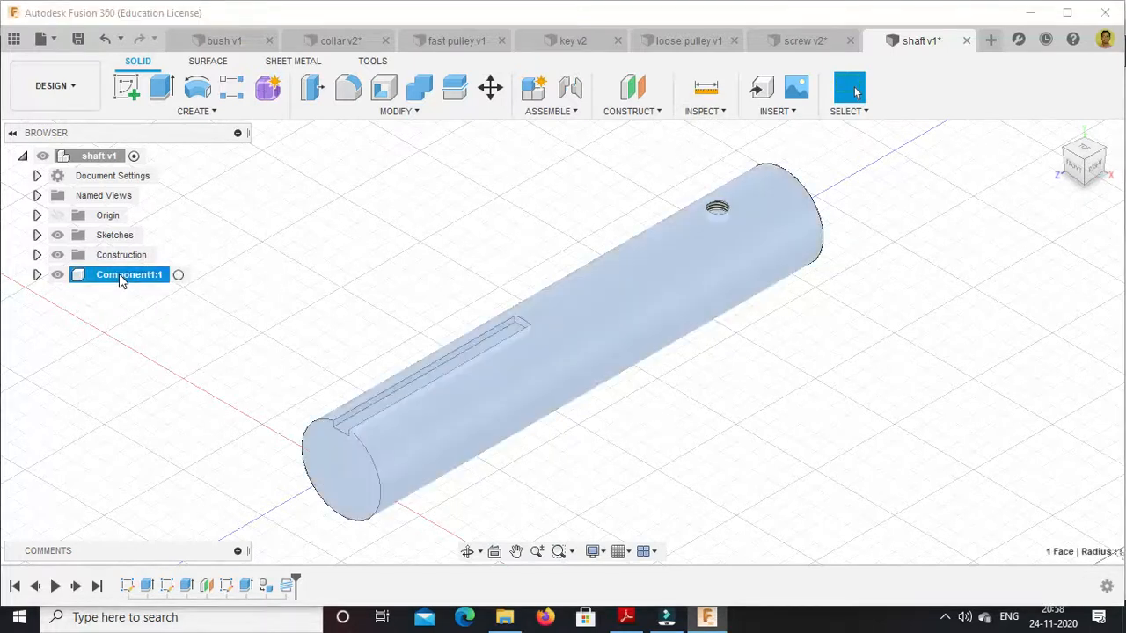
pyautogui.rightClick(119, 273)
pyautogui.click(146, 33)
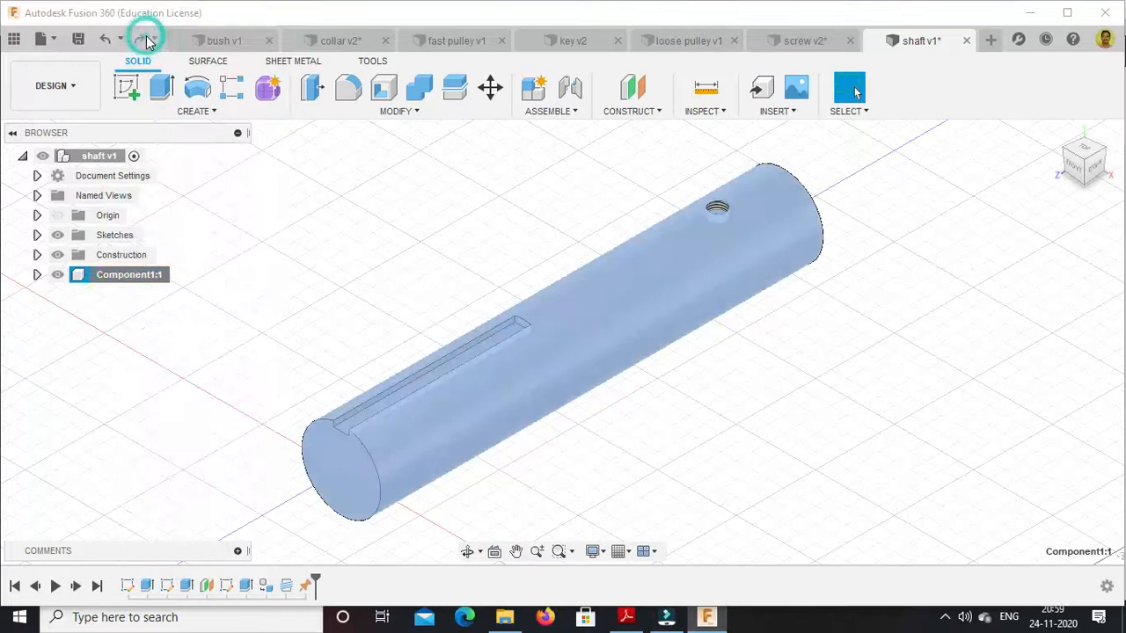
pyautogui.click(929, 216)
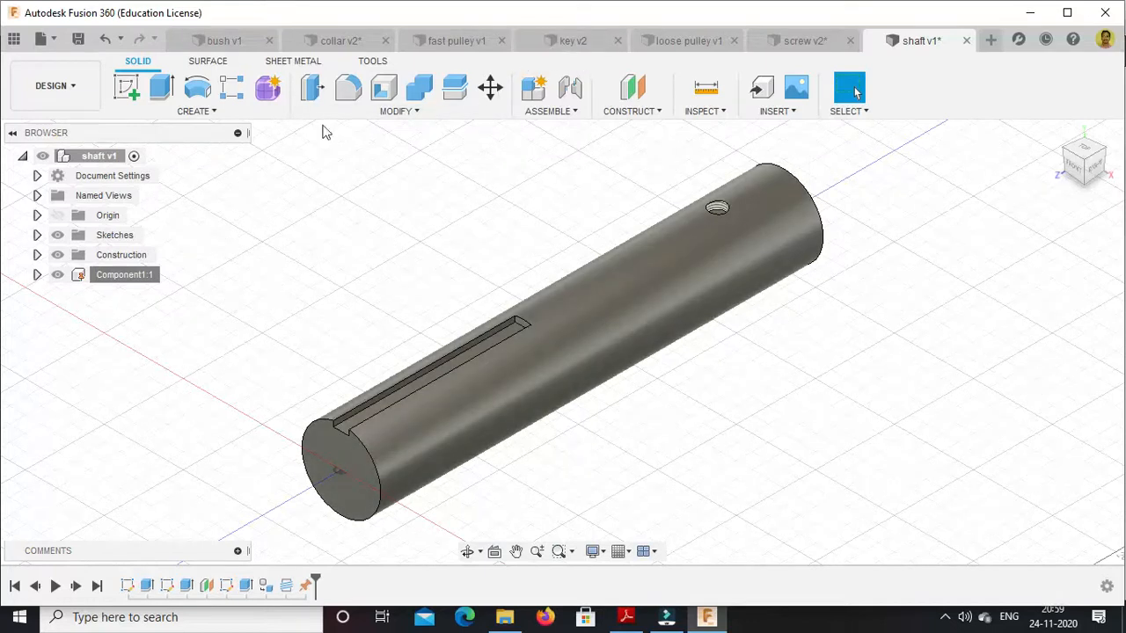
# Insert the key from the Fast and Loose pulley project folder into the shaft design, moved 100 mm along X beside the shaft
pyautogui.click(15, 40)
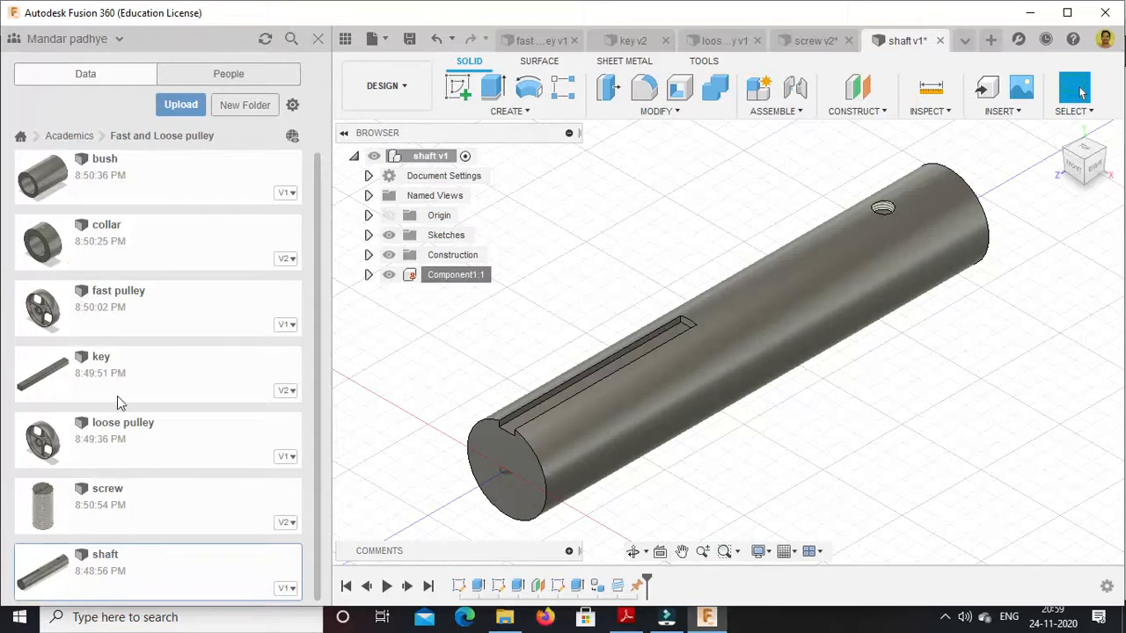
pyautogui.rightClick(138, 384)
pyautogui.click(183, 404)
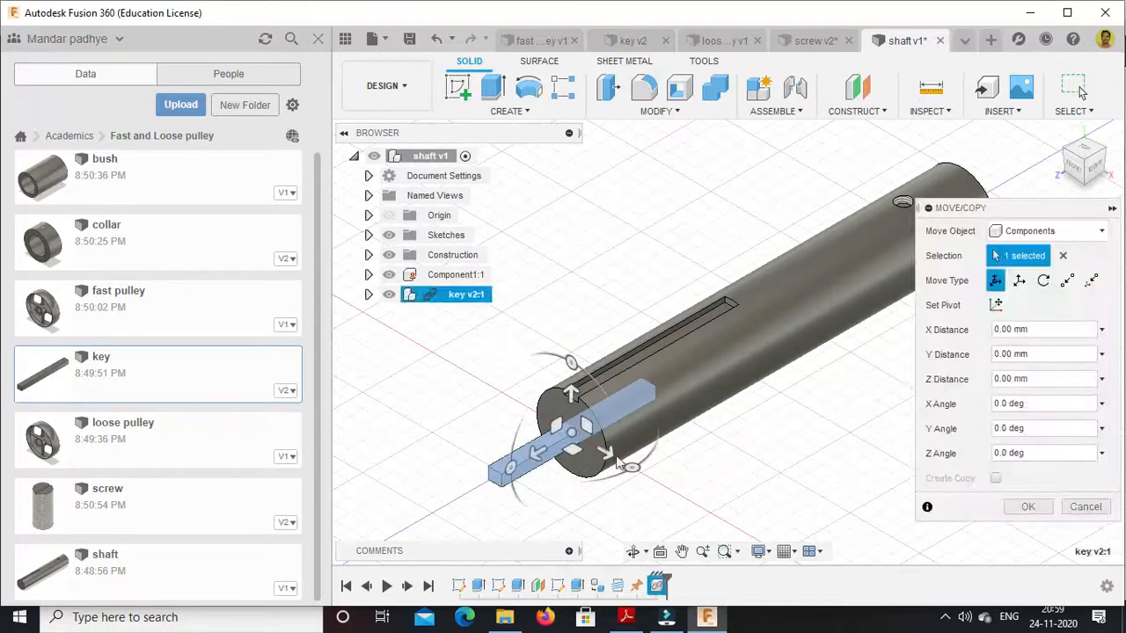
pyautogui.moveTo(622, 452); pyautogui.dragTo(750, 533)
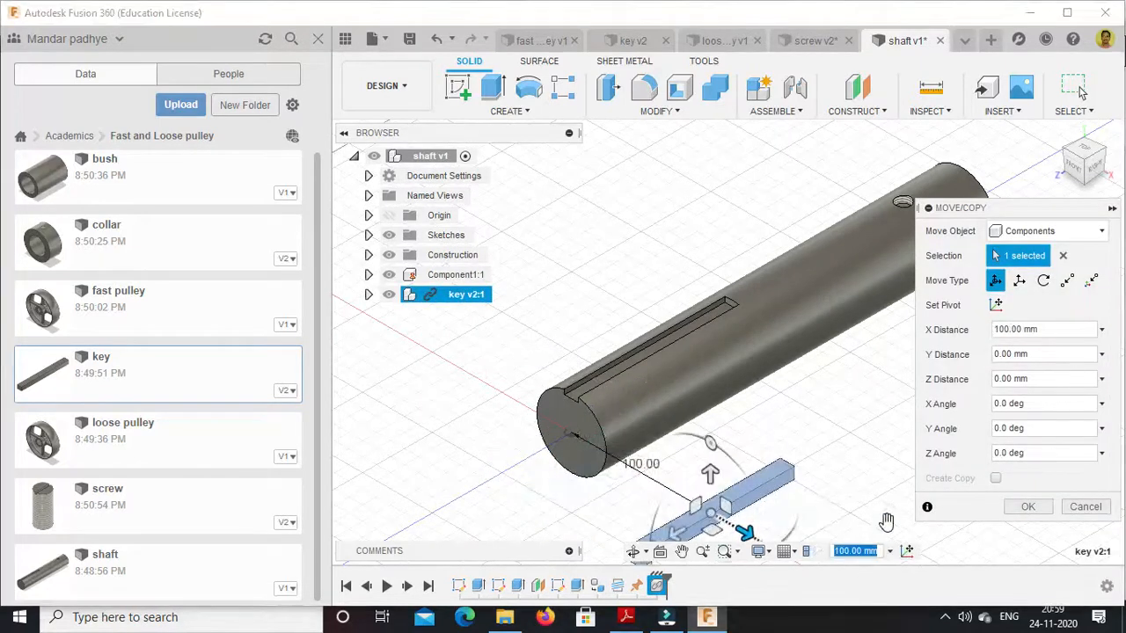
pyautogui.click(1027, 507)
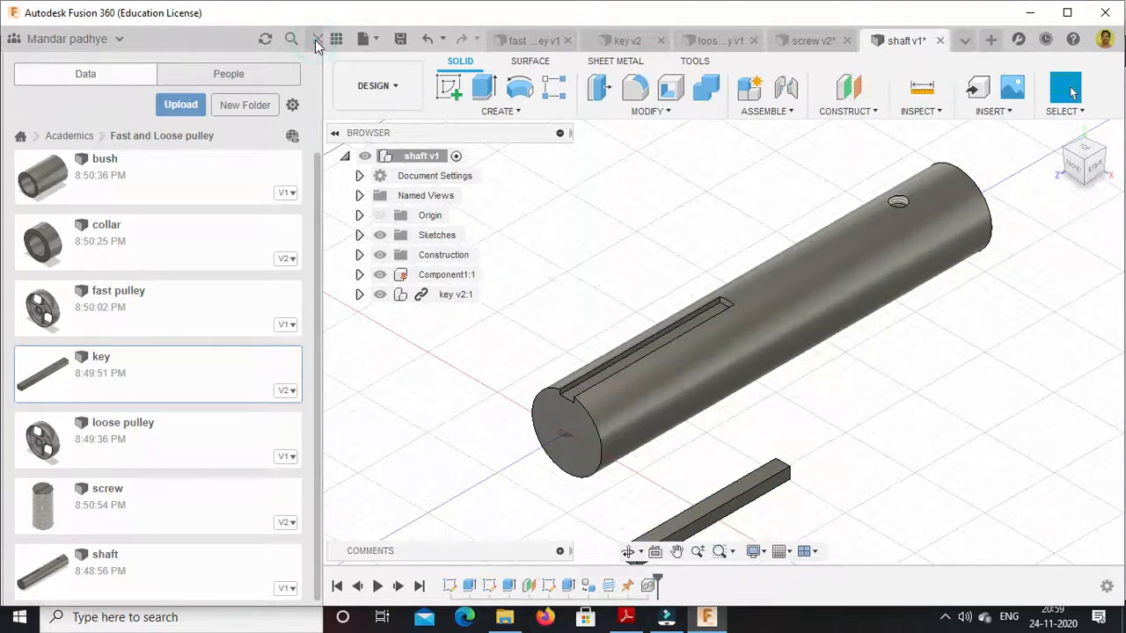
pyautogui.click(317, 39)
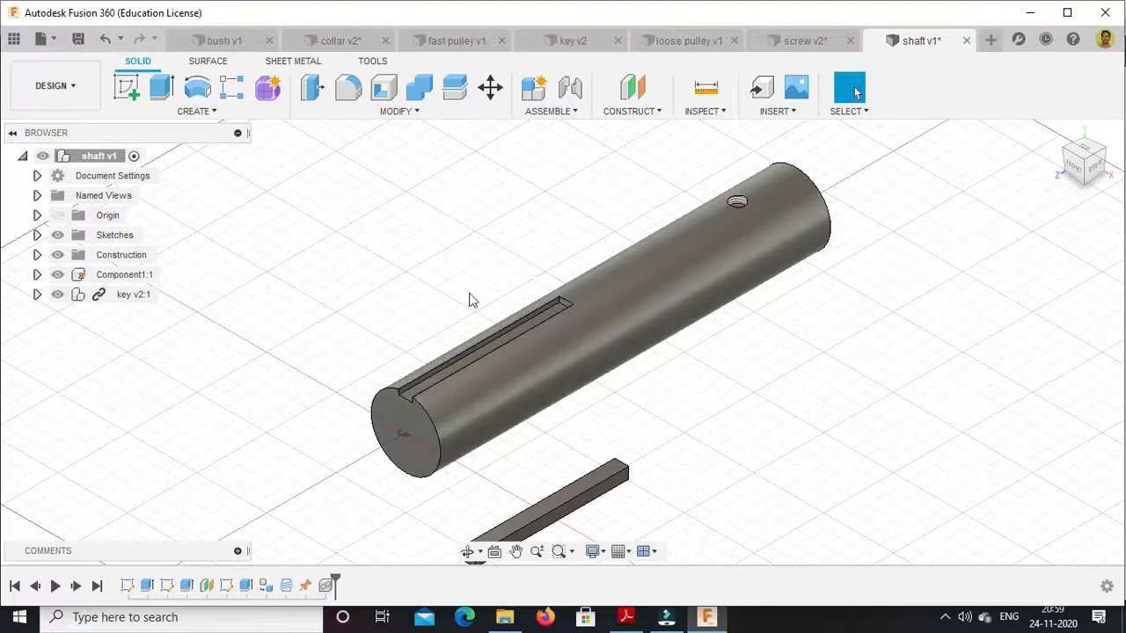
# Joint the midpoint of the key's bottom end edge to the midpoint of the keyway floor's inner end edge, with 0 deg angle and no offset
pyautogui.click(564, 115)
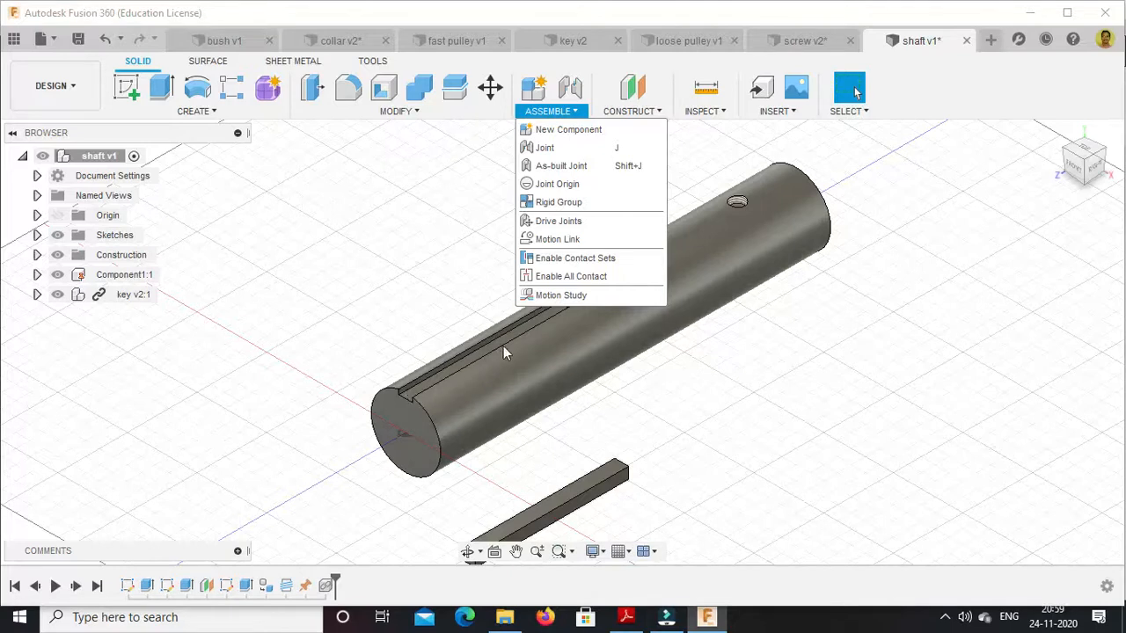
pyautogui.click(553, 150)
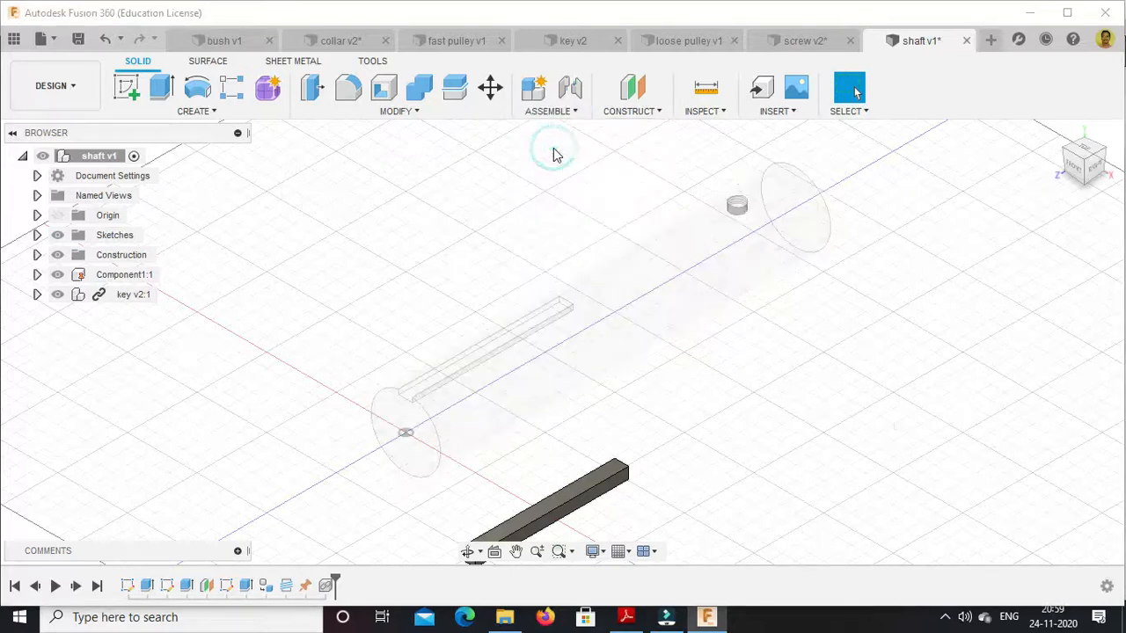
pyautogui.click(1071, 189)
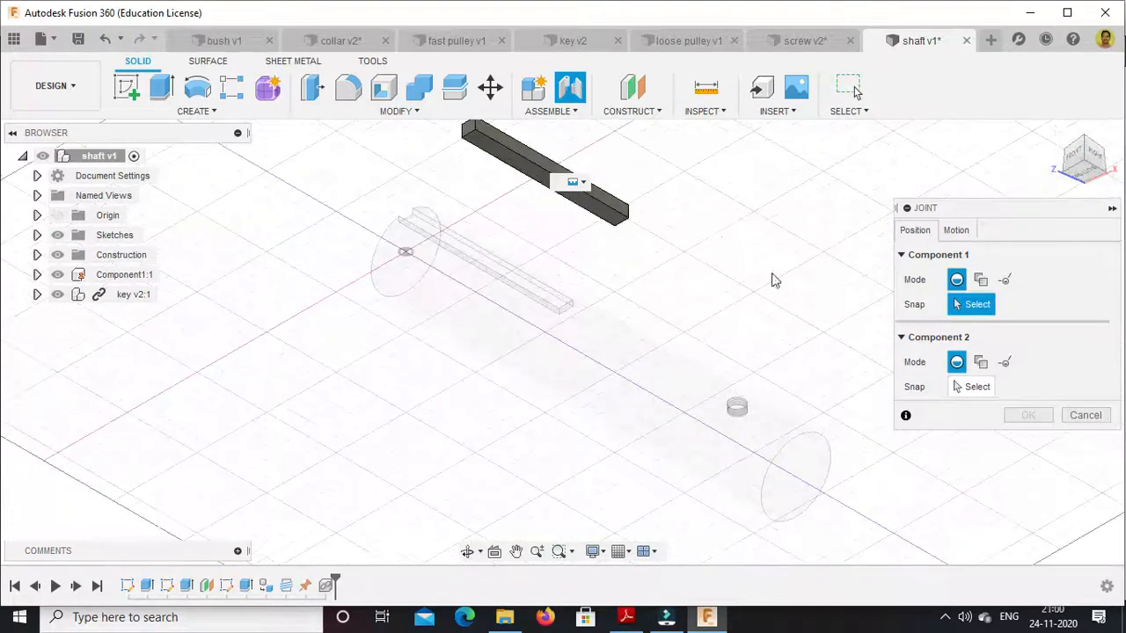
pyautogui.scroll(4, 606, 215)
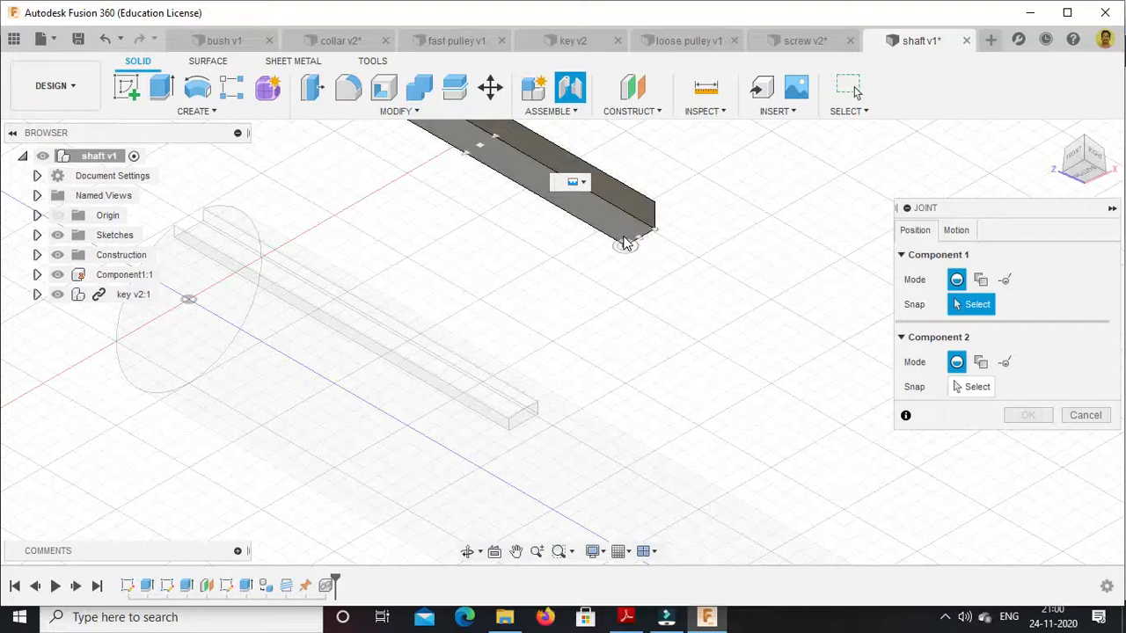
pyautogui.click(629, 243)
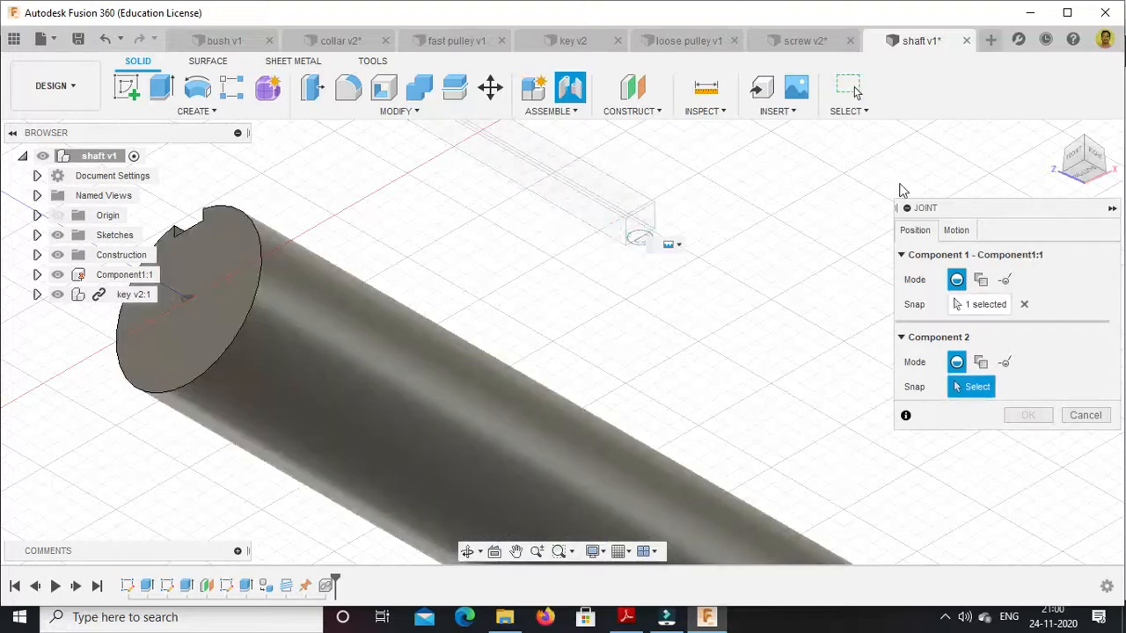
pyautogui.click(1059, 133)
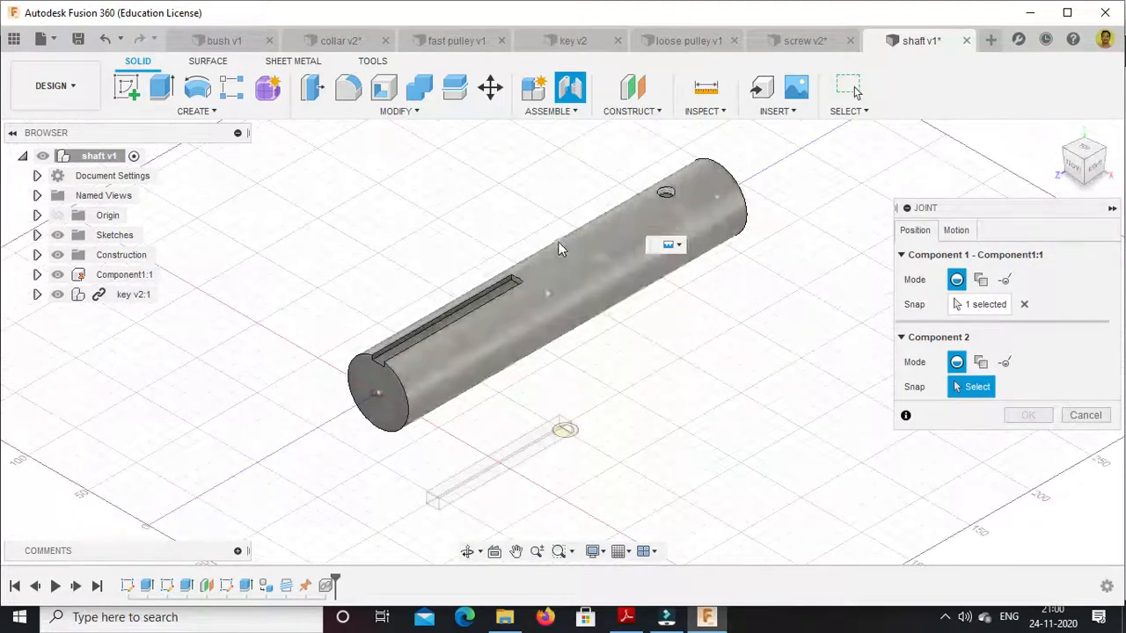
pyautogui.scroll(5, 510, 291)
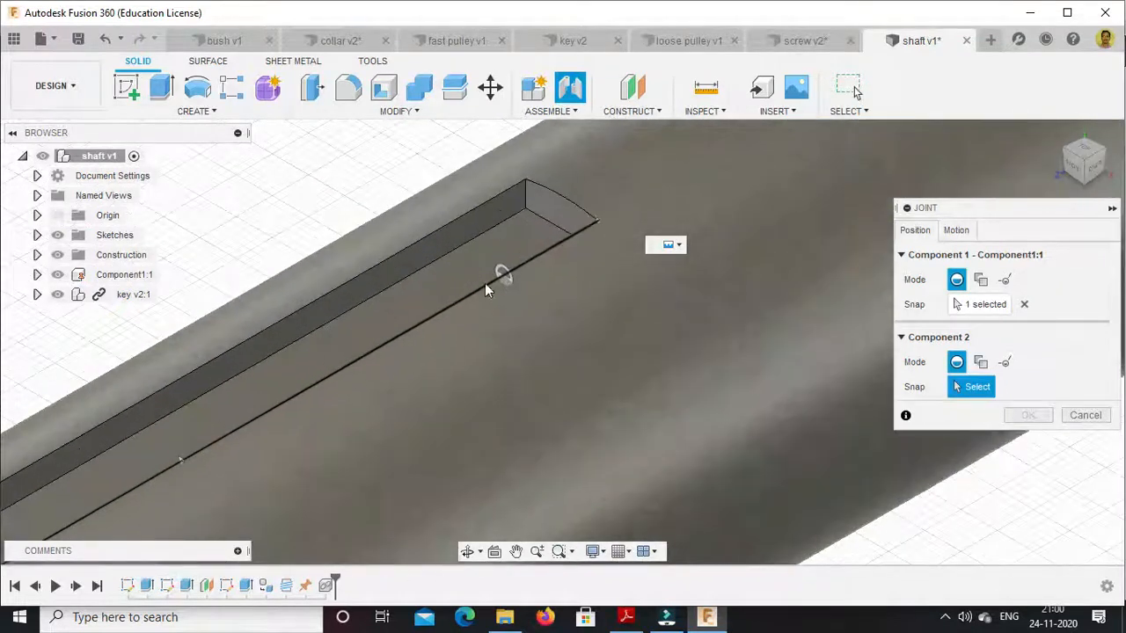
pyautogui.keyDown('shift'); pyautogui.moveTo(508, 283); pyautogui.dragTo(524, 248, button='middle'); pyautogui.keyUp('shift')
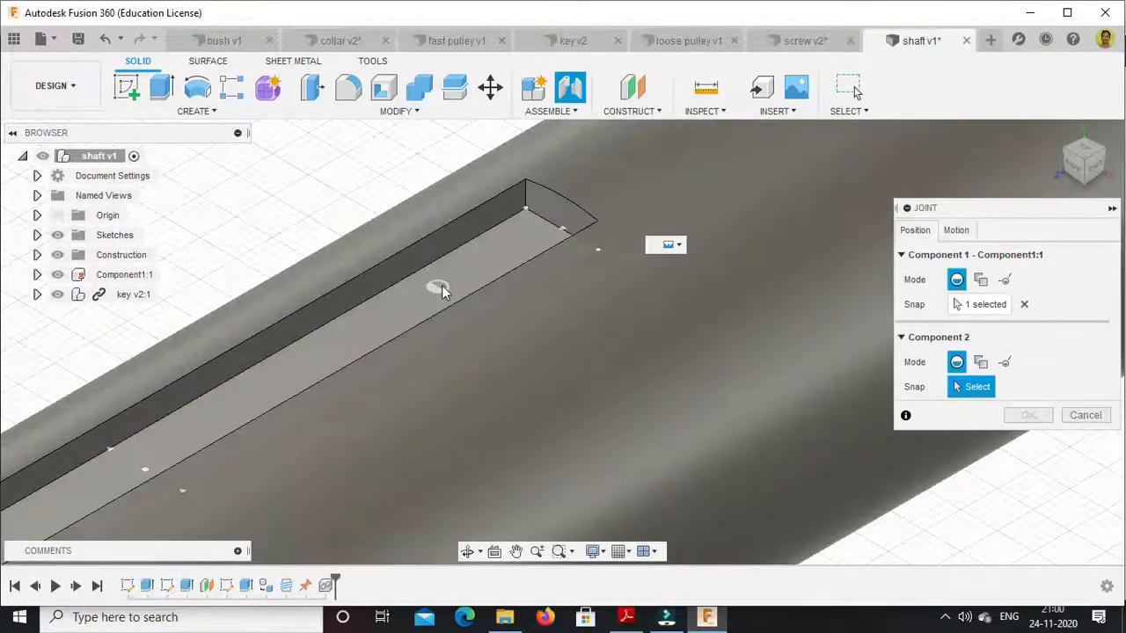
pyautogui.click(550, 236)
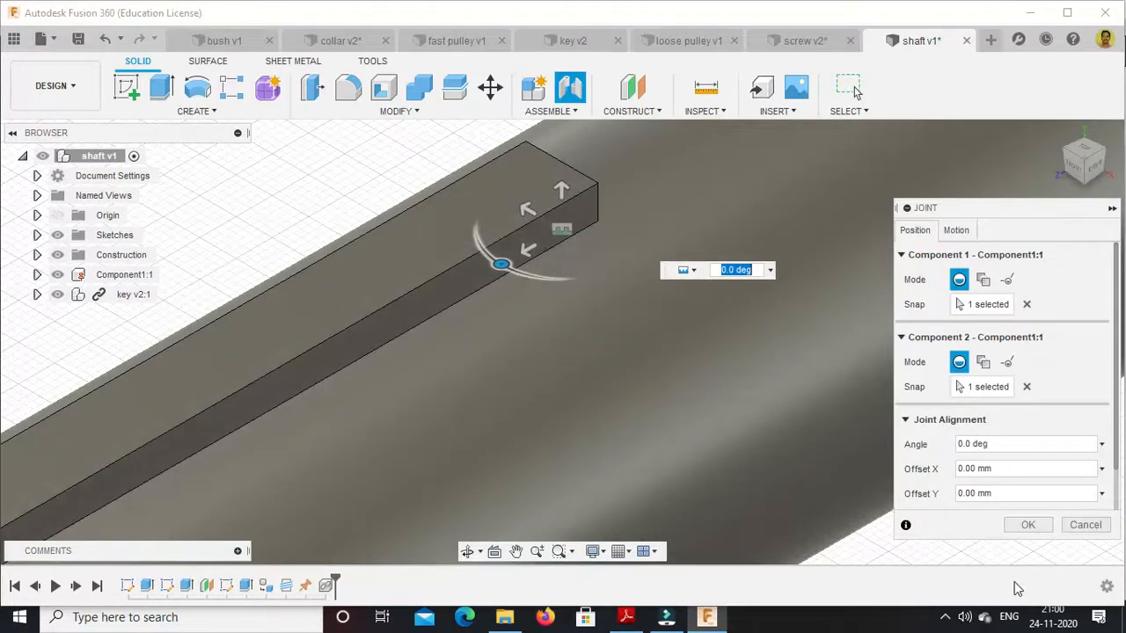
pyautogui.click(1025, 526)
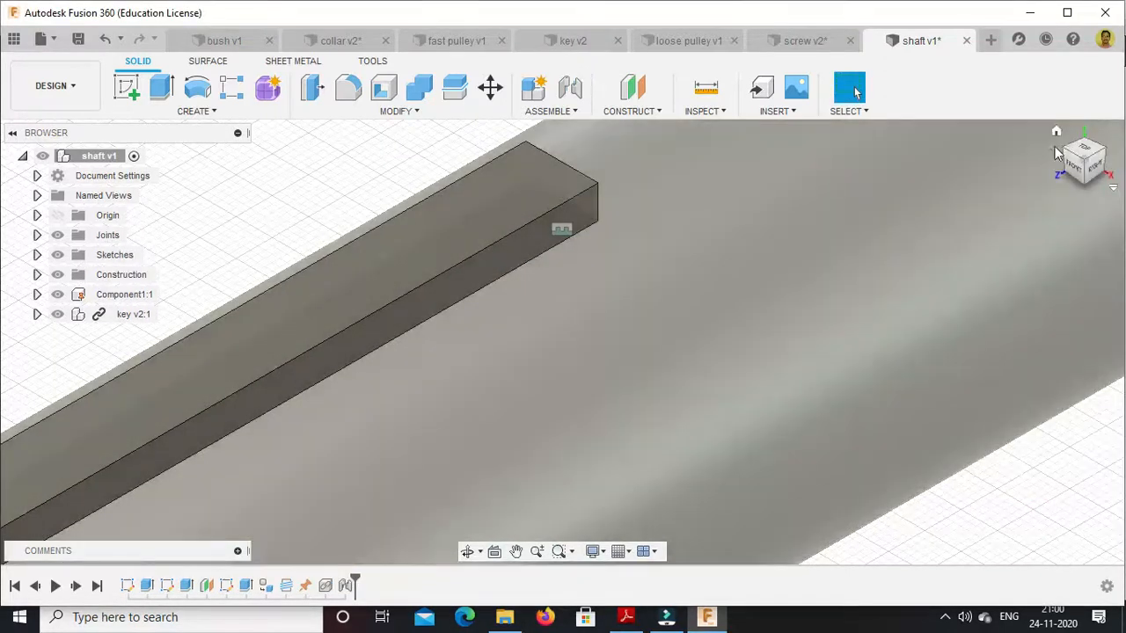
pyautogui.click(1058, 132)
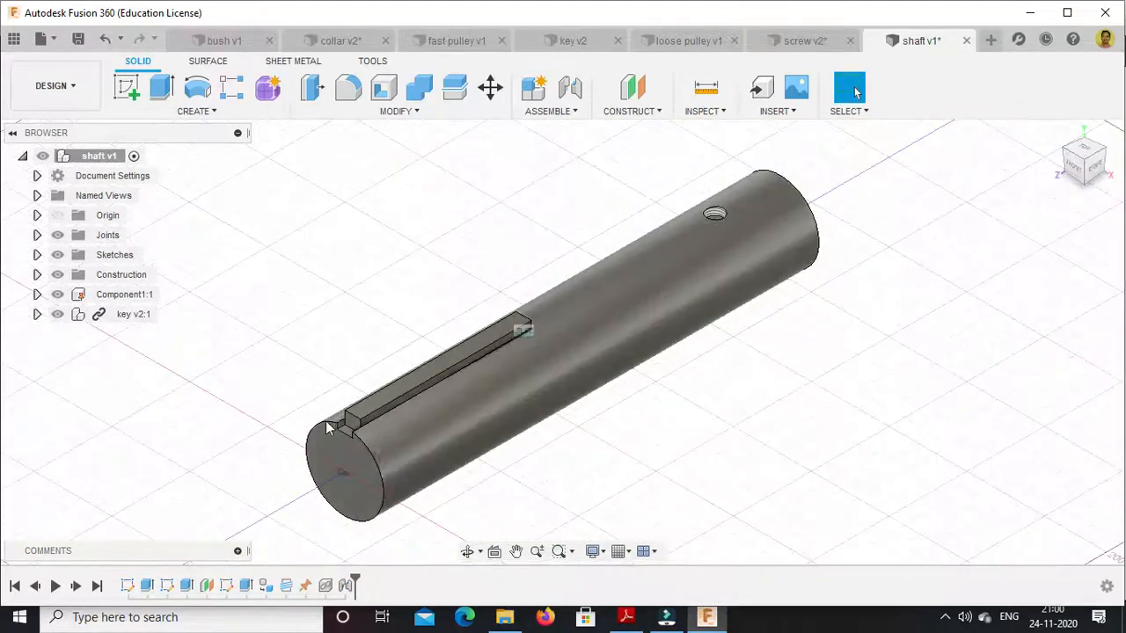
# Insert the fast pulley from the Fast and Loose pulley project folder into the shaft design, moved 300 mm along Z in front of the shaft
pyautogui.scroll(4, 369, 396)
pyautogui.scroll(2, 370, 398)
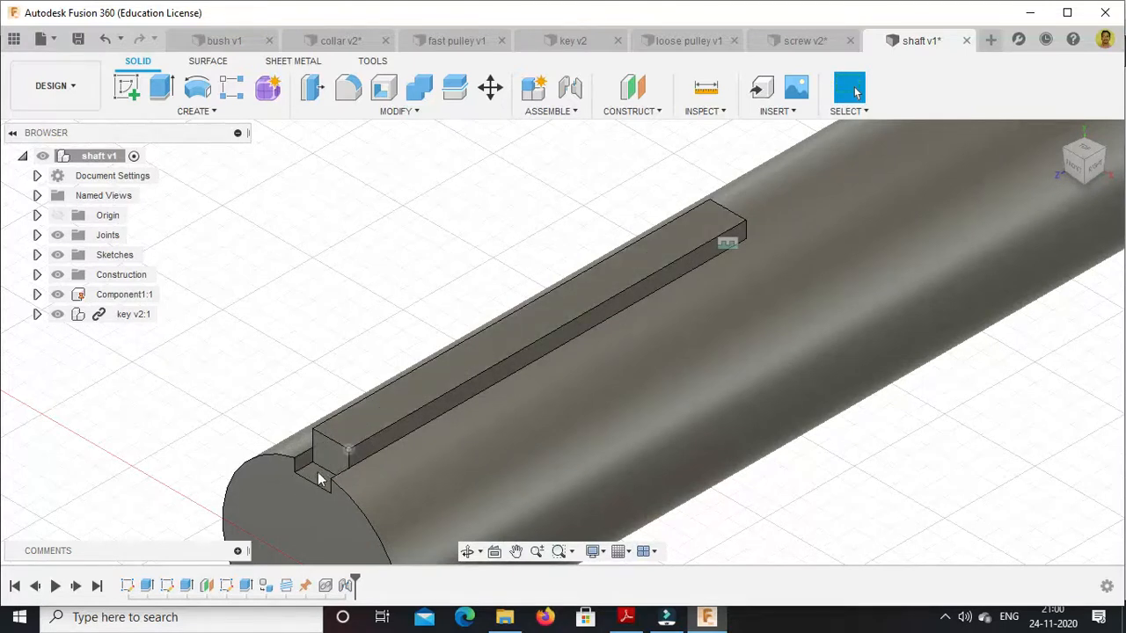
pyautogui.click(1058, 130)
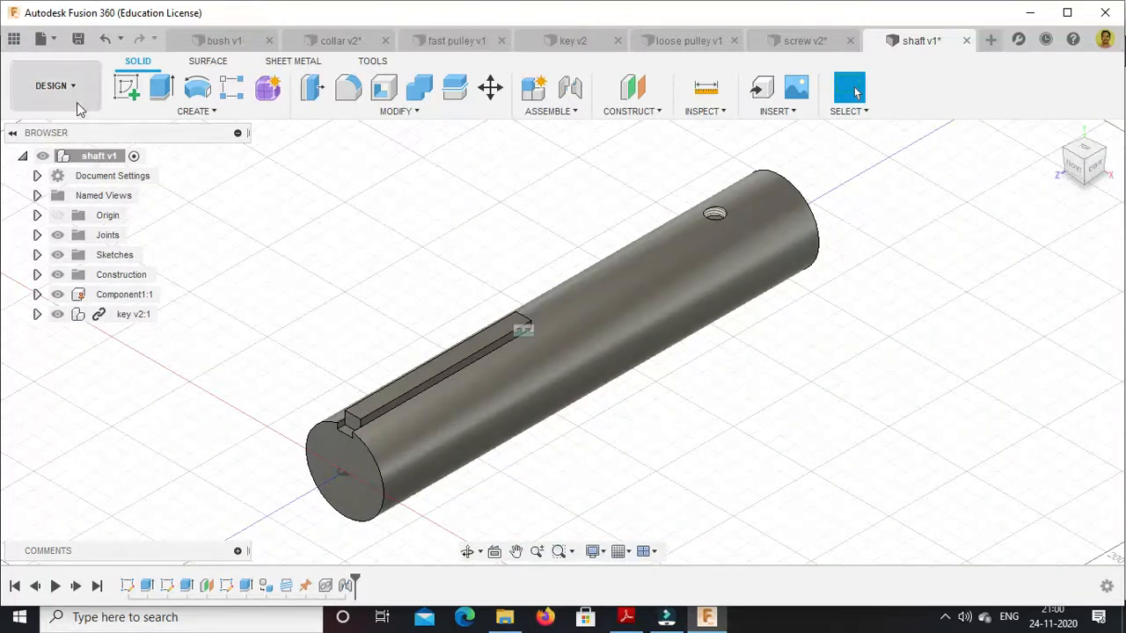
pyautogui.click(14, 39)
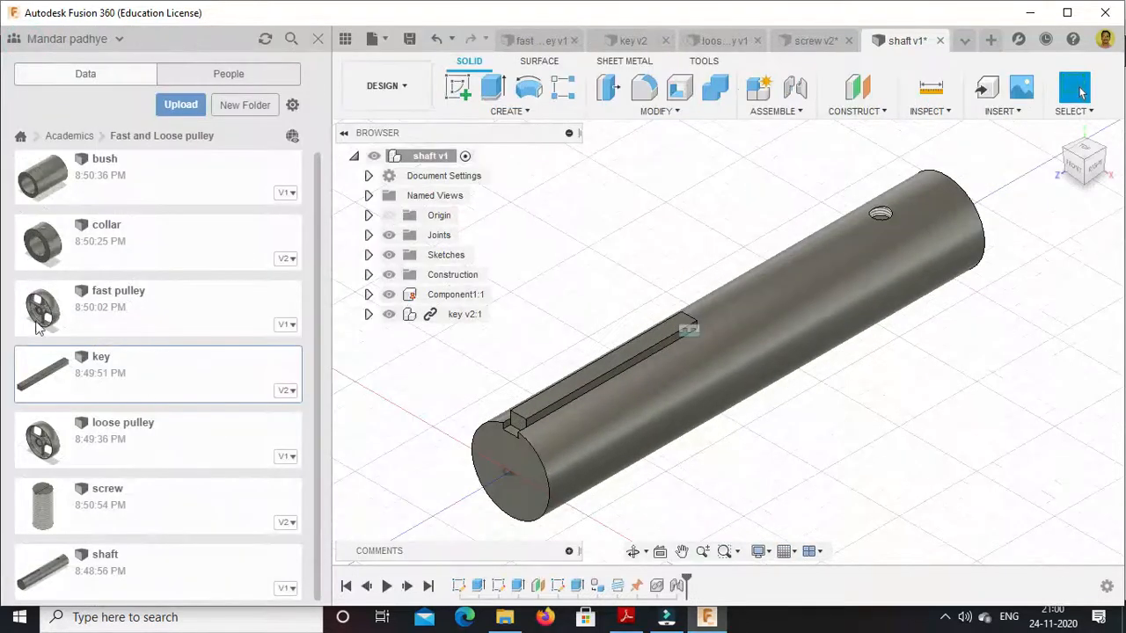
pyautogui.rightClick(110, 312)
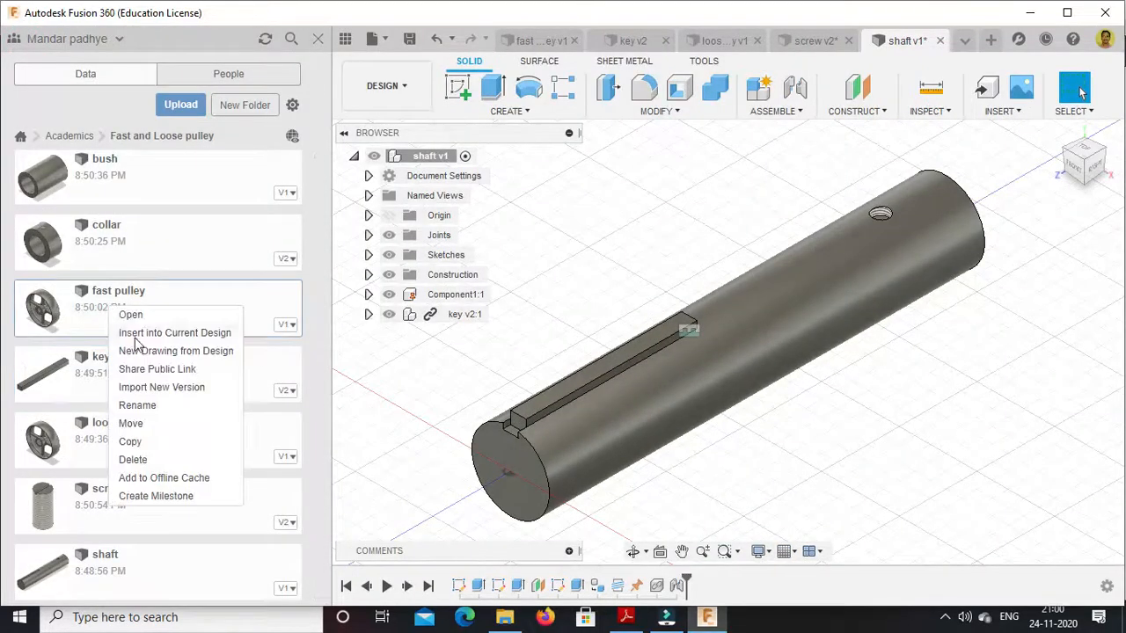
pyautogui.click(138, 333)
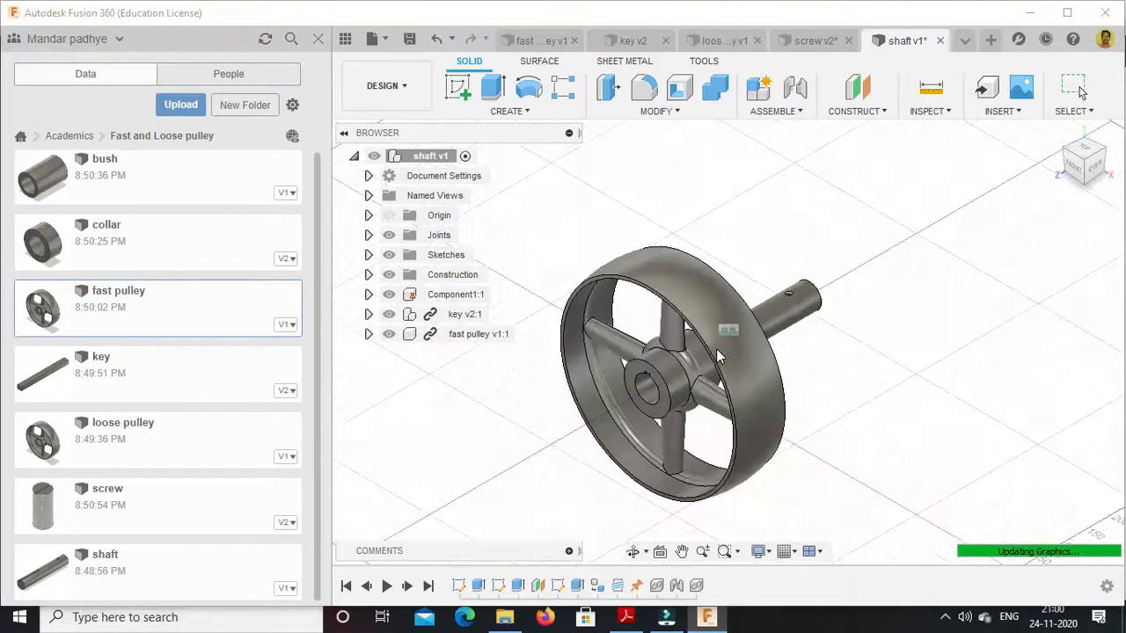
pyautogui.click(318, 39)
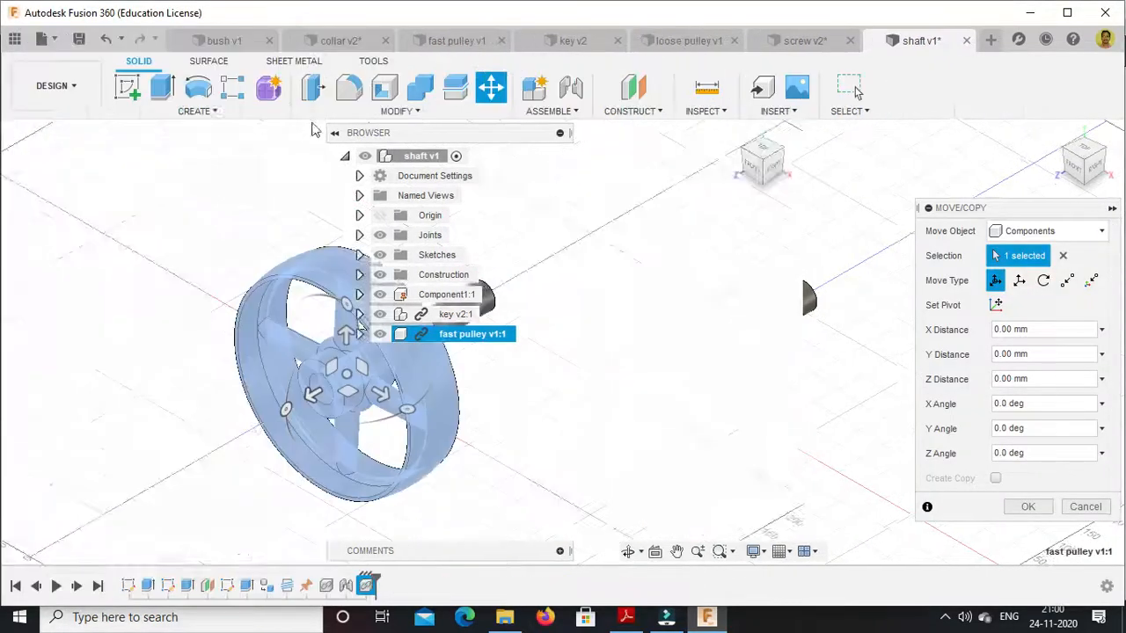
pyautogui.moveTo(473, 398); pyautogui.dragTo(327, 475)
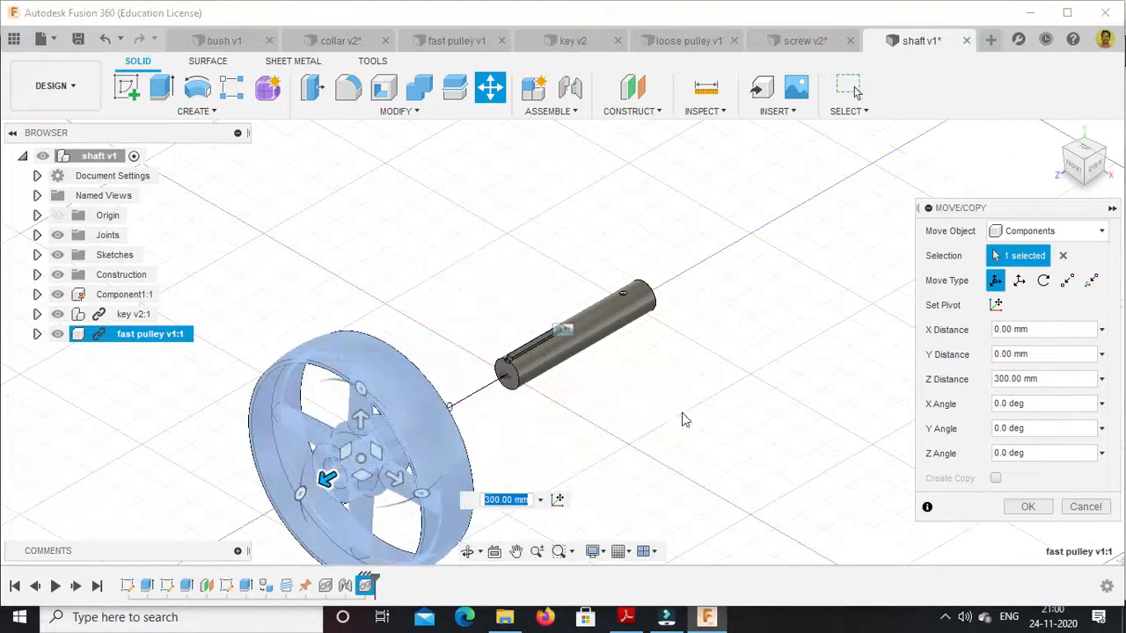
pyautogui.click(1023, 507)
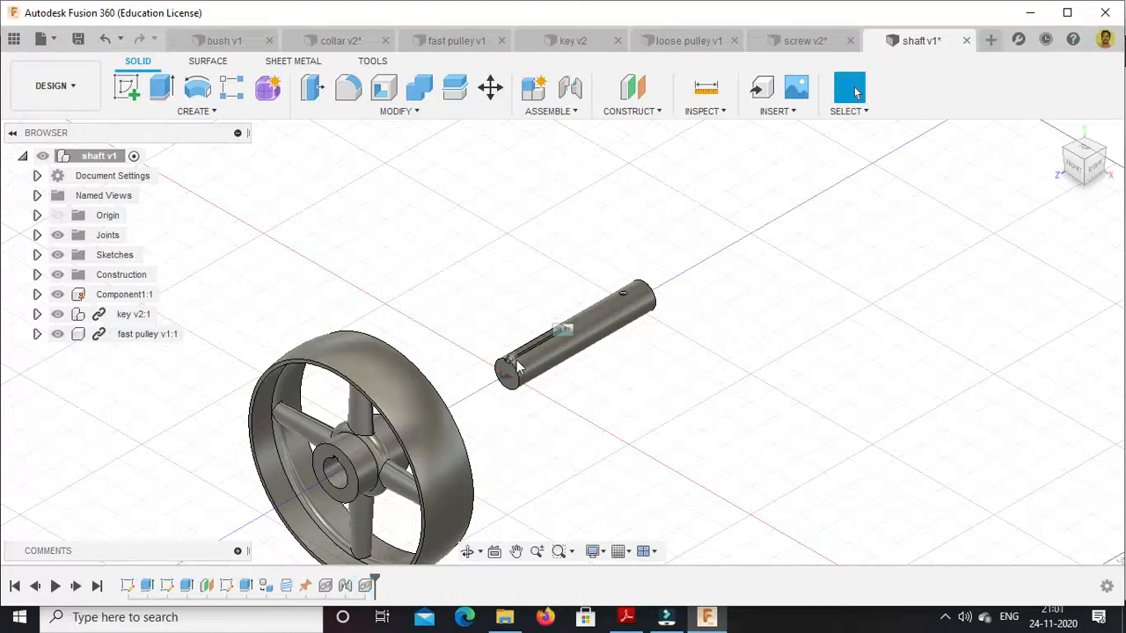
# Start a joint with the midpoint of the fast pulley keyway's upper edge on the hub's rear face as its first snap point
pyautogui.scroll(2, 518, 367)
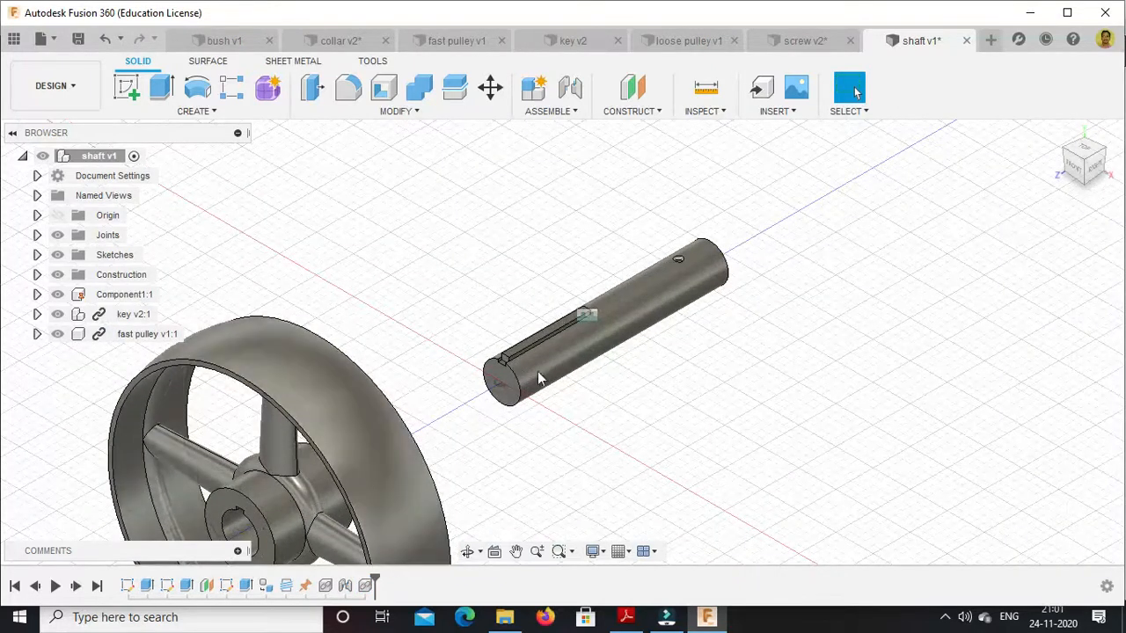
pyautogui.click(1110, 157)
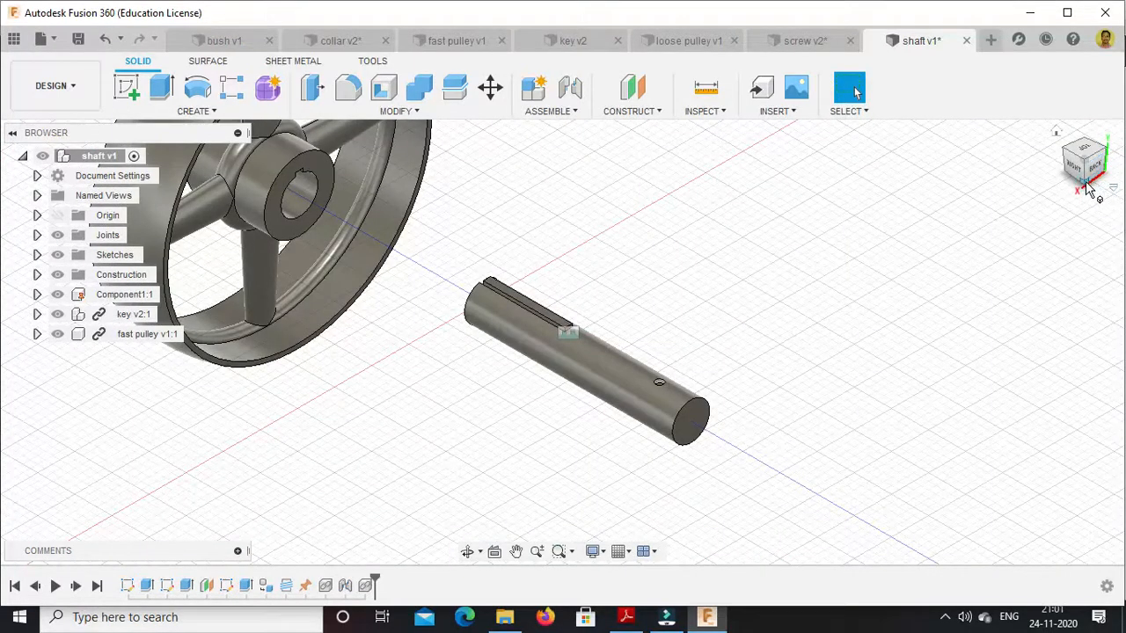
pyautogui.click(1098, 186)
pyautogui.scroll(10, 299, 456)
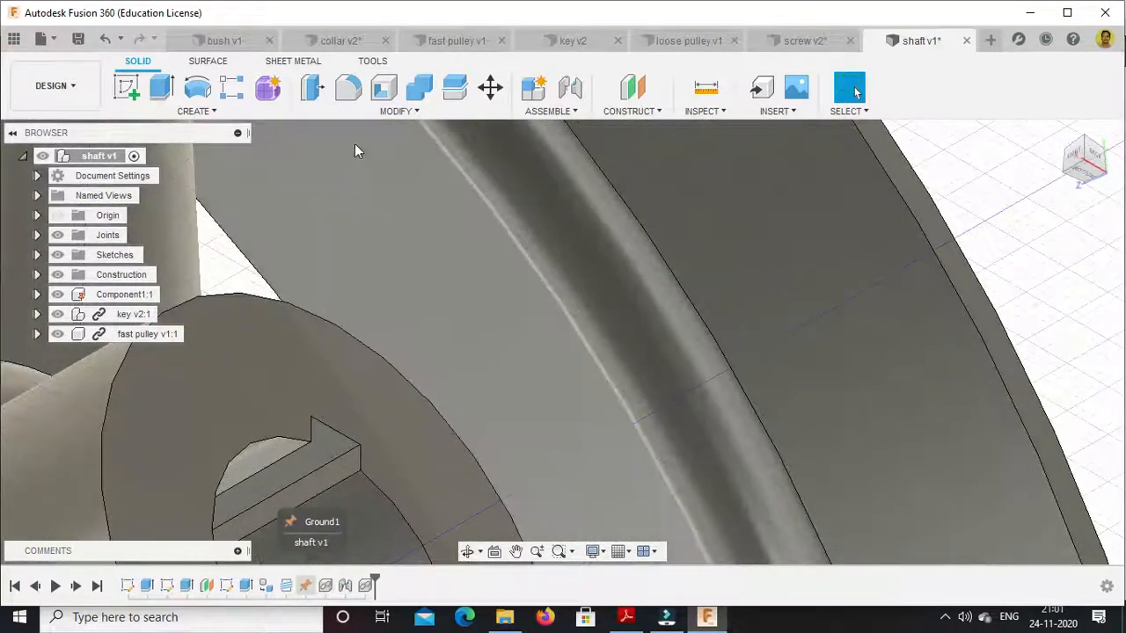
pyautogui.click(547, 111)
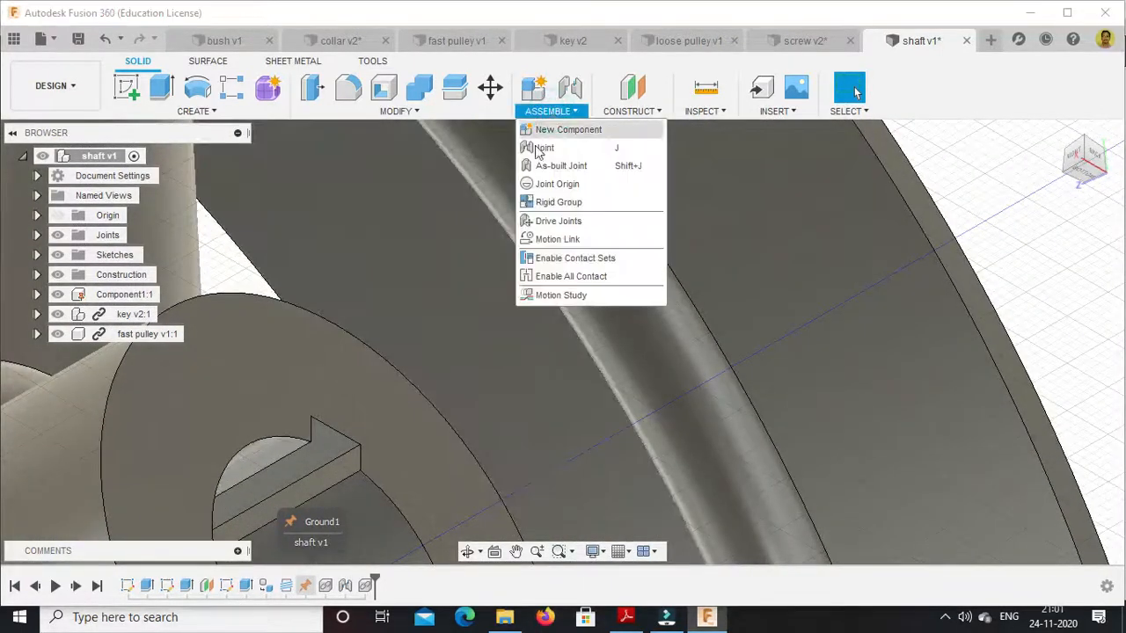
pyautogui.click(541, 151)
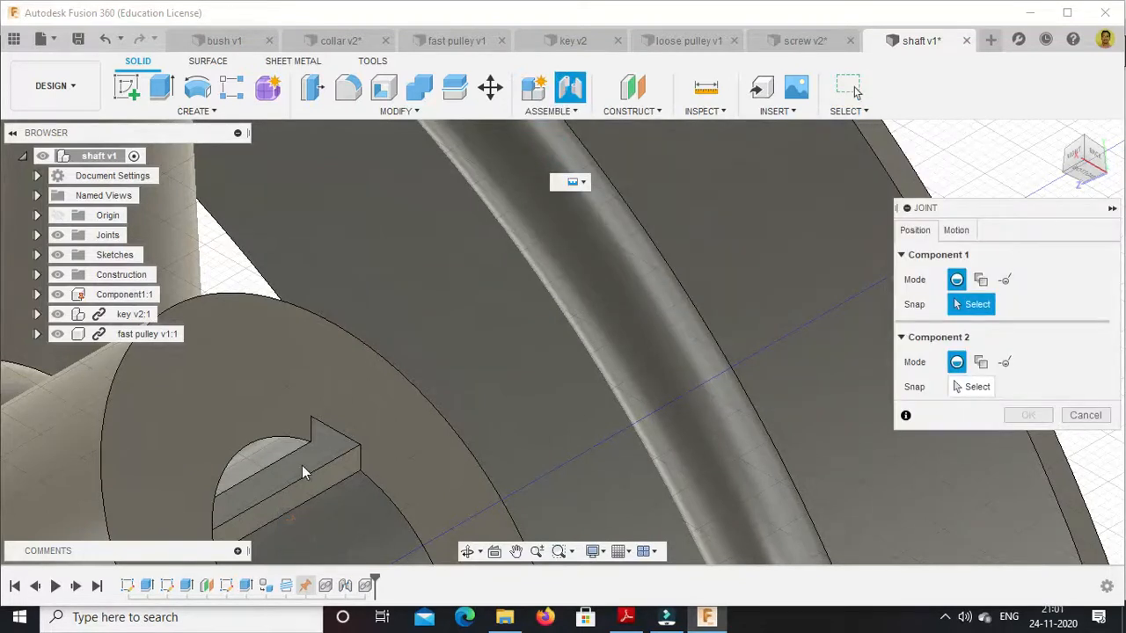
pyautogui.scroll(2, 302, 468)
pyautogui.scroll(2, 302, 472)
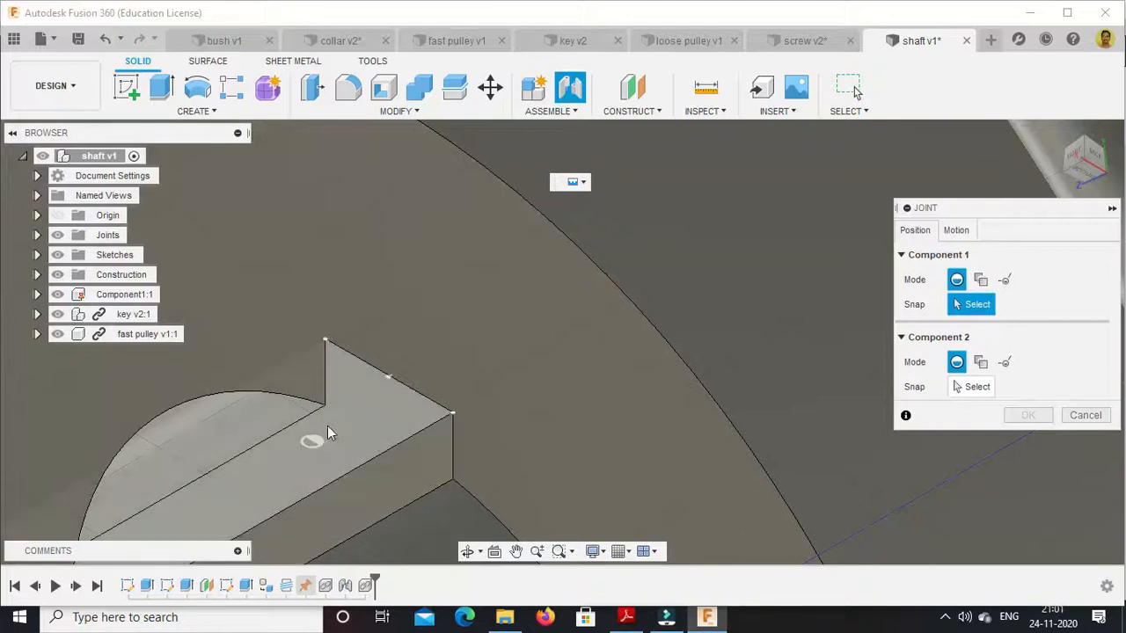
pyautogui.scroll(-1, 356, 405)
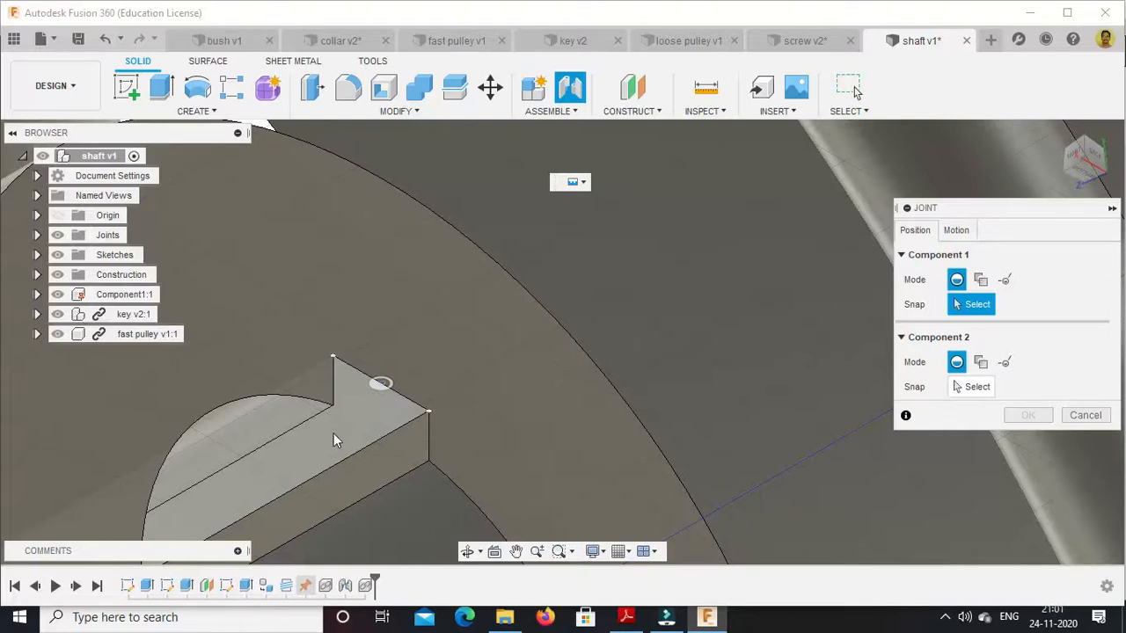
pyautogui.click(374, 391)
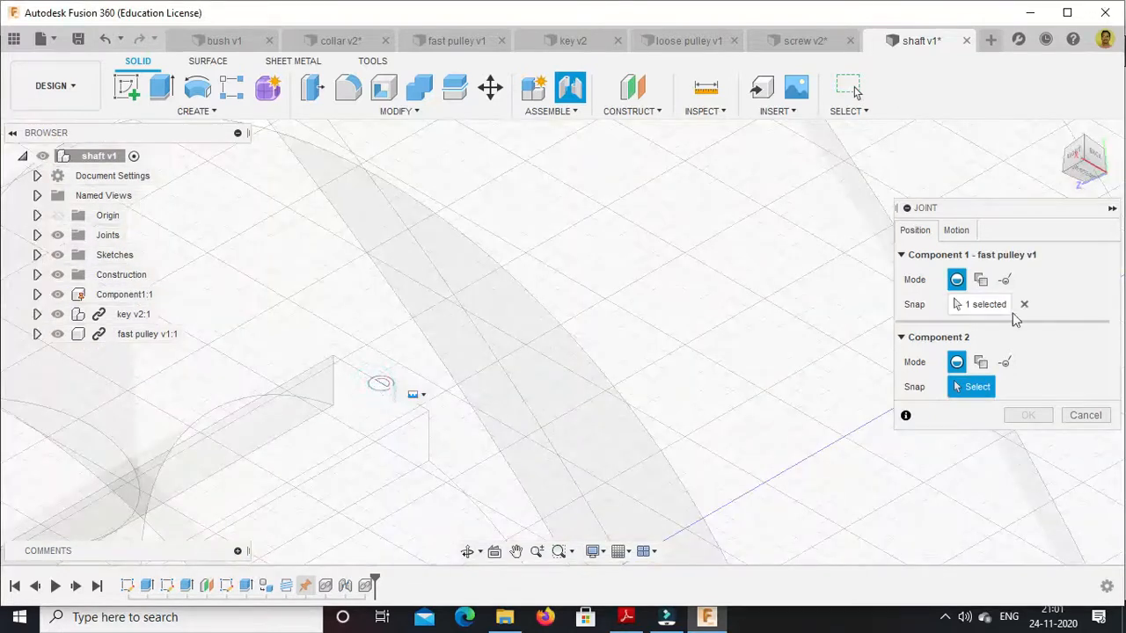
# Complete the joint at the midpoint of the key's top inner end edge, with a 180 deg angle and zero offsets
pyautogui.click(1057, 133)
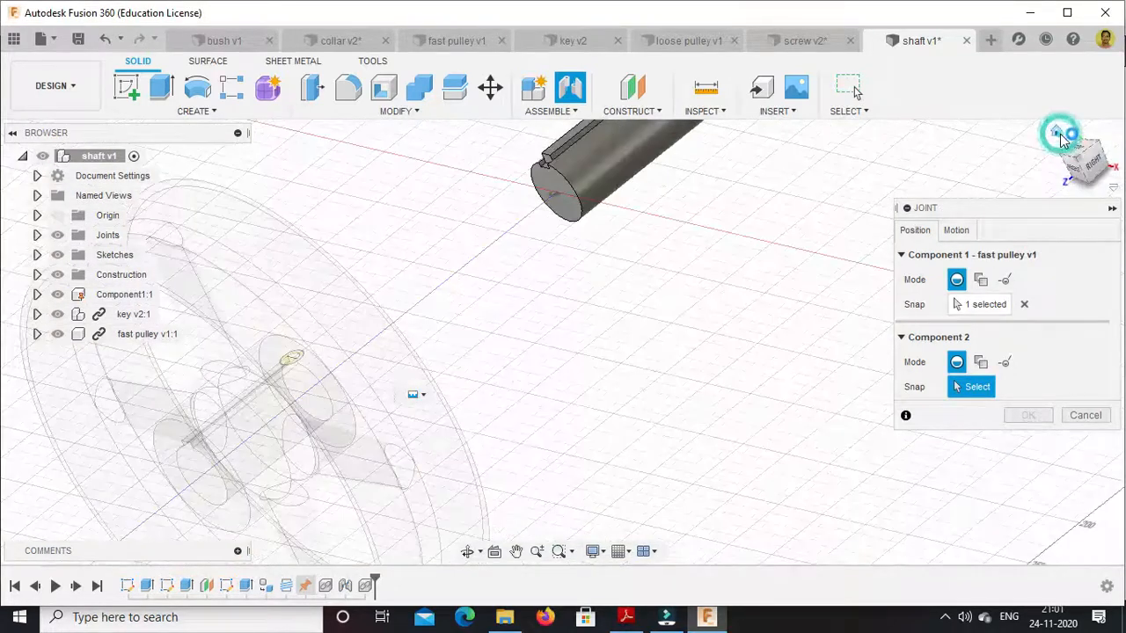
pyautogui.scroll(10, 624, 299)
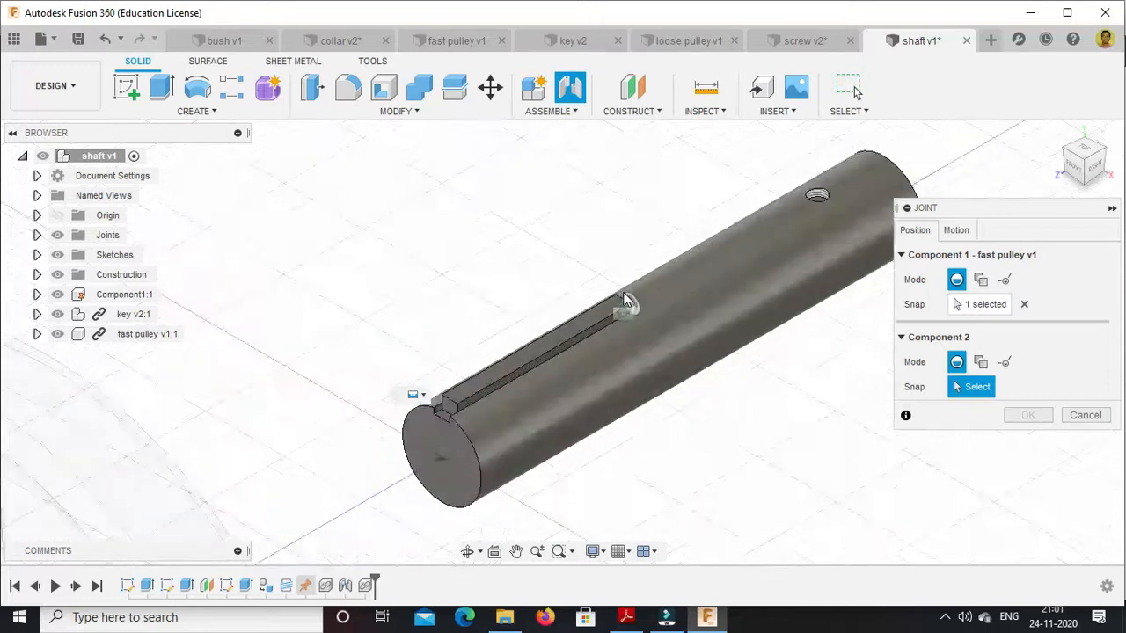
pyautogui.scroll(2, 624, 296)
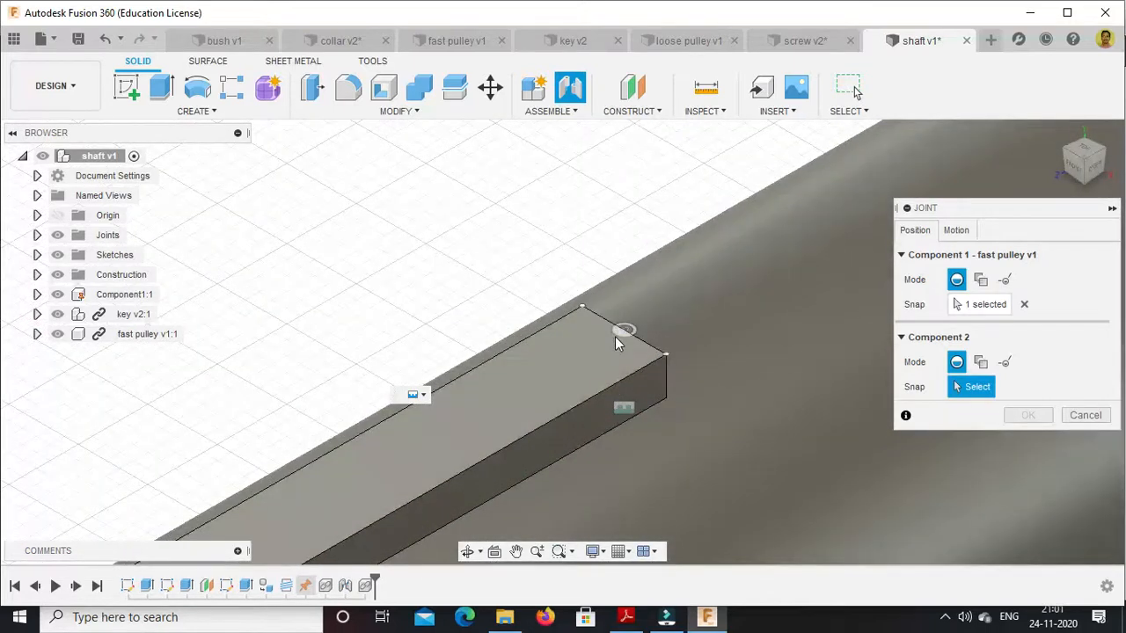
pyautogui.click(616, 337)
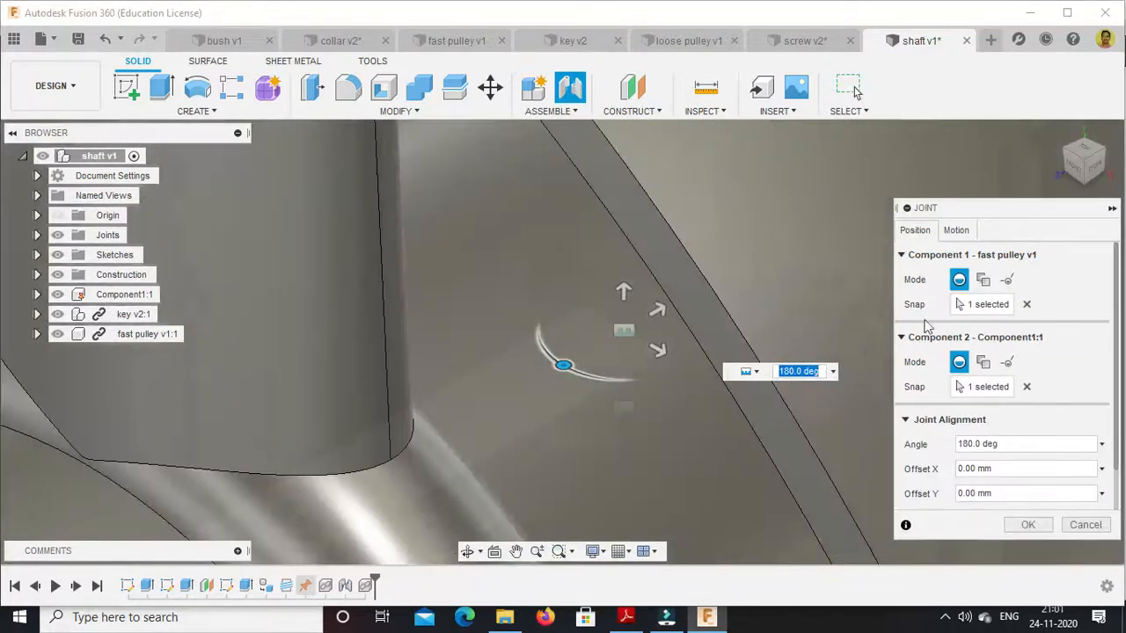
pyautogui.click(959, 232)
pyautogui.click(920, 232)
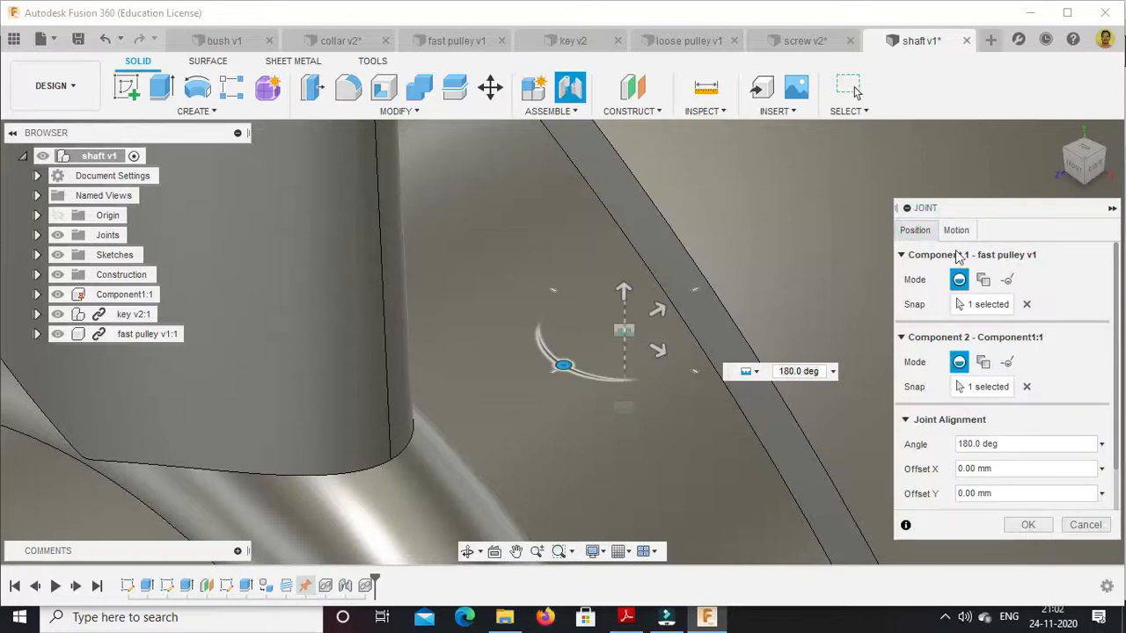
pyautogui.click(1028, 525)
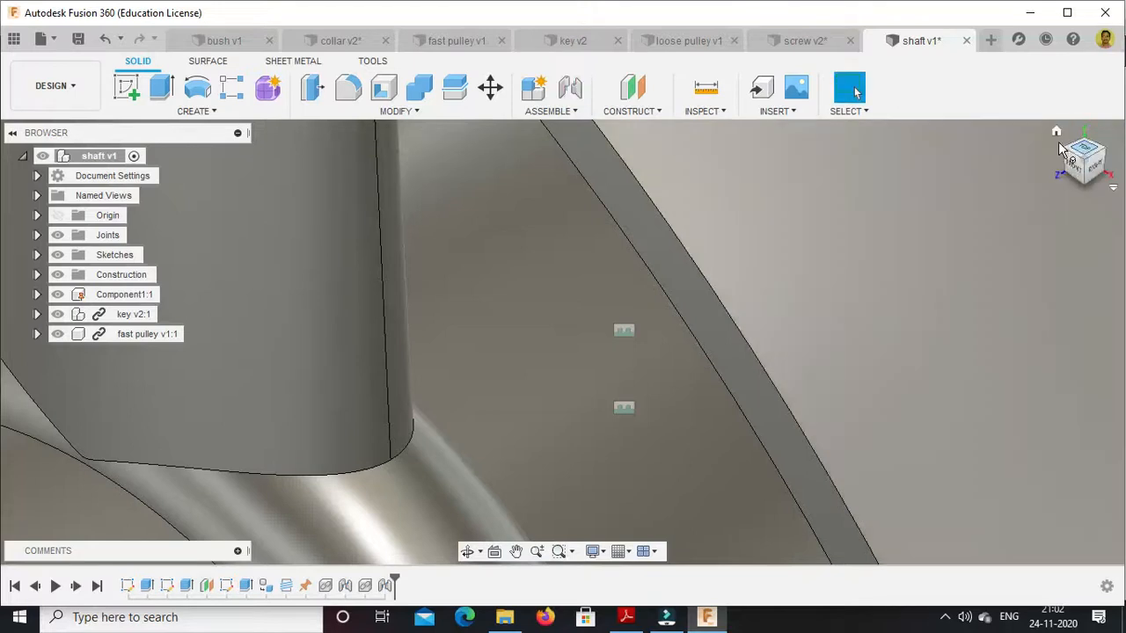
# Insert the bush from the Fast and Loose pulley project folder into the shaft design, moved -500 mm along Z beyond the shaft's free end
pyautogui.click(1057, 131)
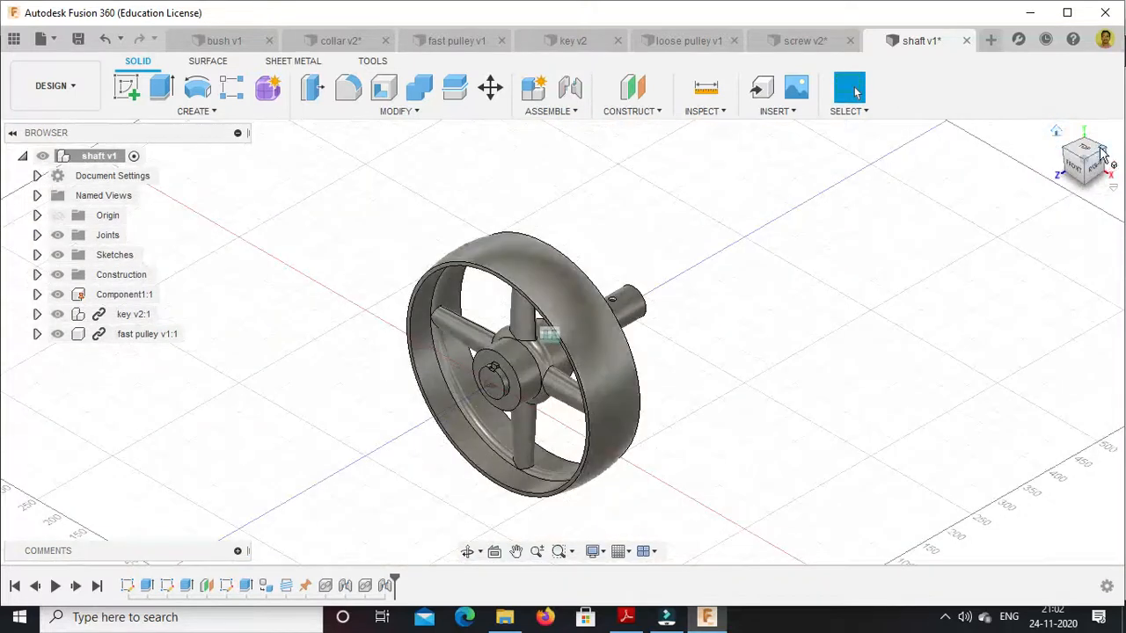
pyautogui.click(1106, 151)
pyautogui.scroll(5, 552, 309)
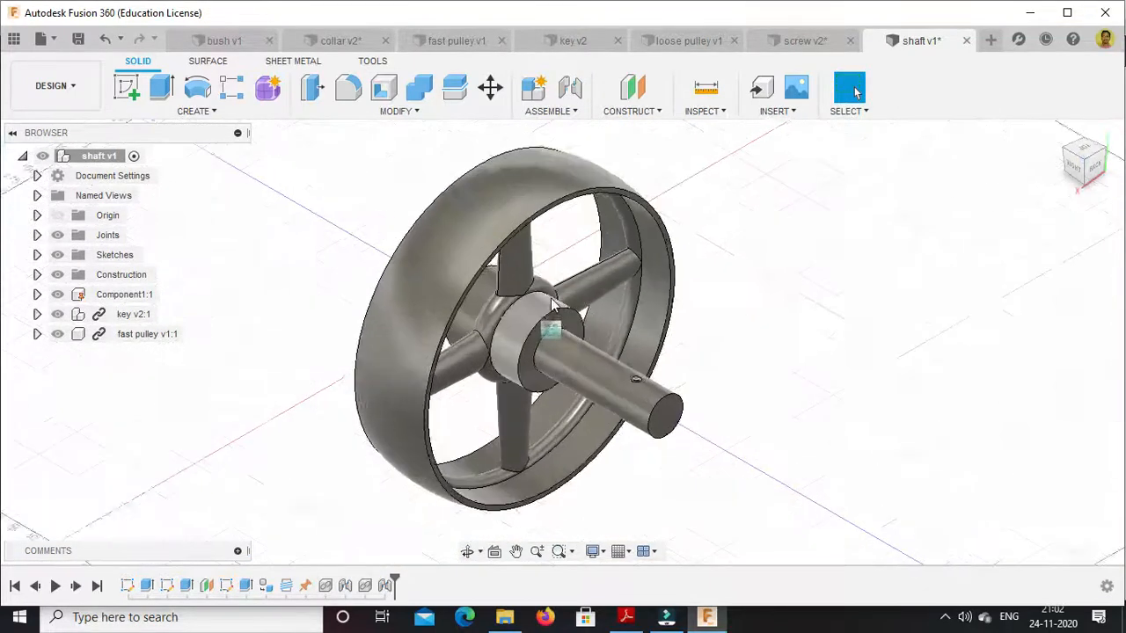
pyautogui.scroll(8, 561, 338)
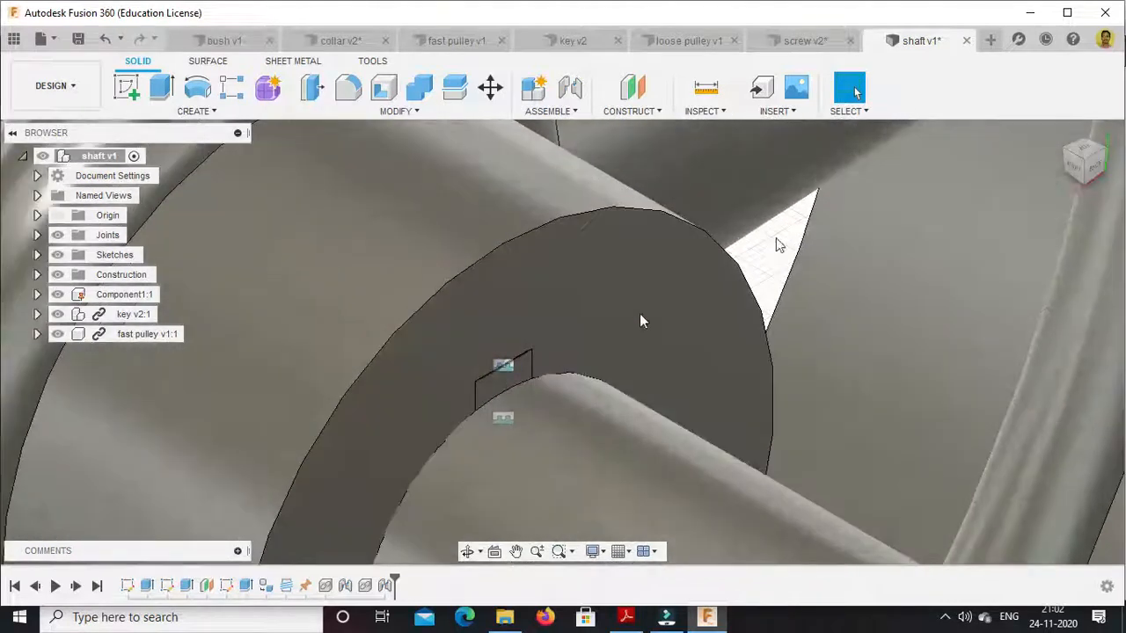
pyautogui.click(1056, 133)
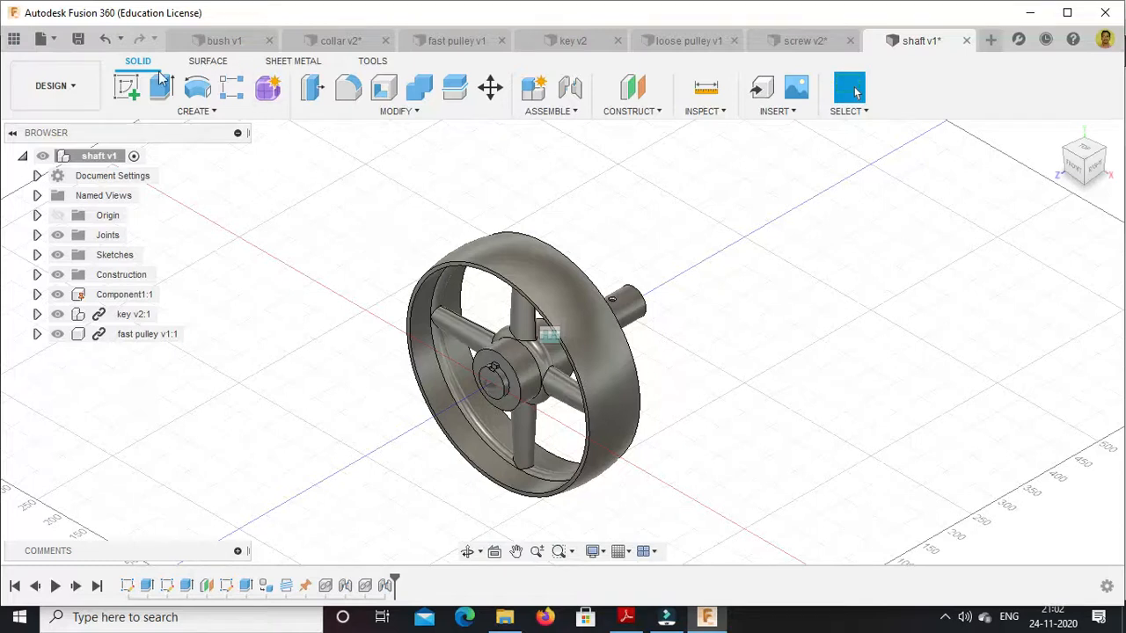
pyautogui.click(15, 44)
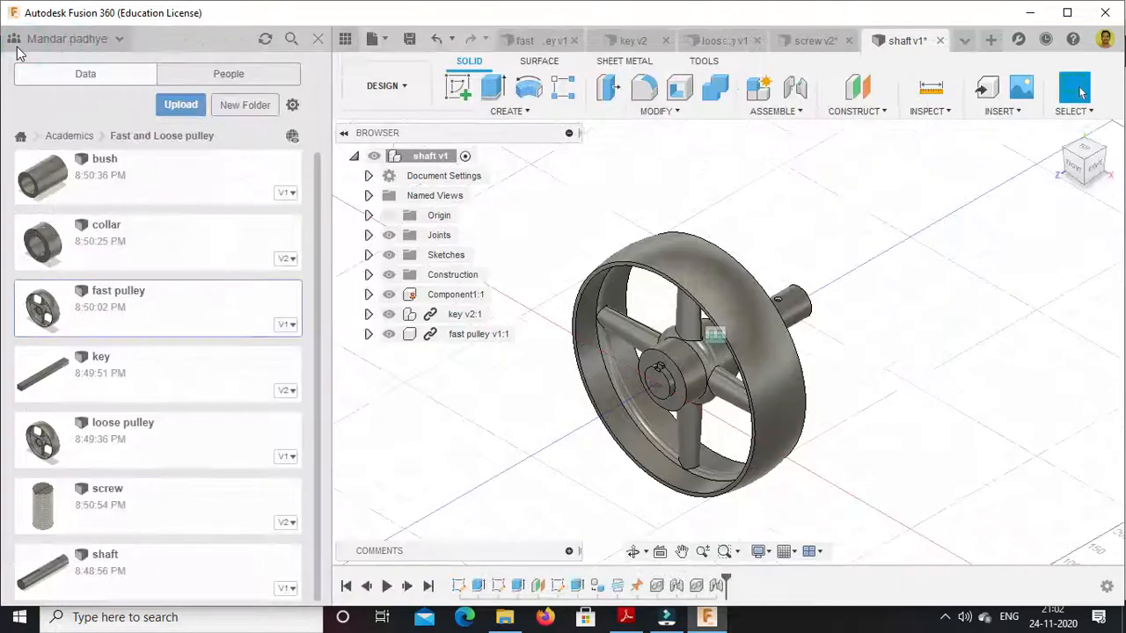
pyautogui.rightClick(110, 175)
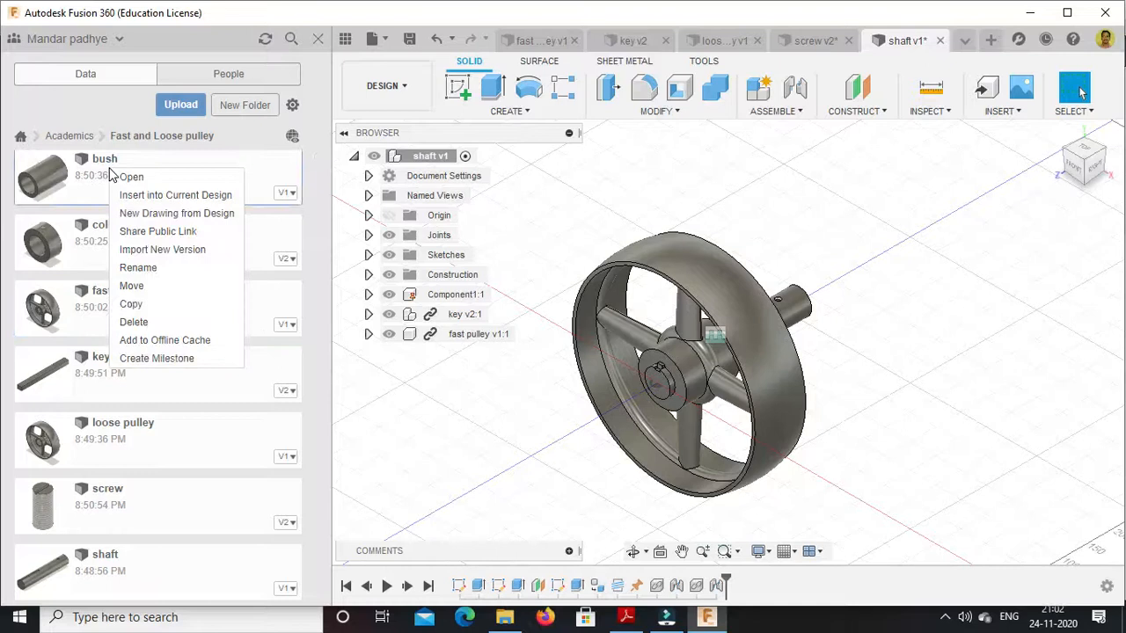
pyautogui.click(146, 196)
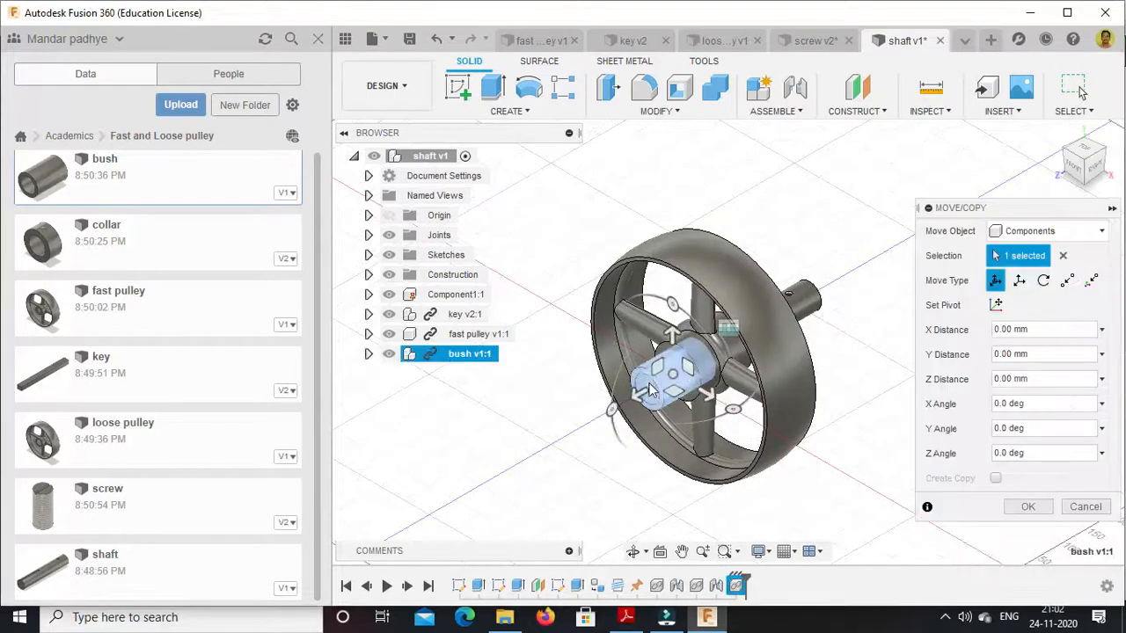
pyautogui.moveTo(703, 361); pyautogui.dragTo(874, 245)
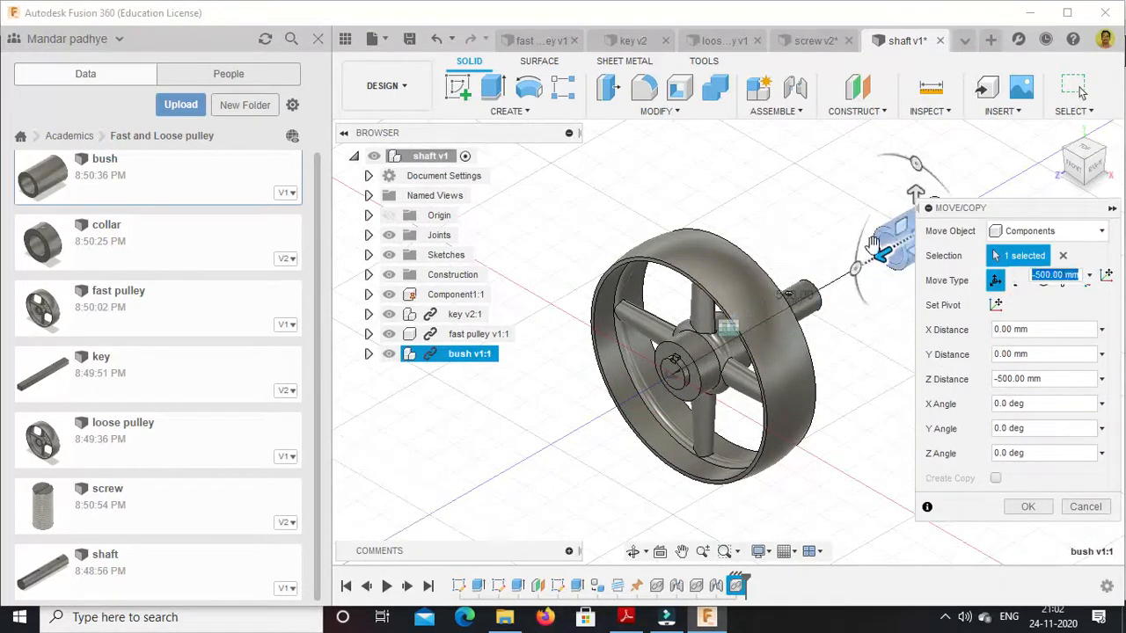
pyautogui.click(1026, 509)
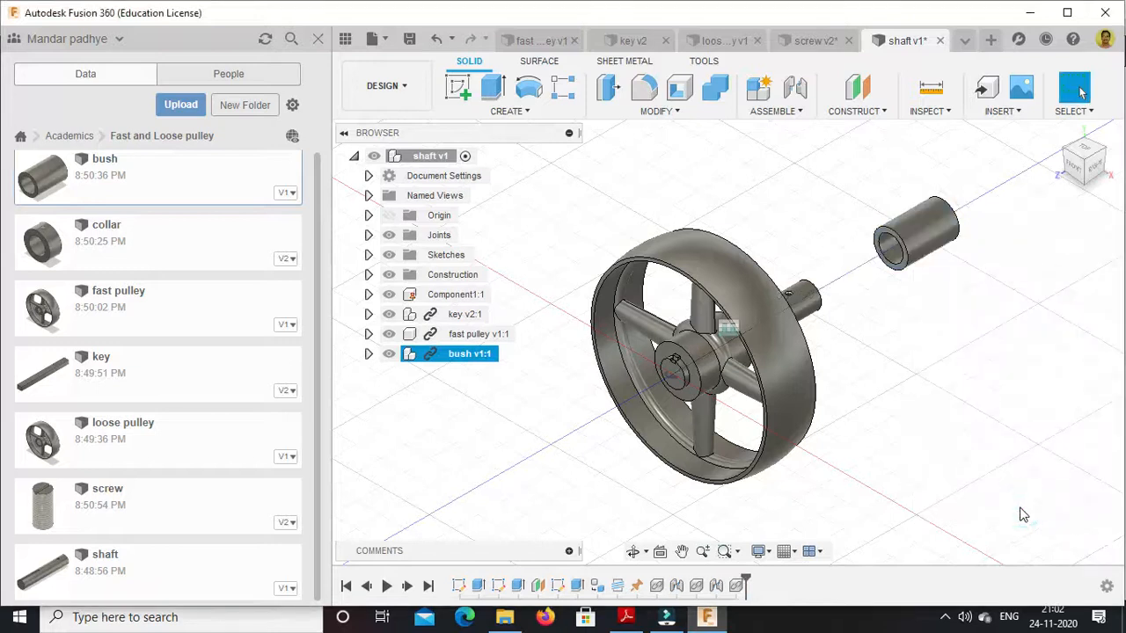
pyautogui.click(317, 41)
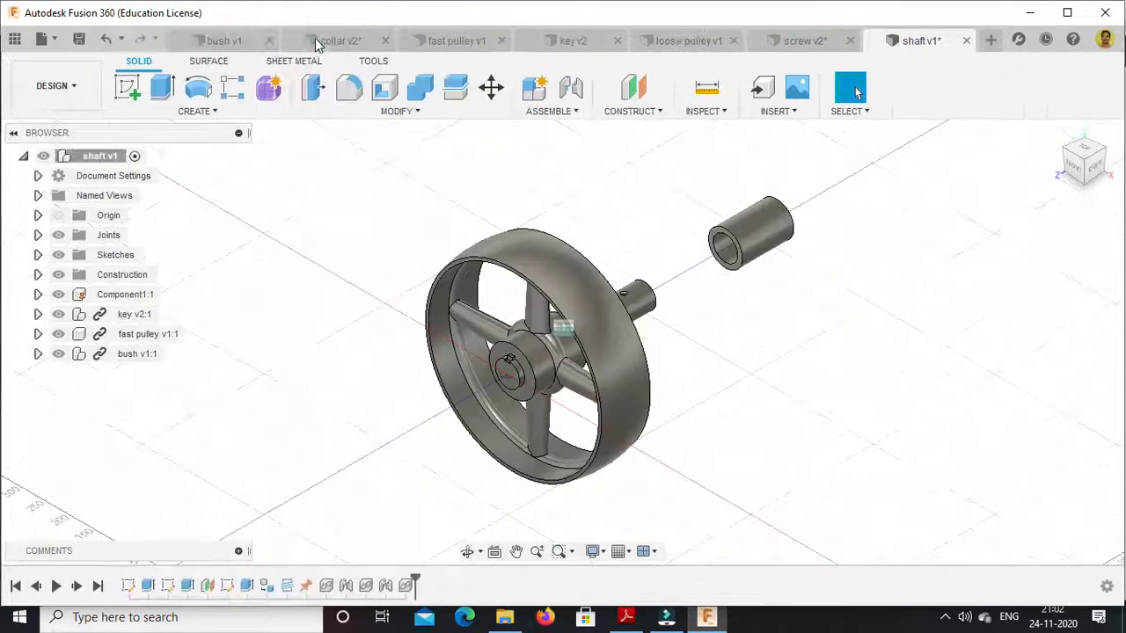
# Start a joint with the centre of the bush's bore at its pulley-facing end as the first snap point
pyautogui.click(1104, 148)
pyautogui.scroll(5, 684, 462)
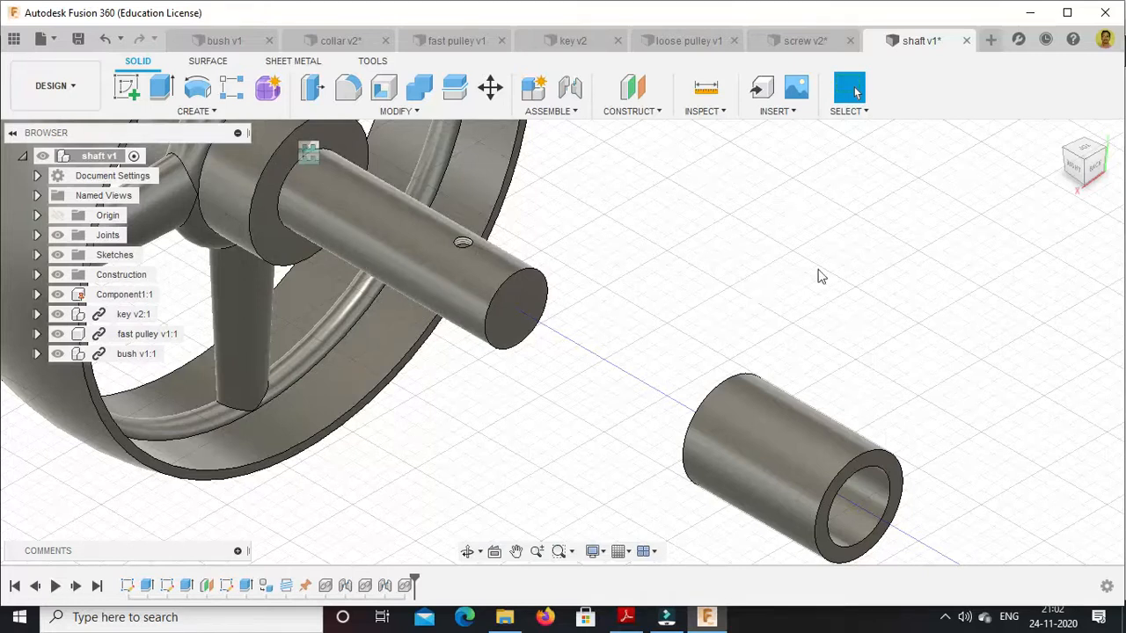
pyautogui.click(1056, 133)
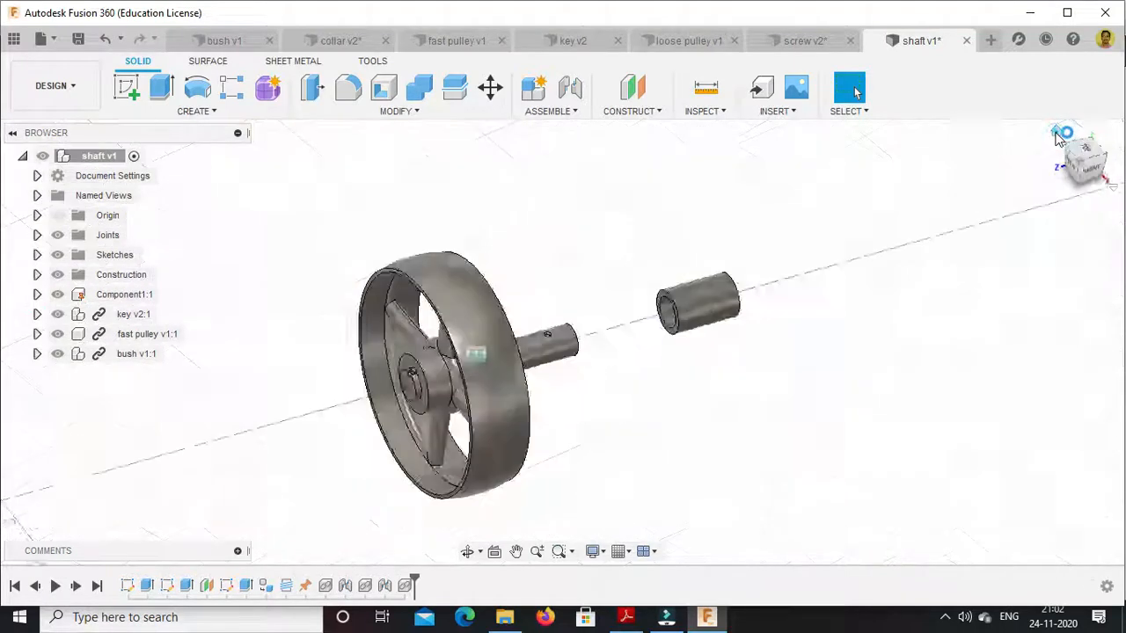
pyautogui.scroll(3, 618, 296)
pyautogui.scroll(3, 617, 296)
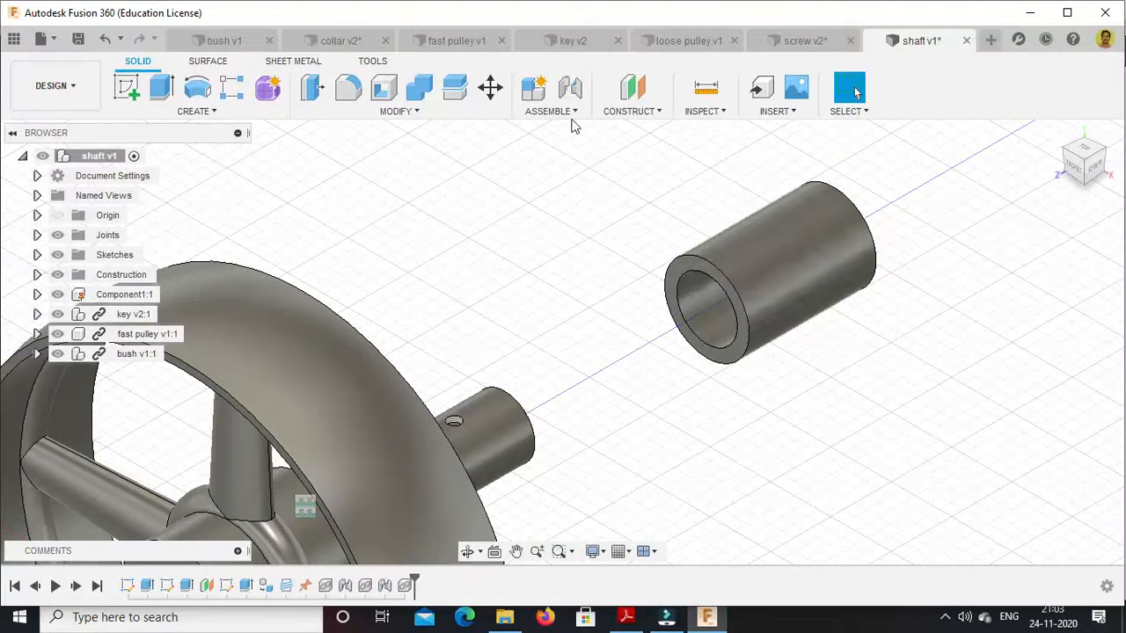
pyautogui.click(548, 111)
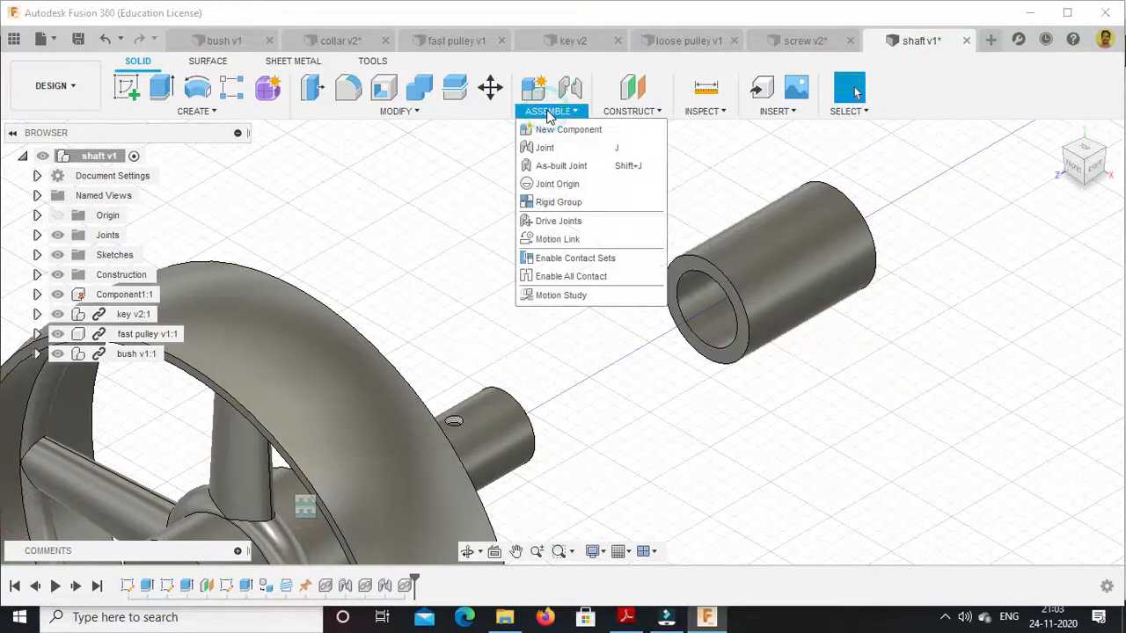
pyautogui.click(548, 153)
pyautogui.scroll(4, 665, 323)
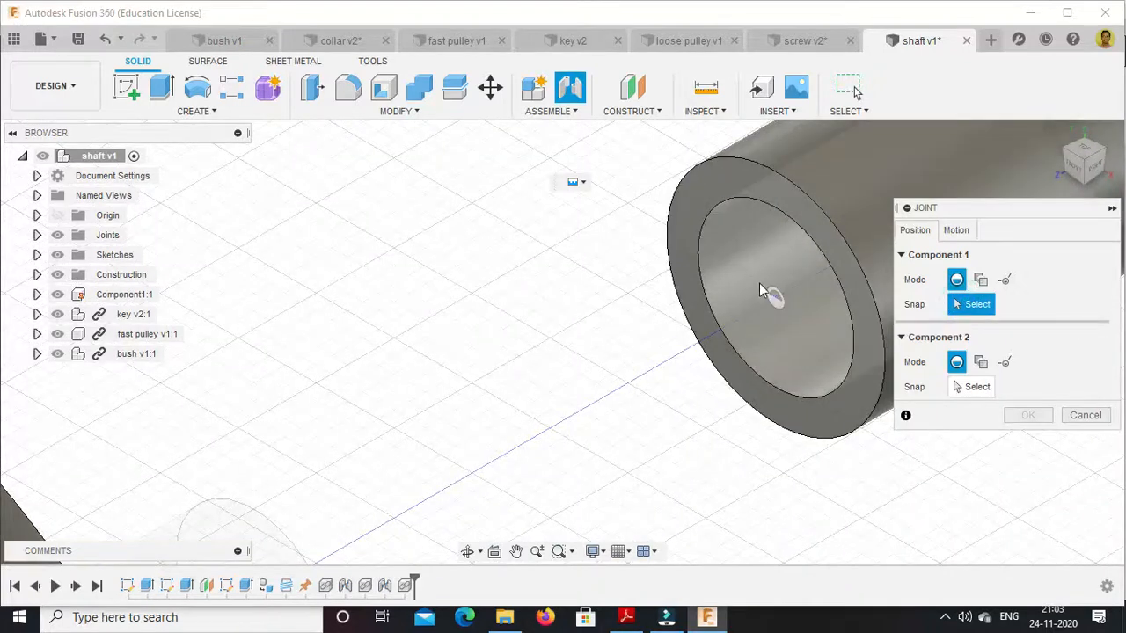
pyautogui.click(772, 301)
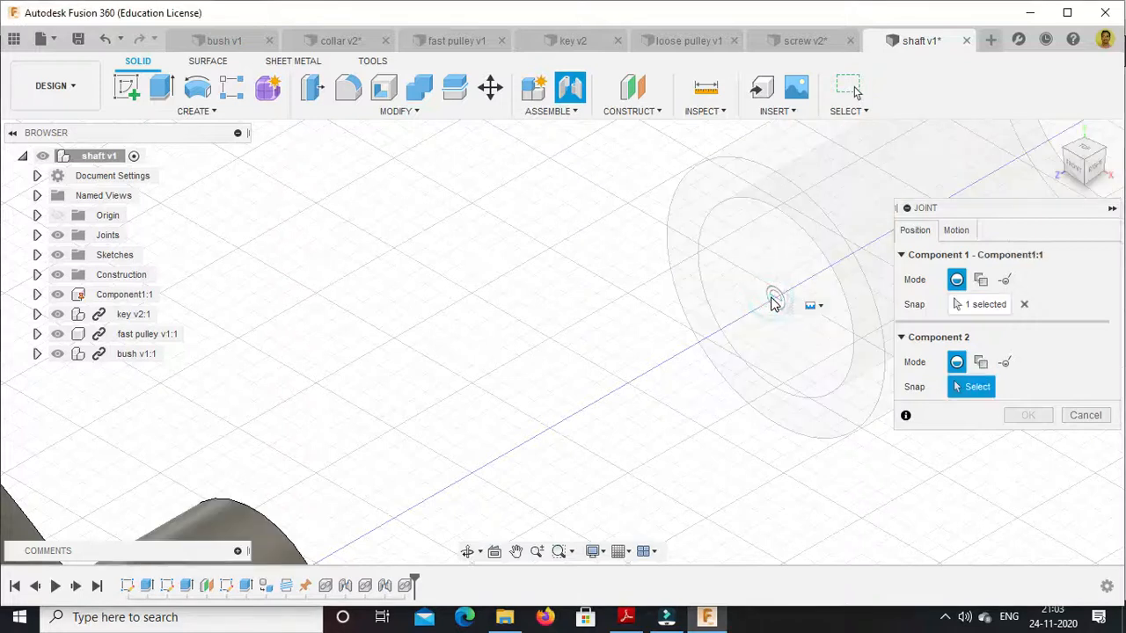
# Snap the bush joint's second point to the centre of the shaft's keyed end face
pyautogui.click(1058, 131)
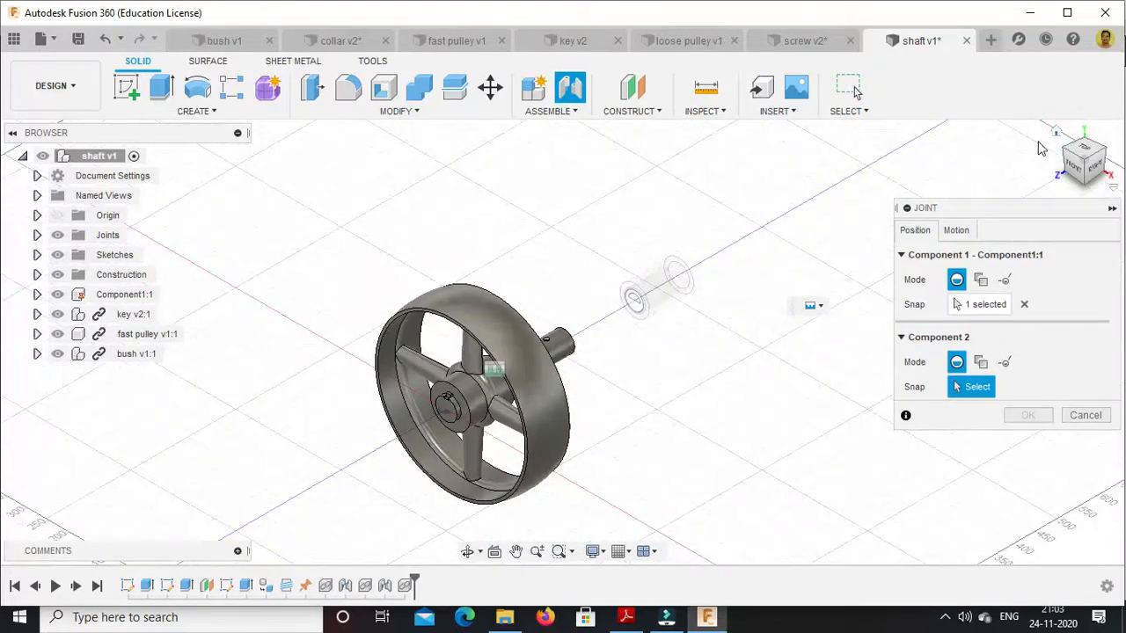
pyautogui.click(1104, 151)
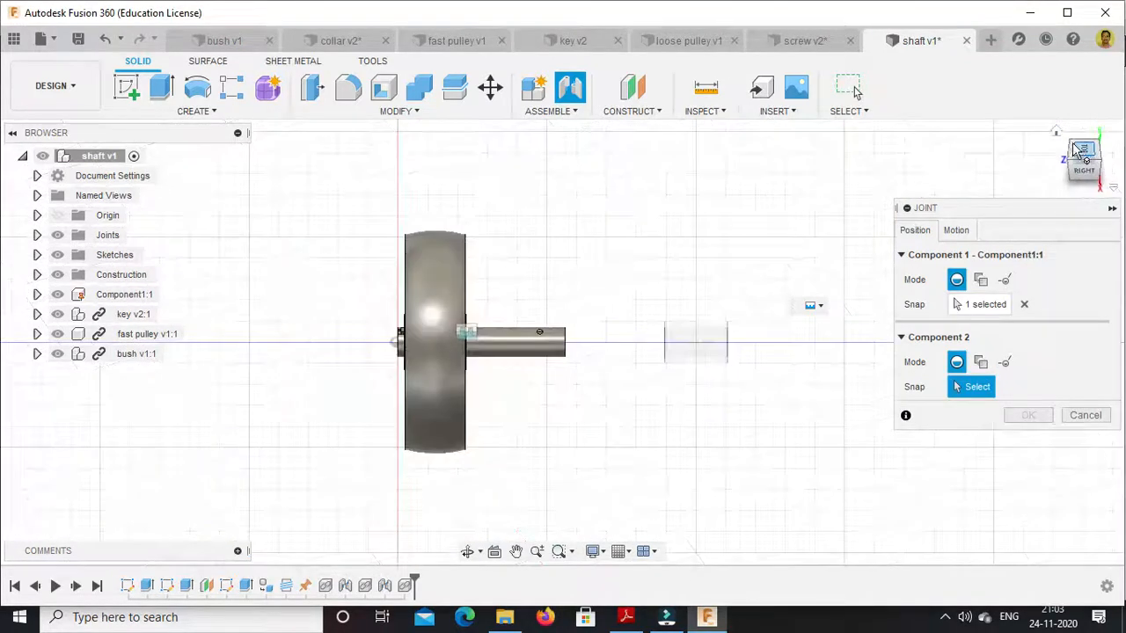
pyautogui.click(1060, 131)
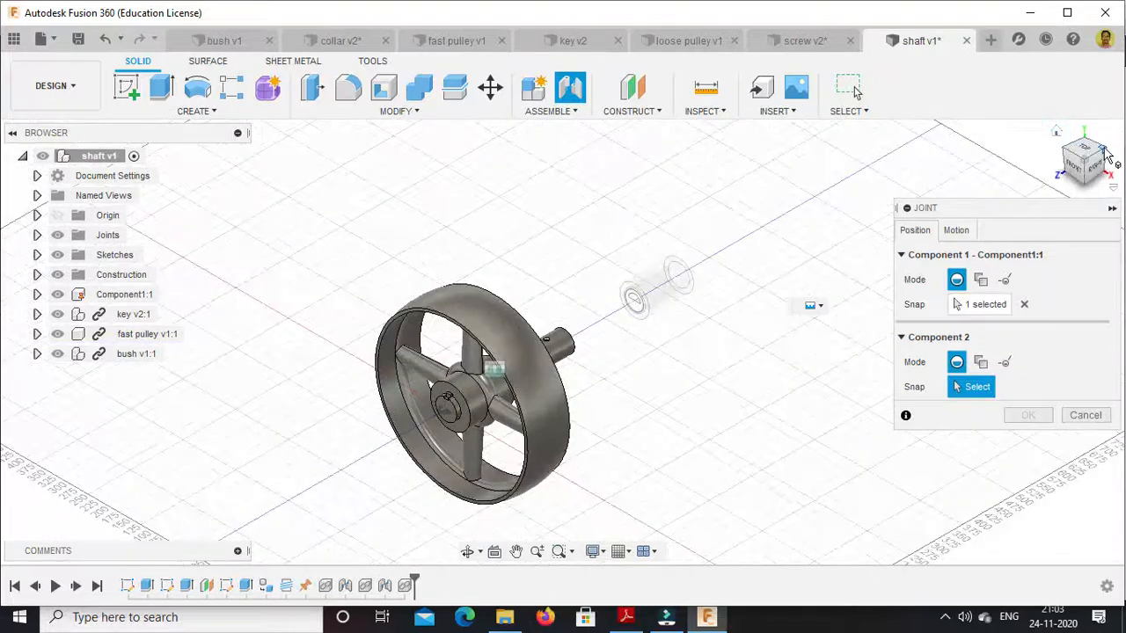
pyautogui.click(1102, 157)
pyautogui.scroll(5, 497, 321)
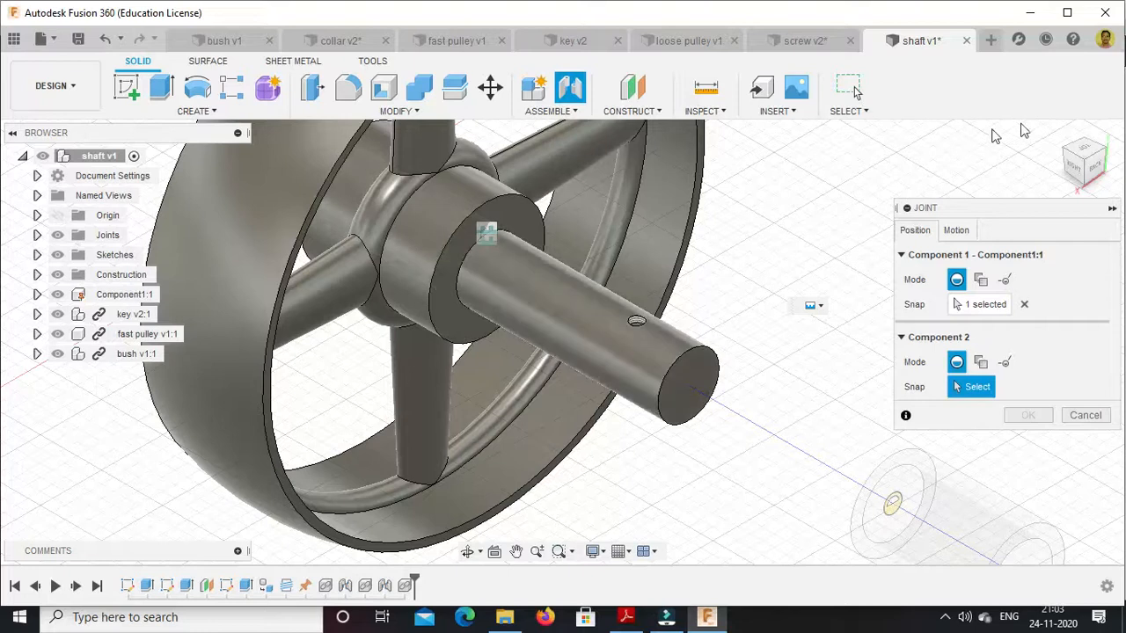
pyautogui.click(1059, 158)
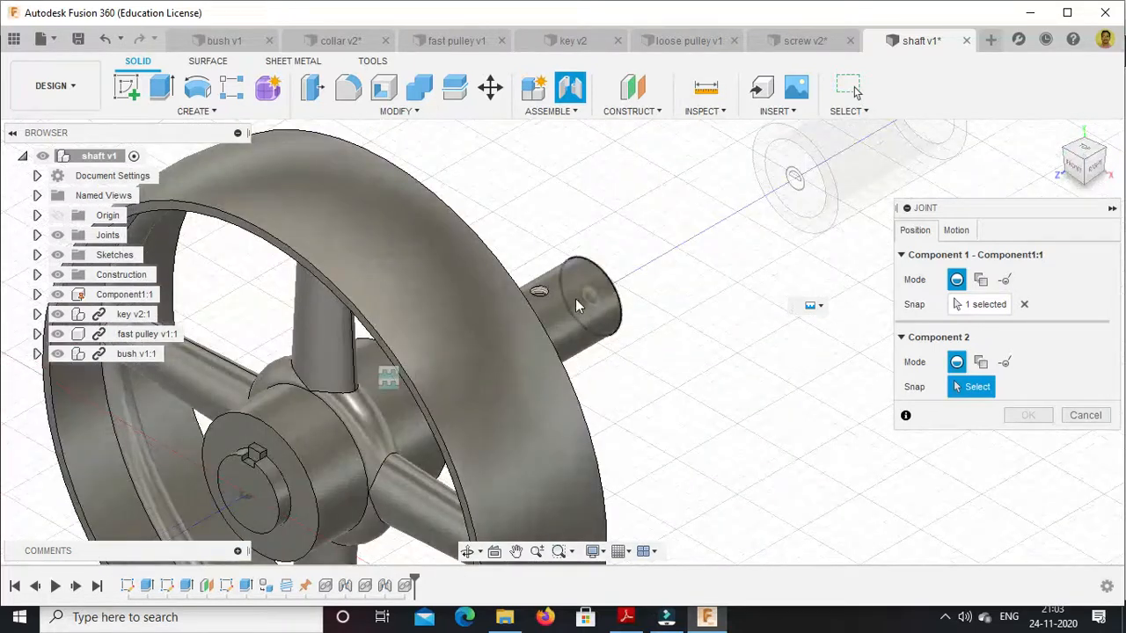
pyautogui.scroll(5, 346, 426)
pyautogui.scroll(1, 346, 426)
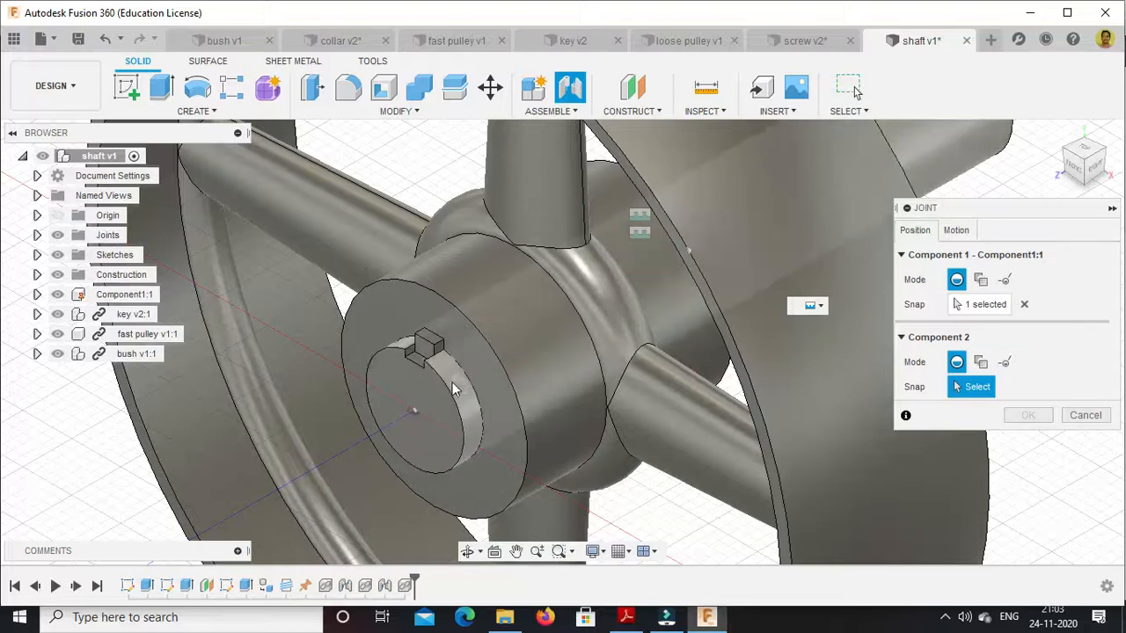
pyautogui.click(426, 409)
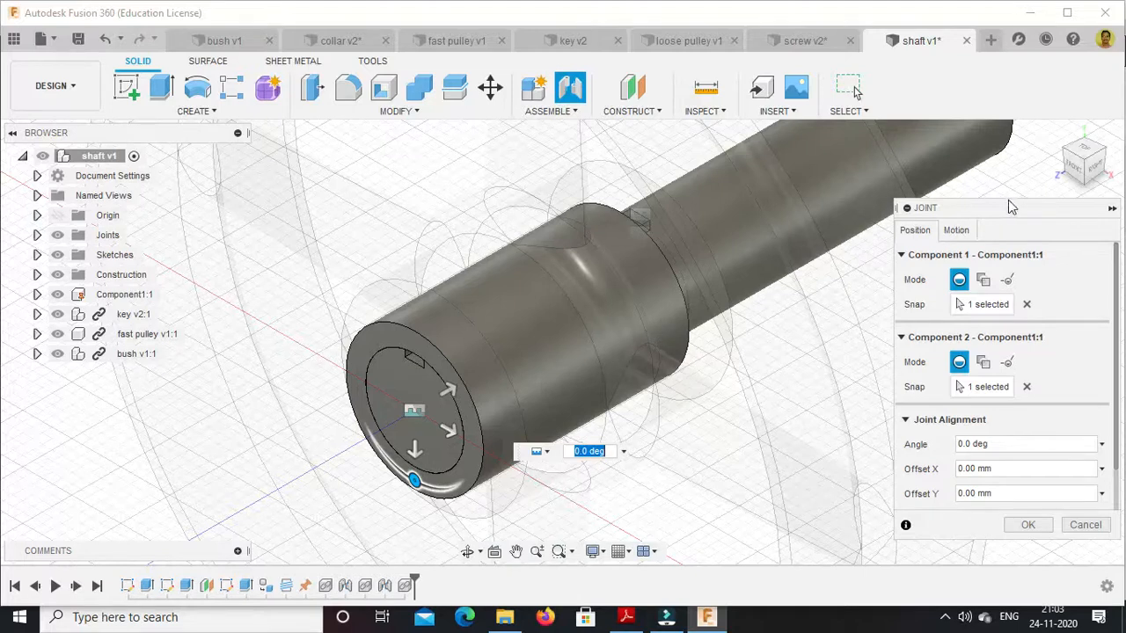
# Offset the bush 115 mm in Z along the shaft, onto the free-end side of the fast pulley hub
pyautogui.click(1096, 169)
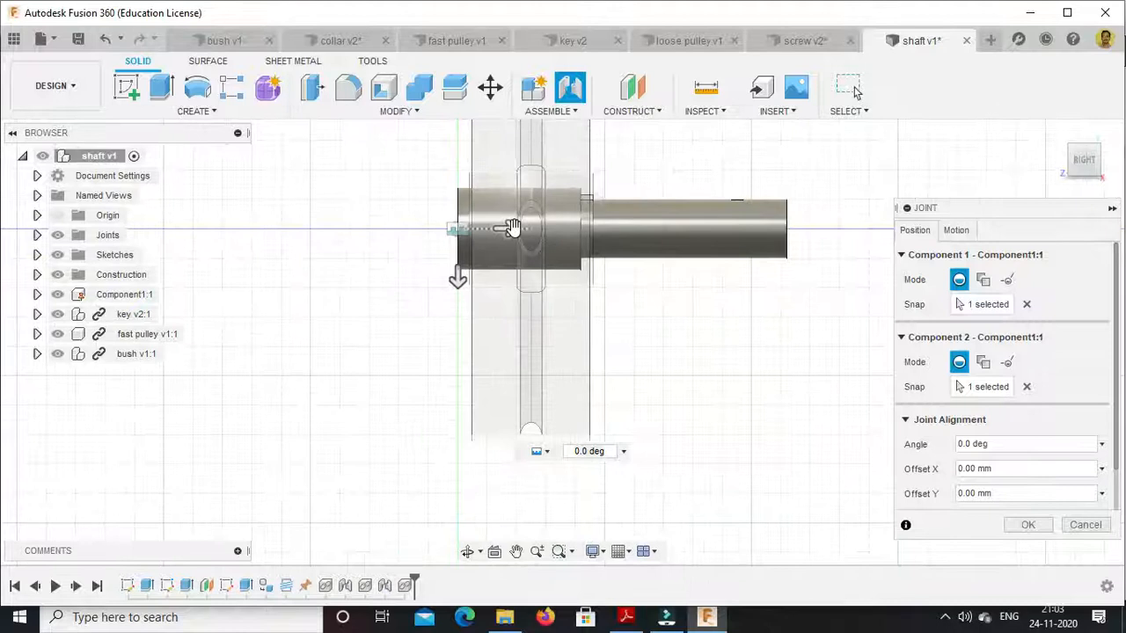
pyautogui.moveTo(513, 228); pyautogui.dragTo(664, 231)
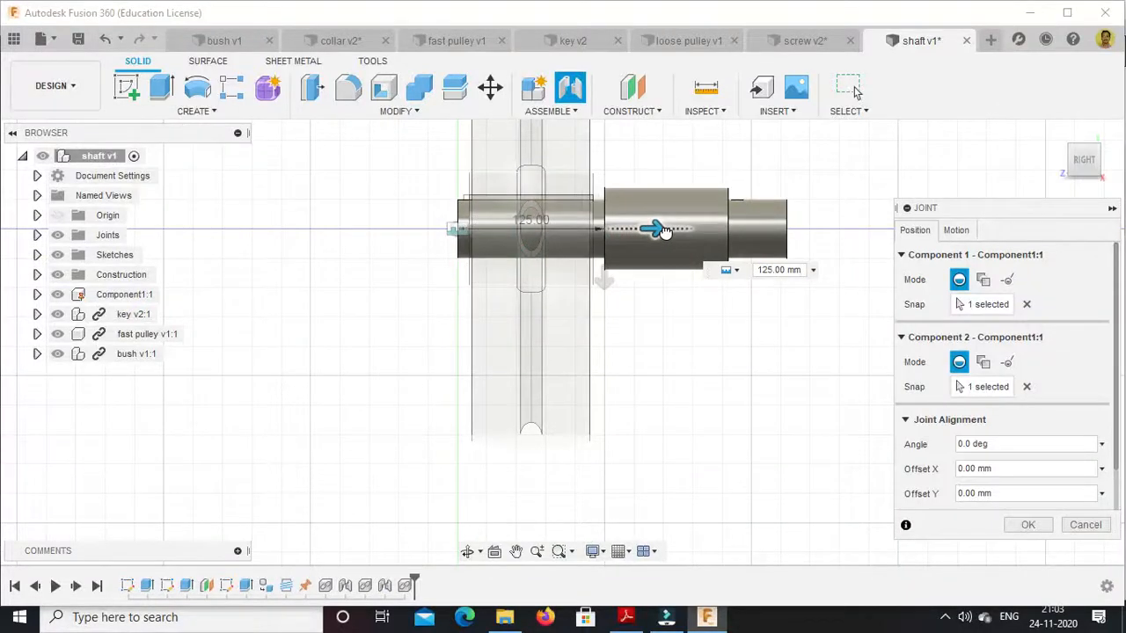
pyautogui.scroll(6, 609, 205)
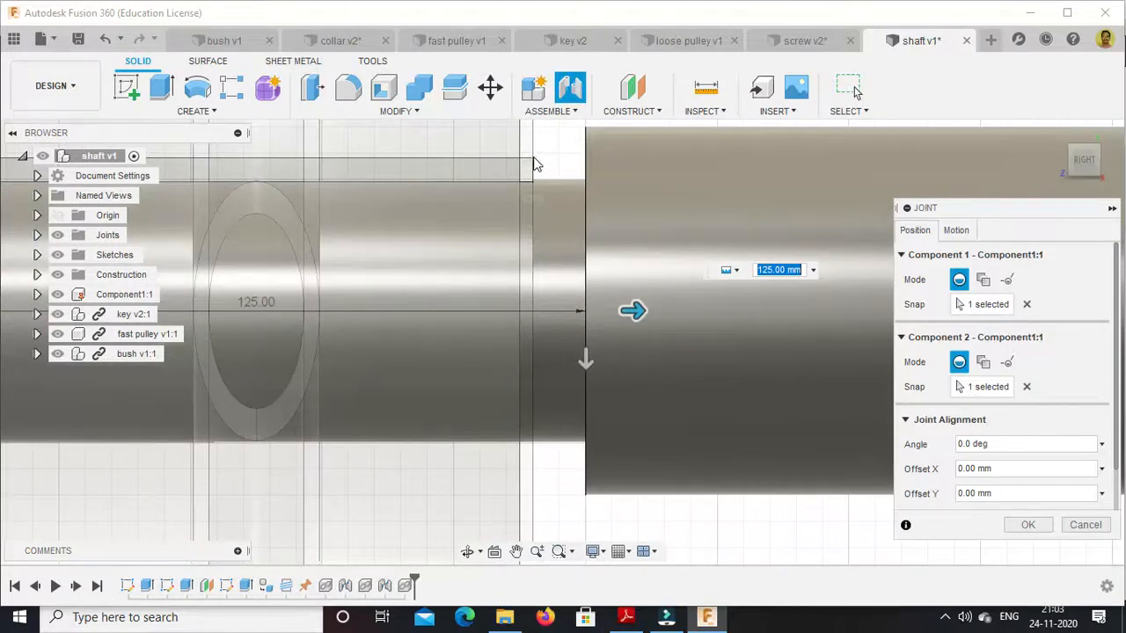
pyautogui.scroll(-3, 652, 277)
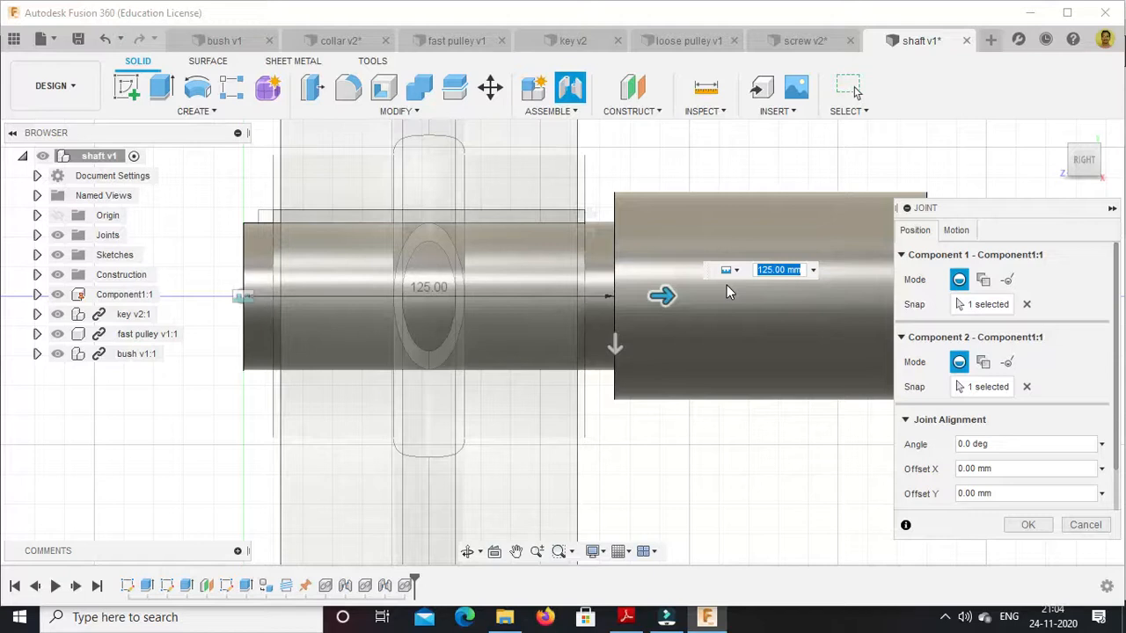
pyautogui.click(780, 272)
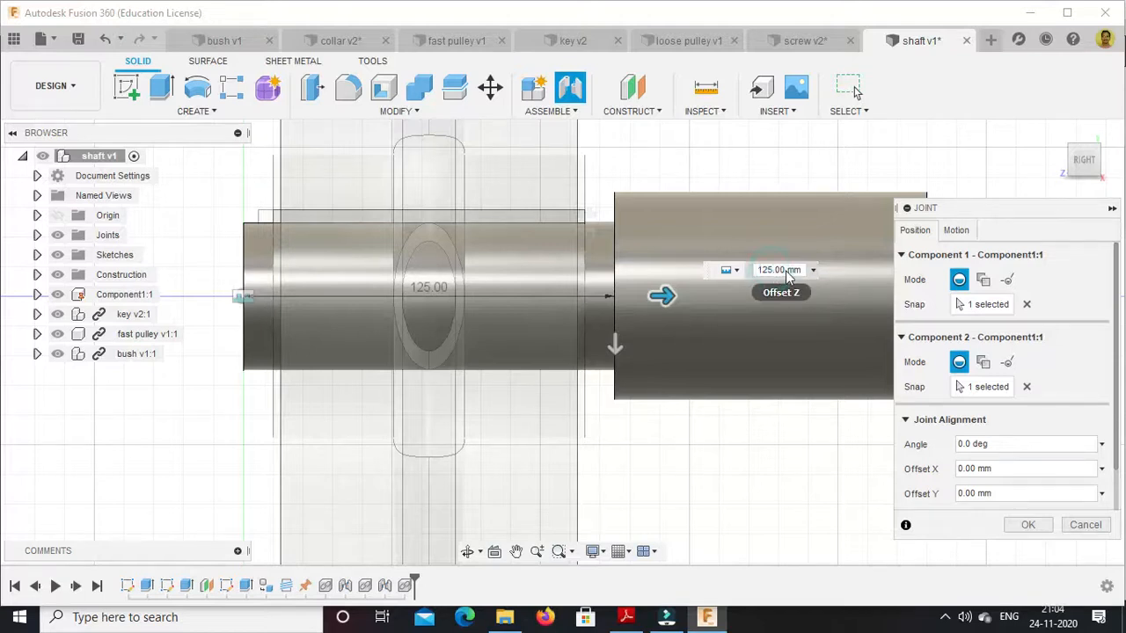
pyautogui.press('BackSpace')
pyautogui.press('BackSpace')
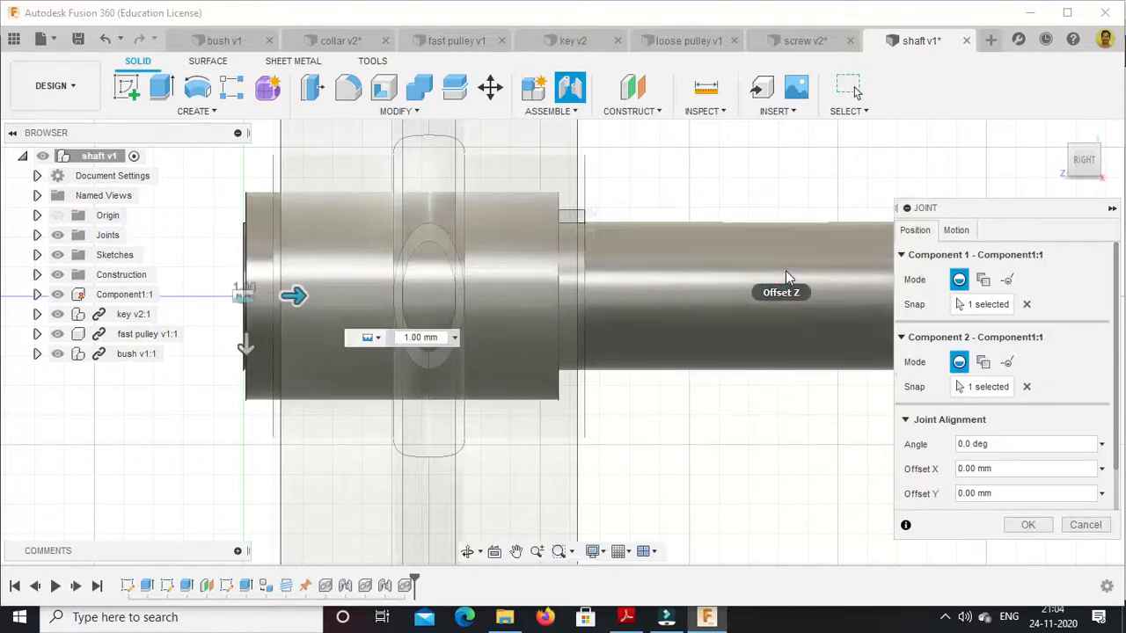
pyautogui.write('15')
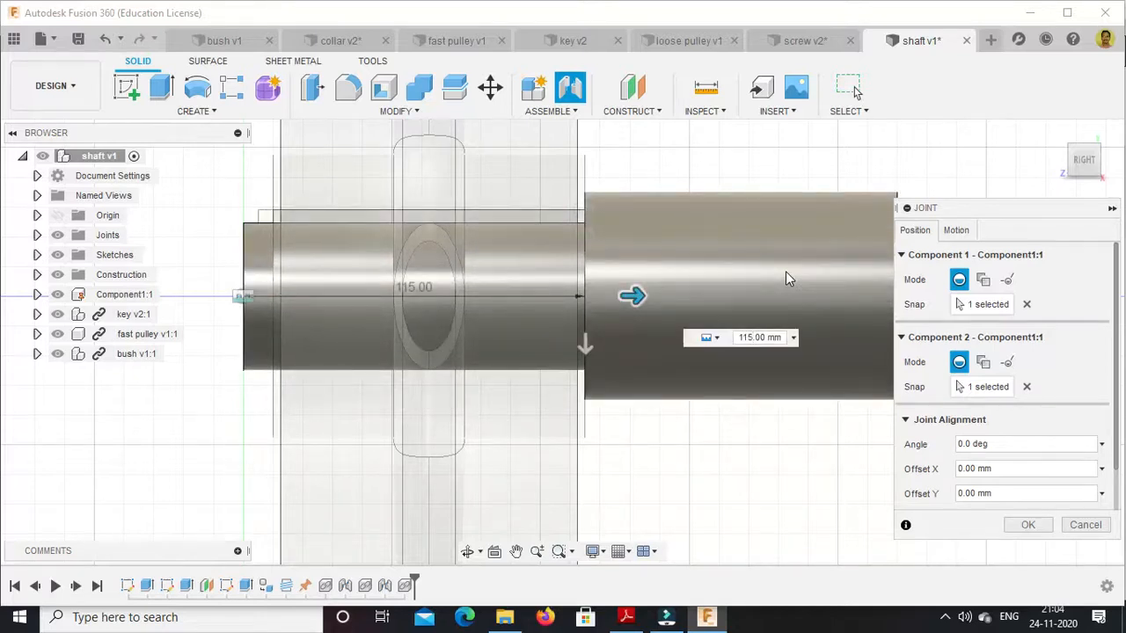
# Check the bush end against the fast pulley hub in wireframe style and accept the joint
pyautogui.click(594, 552)
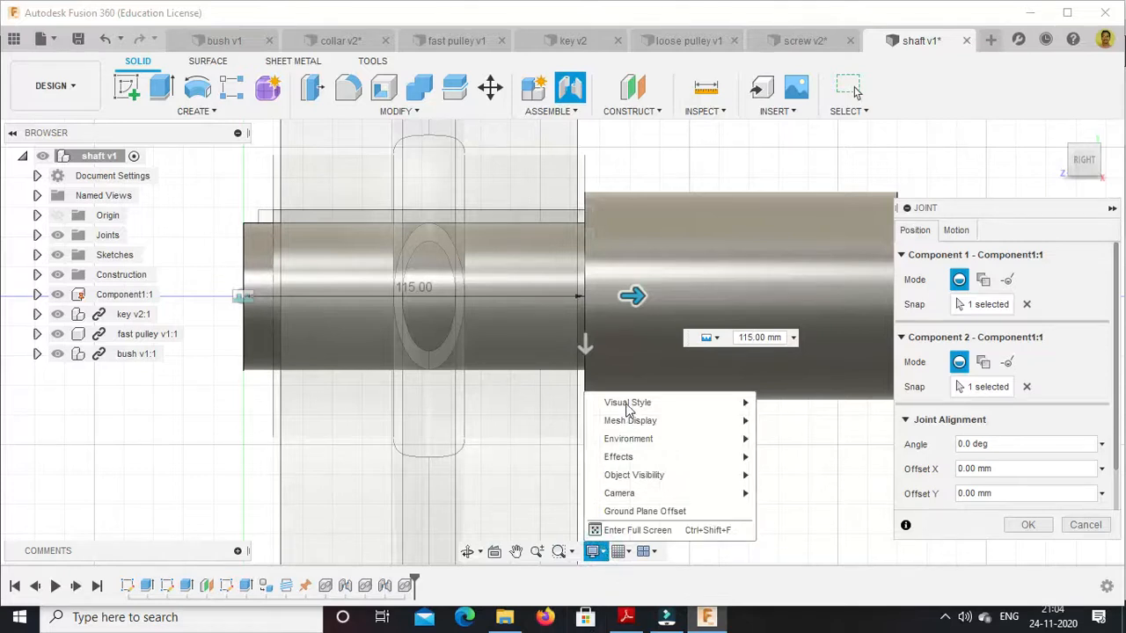
pyautogui.moveTo(627, 410)
pyautogui.click(779, 455)
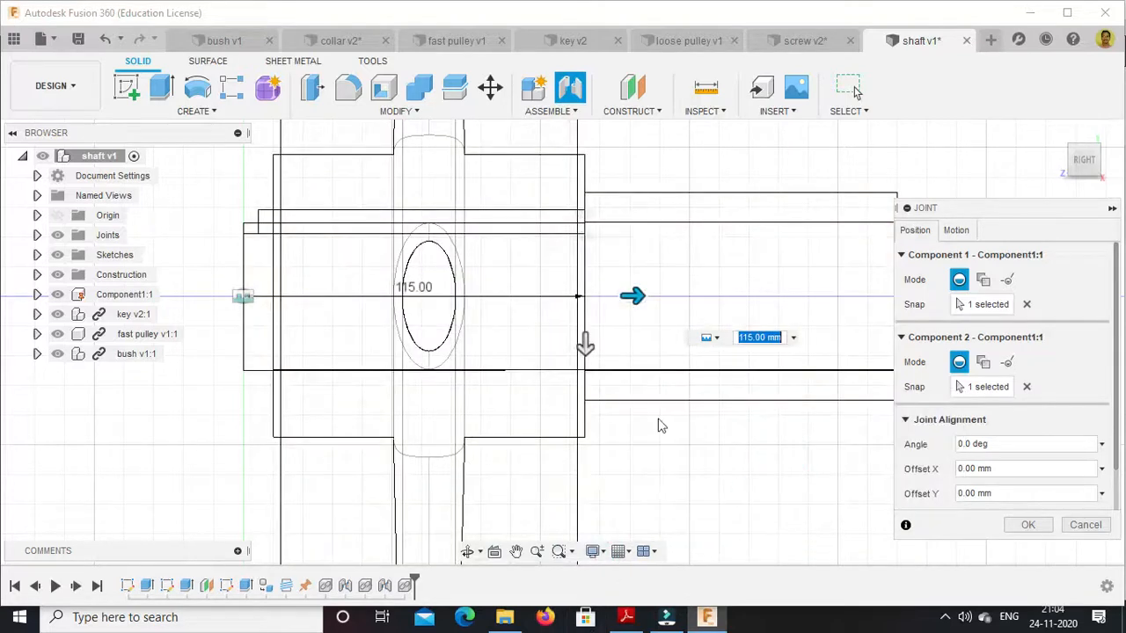
pyautogui.scroll(4, 591, 220)
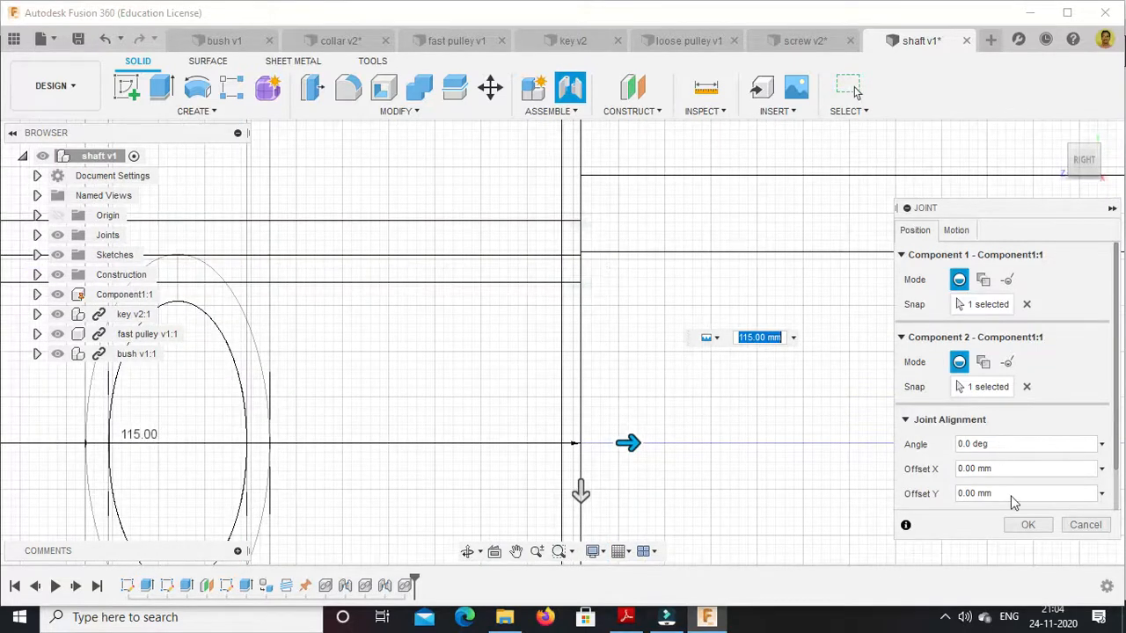
pyautogui.click(1041, 531)
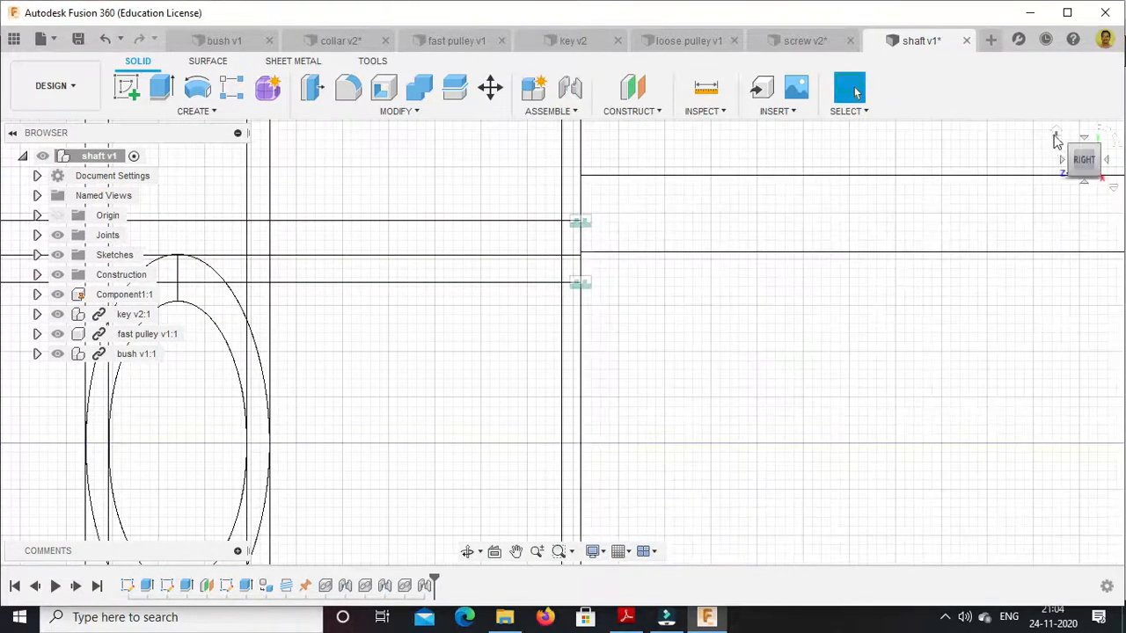
# Restore the shaded visual style with visible edges and inspect the jointed bush from the right side
pyautogui.click(1055, 132)
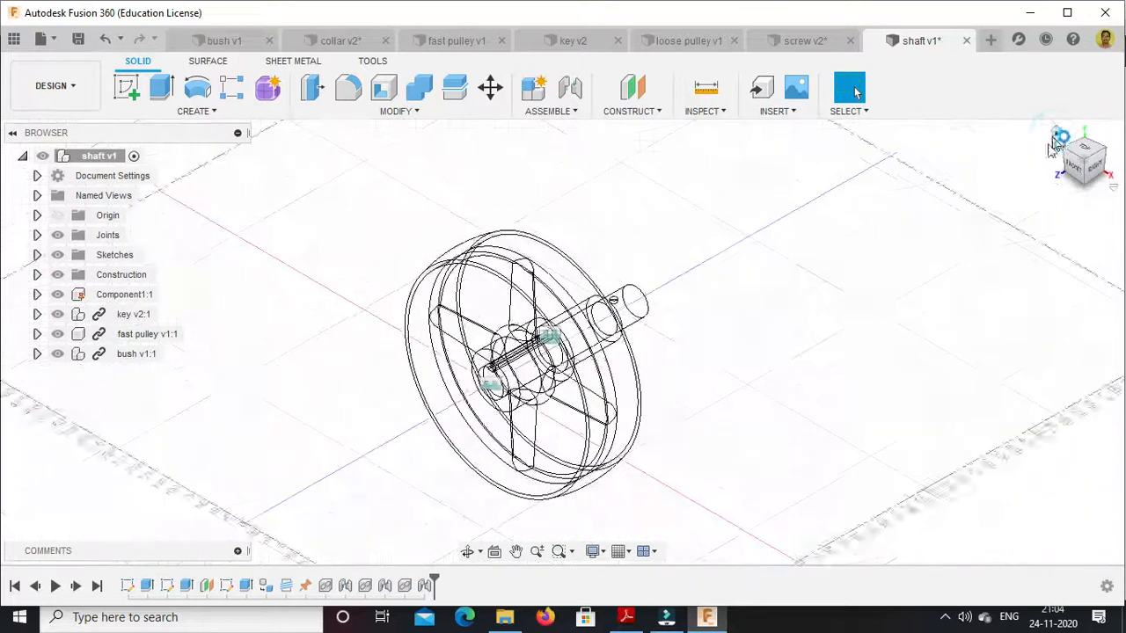
pyautogui.click(597, 553)
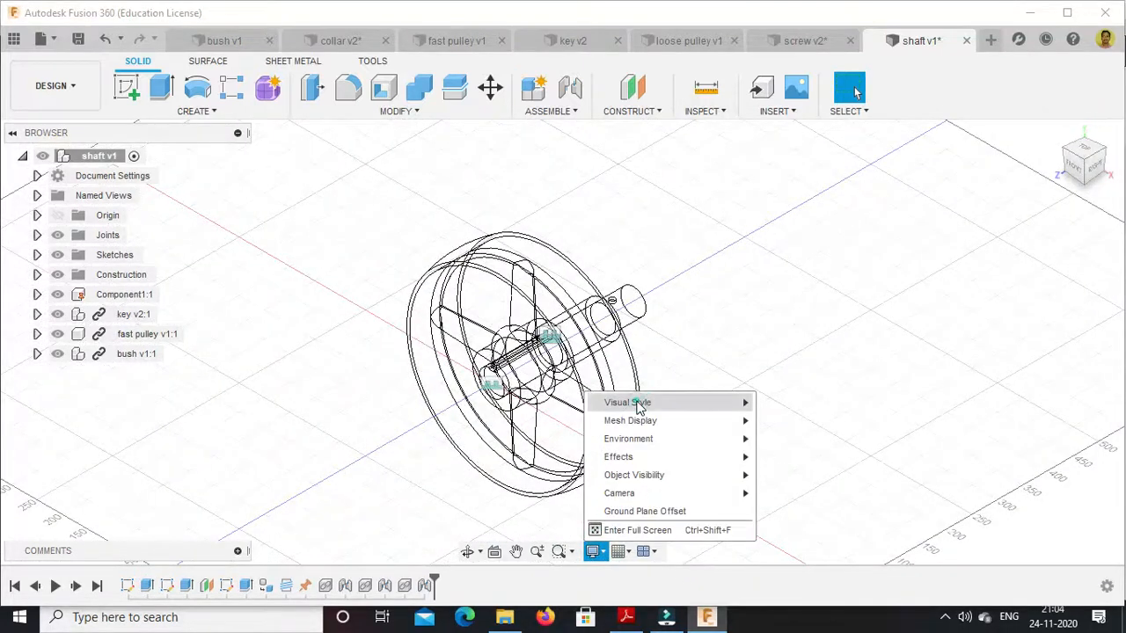
pyautogui.moveTo(800, 404)
pyautogui.click(818, 438)
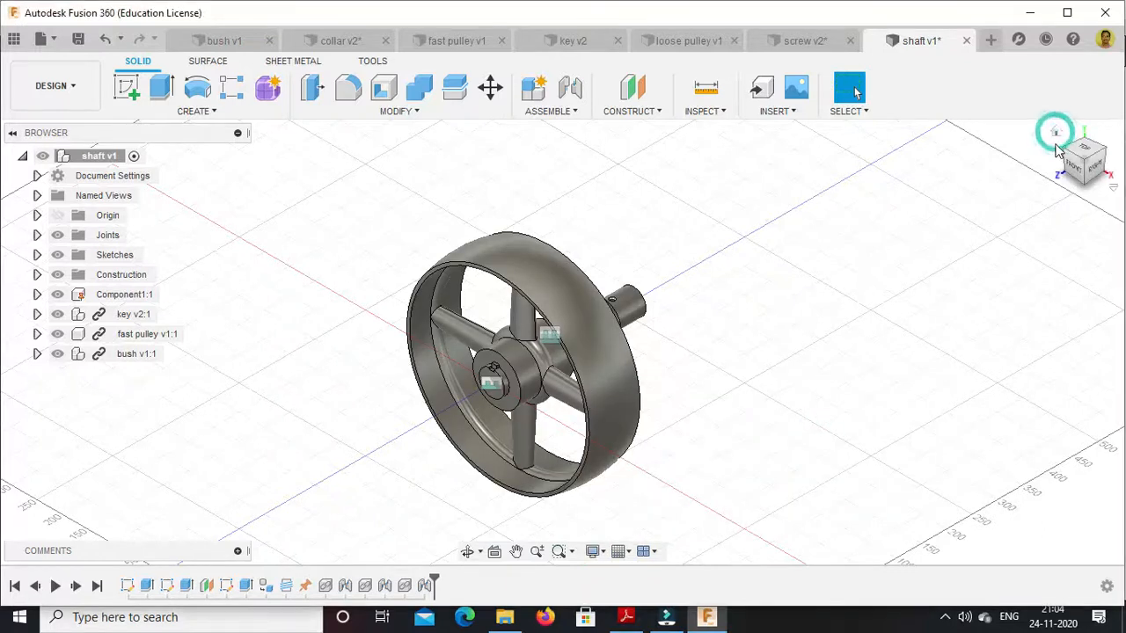
pyautogui.click(1073, 165)
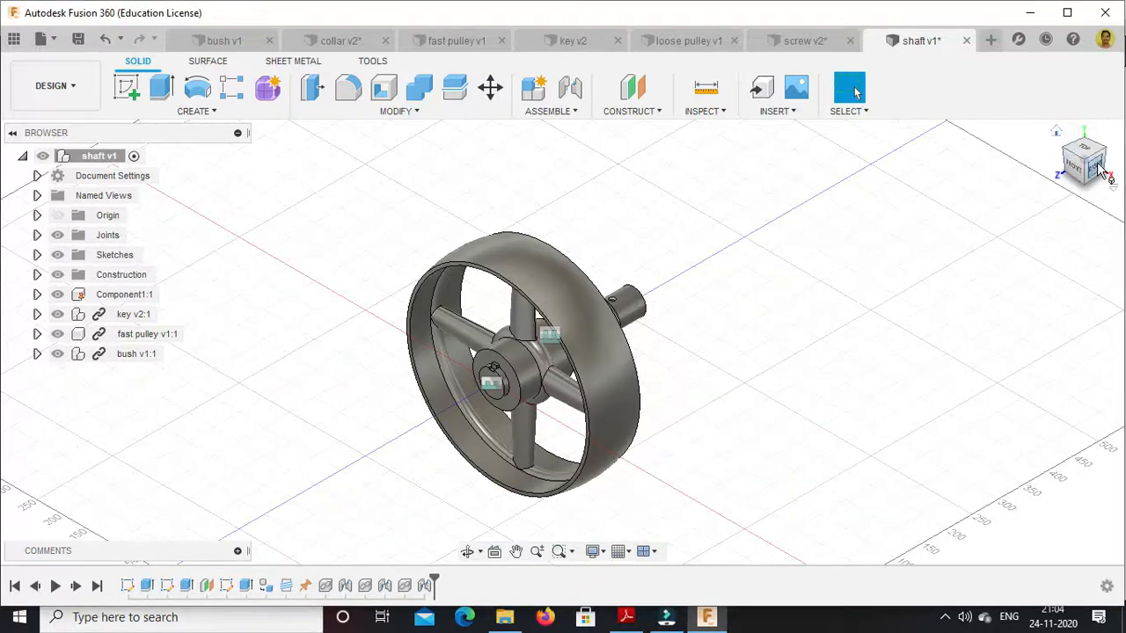
pyautogui.scroll(8, 545, 325)
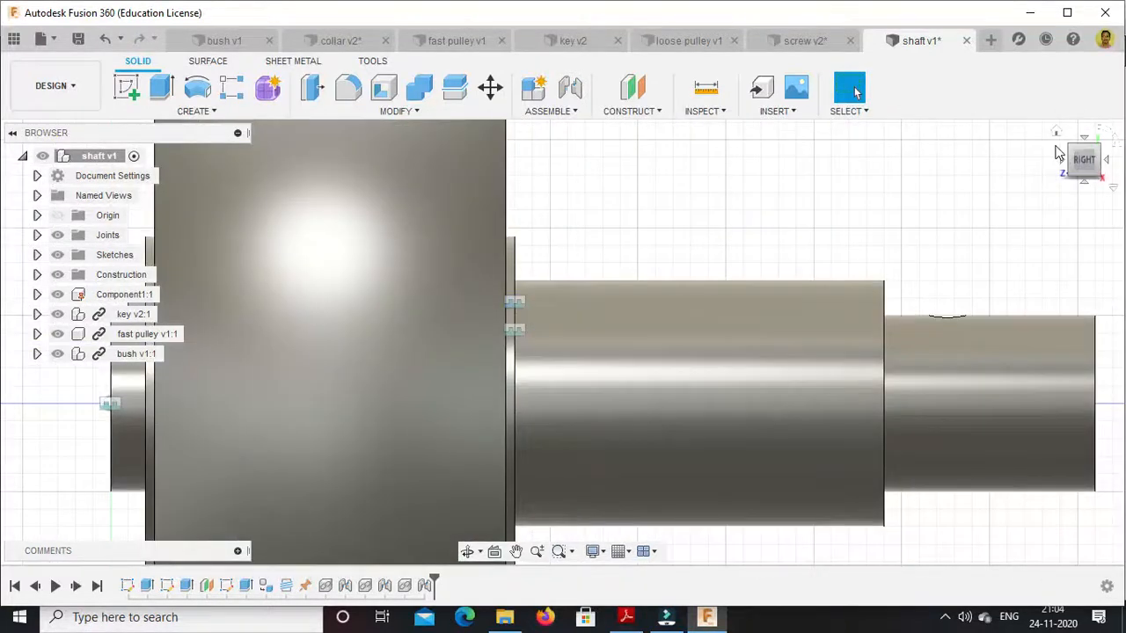
# Insert the loose pulley from the Fast and Loose pulley project folder into the shaft design, moved along Z beyond the shaft's free end
pyautogui.click(14, 40)
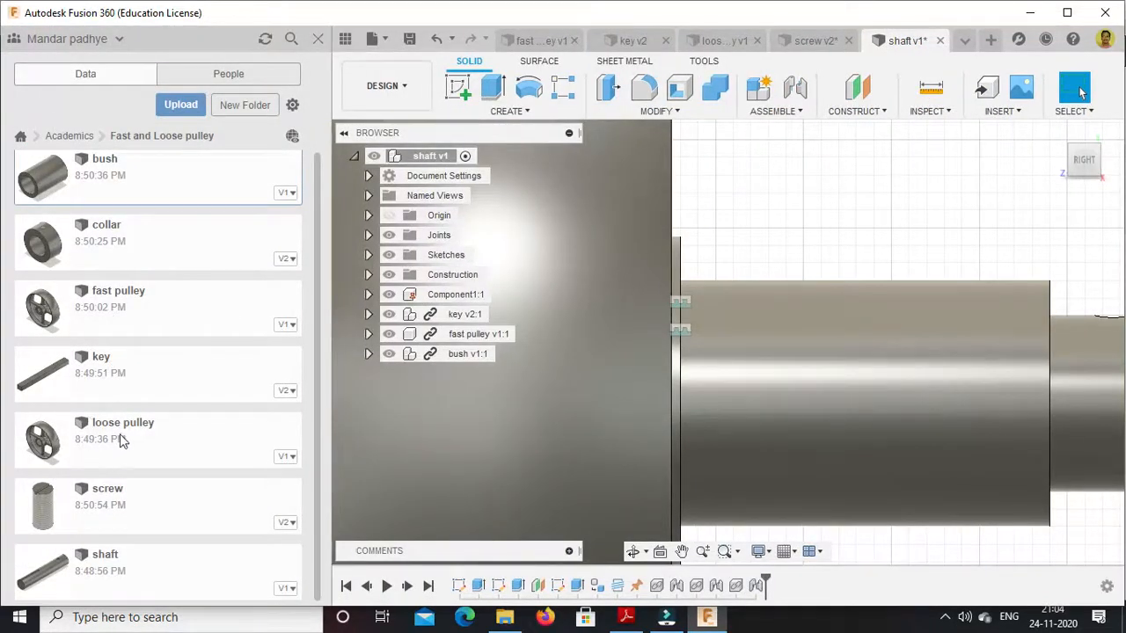
pyautogui.rightClick(148, 433)
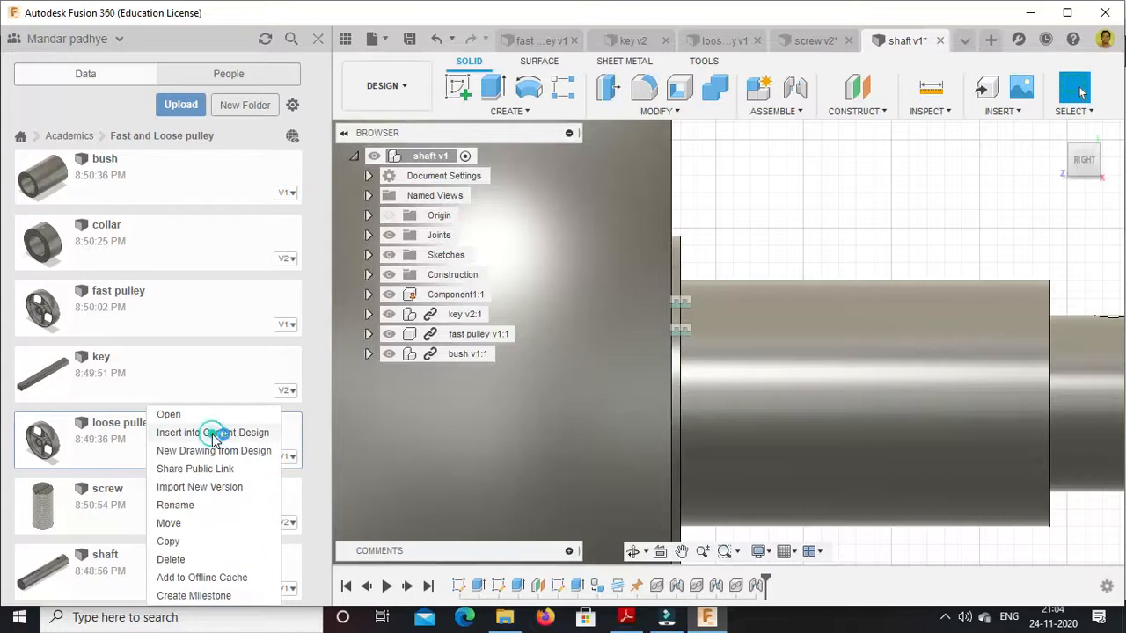
pyautogui.click(213, 433)
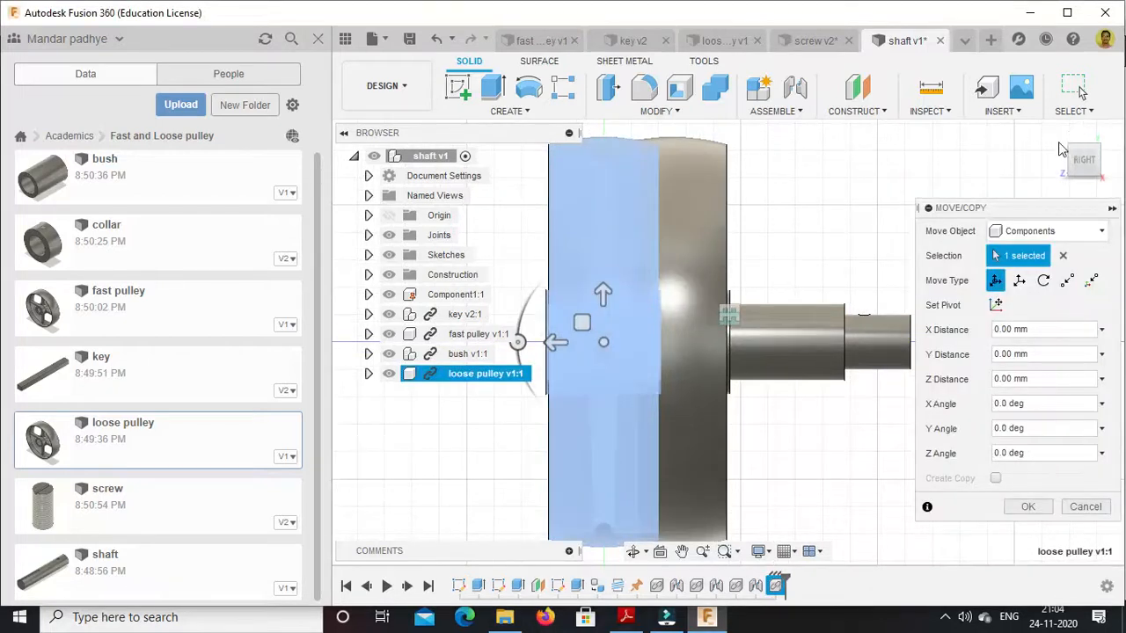
pyautogui.click(1059, 145)
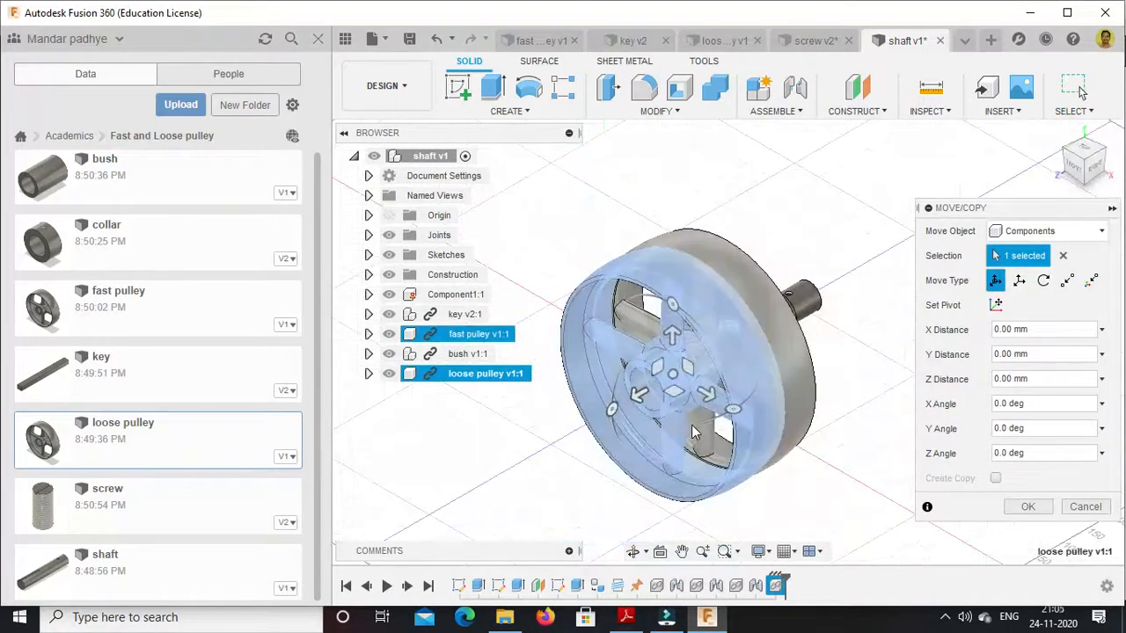
pyautogui.moveTo(640, 395); pyautogui.dragTo(869, 249)
pyautogui.click(1031, 507)
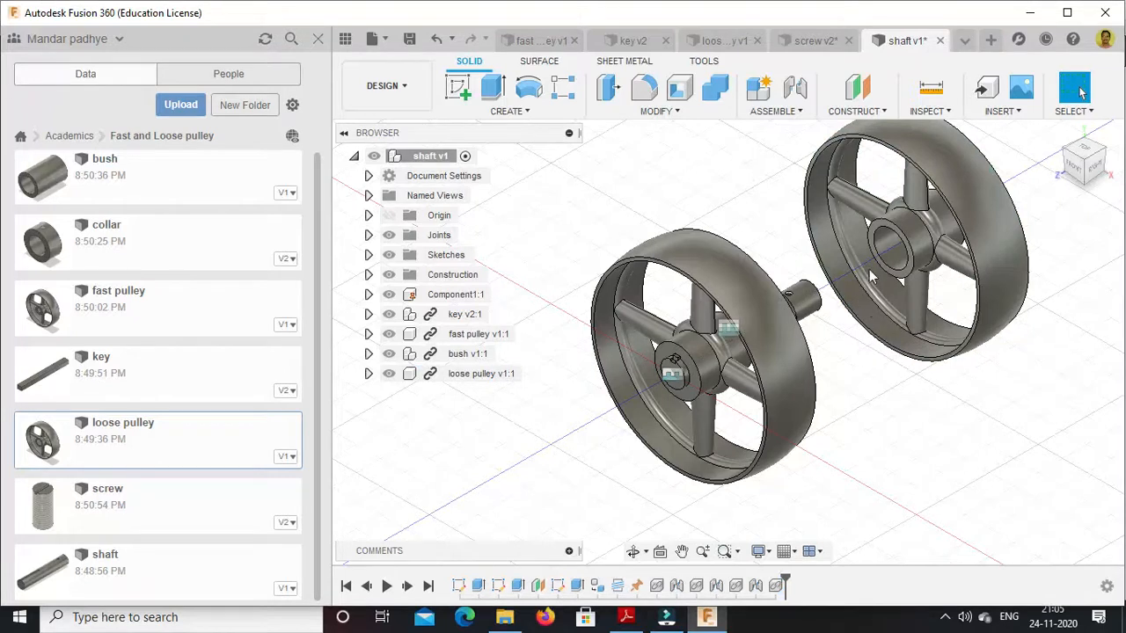
pyautogui.scroll(5, 895, 252)
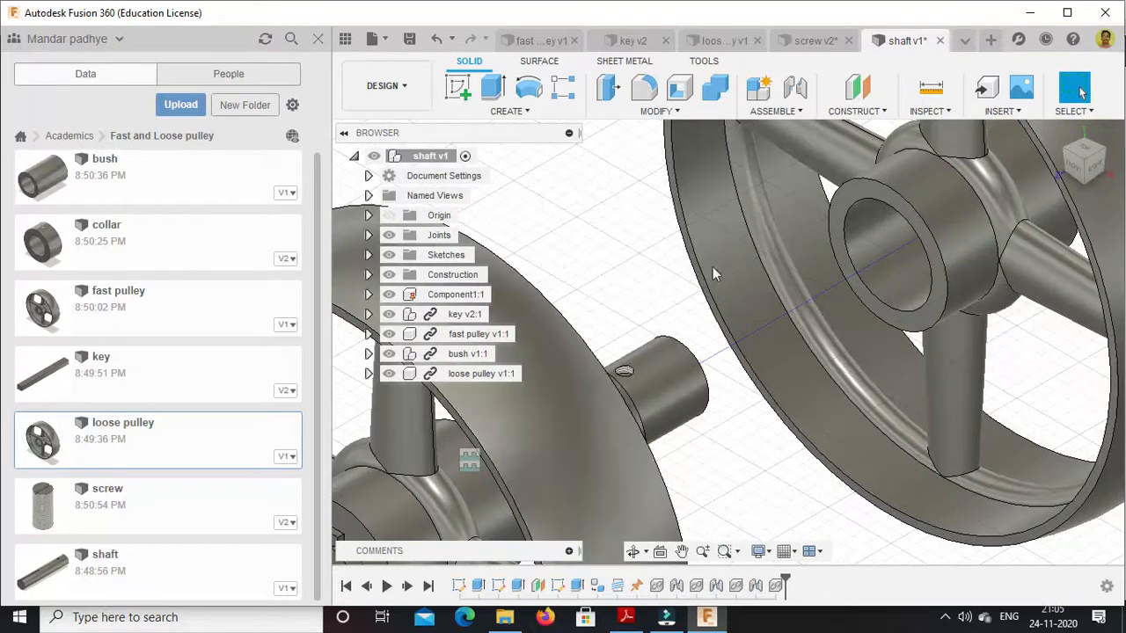
pyautogui.click(776, 111)
pyautogui.click(770, 148)
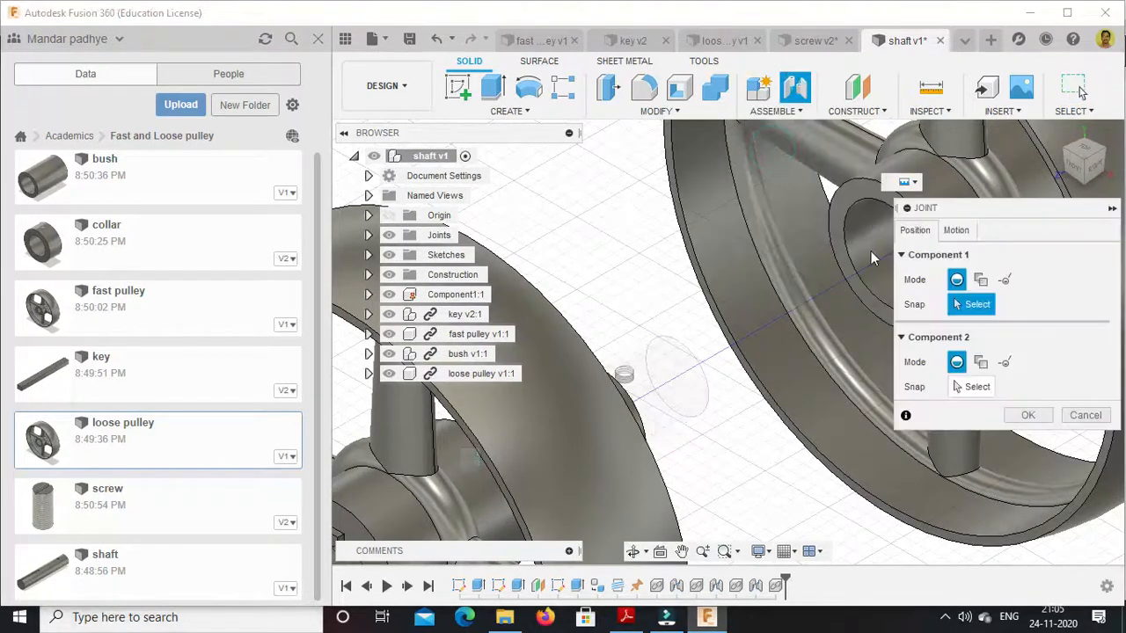
pyautogui.moveTo(1003, 210); pyautogui.dragTo(516, 259)
pyautogui.scroll(3, 884, 232)
pyautogui.scroll(2, 875, 240)
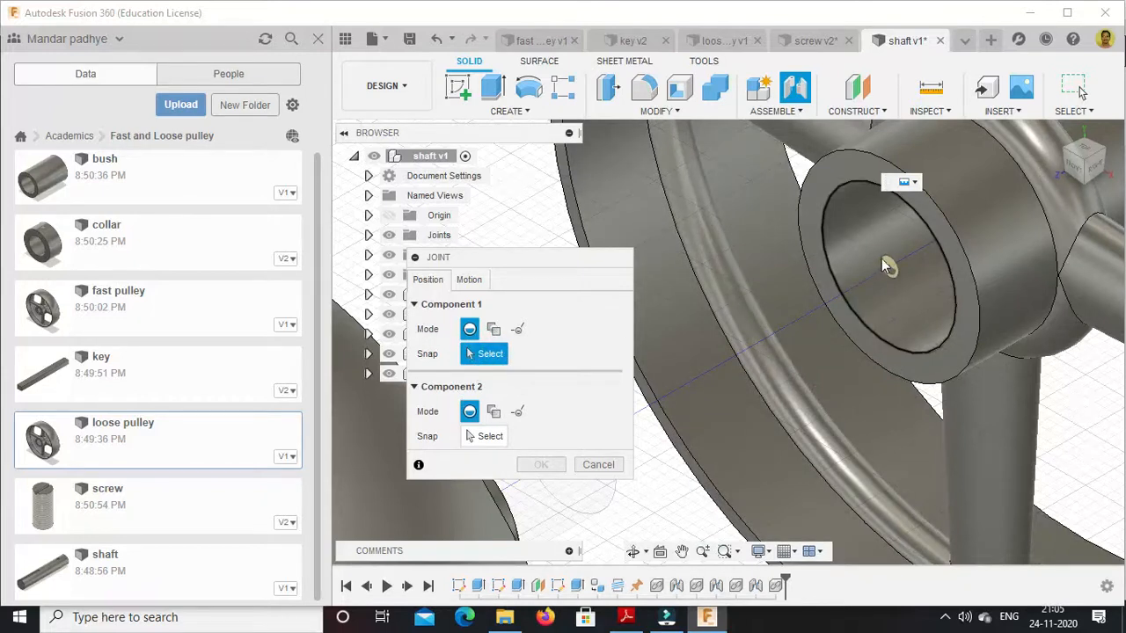
pyautogui.scroll(5, 873, 256)
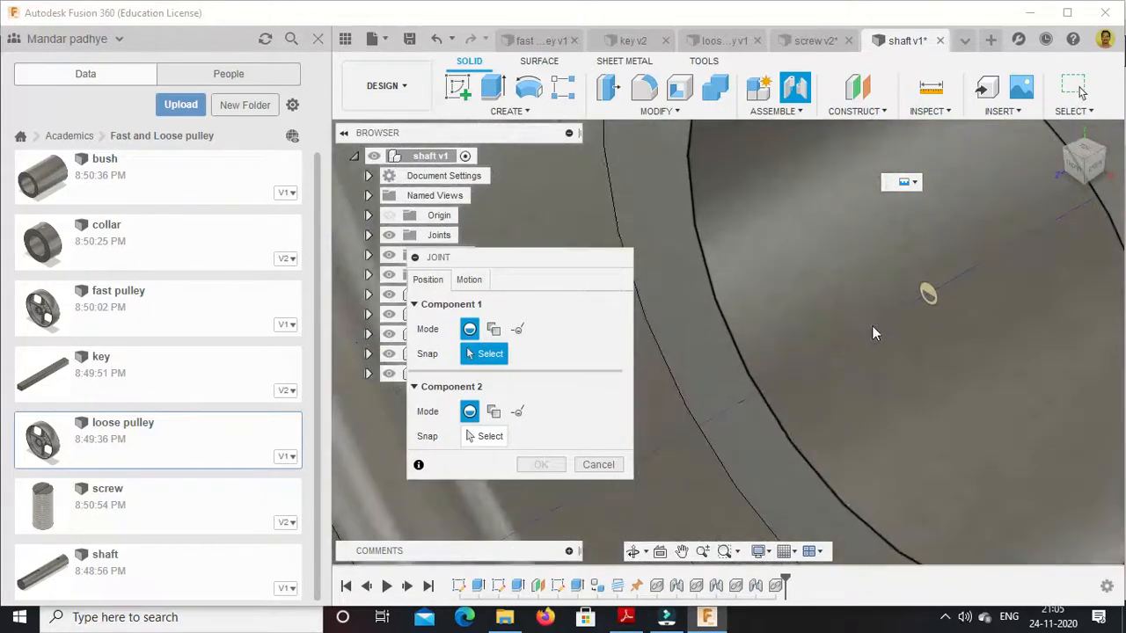
pyautogui.scroll(-5, 812, 310)
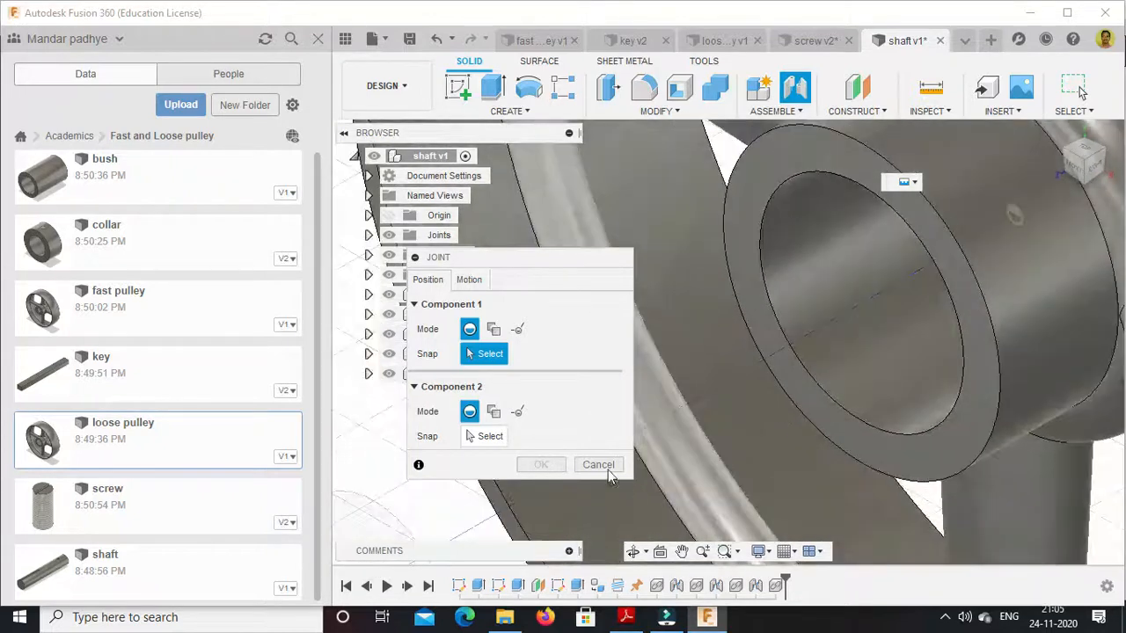
pyautogui.click(598, 465)
pyautogui.click(774, 110)
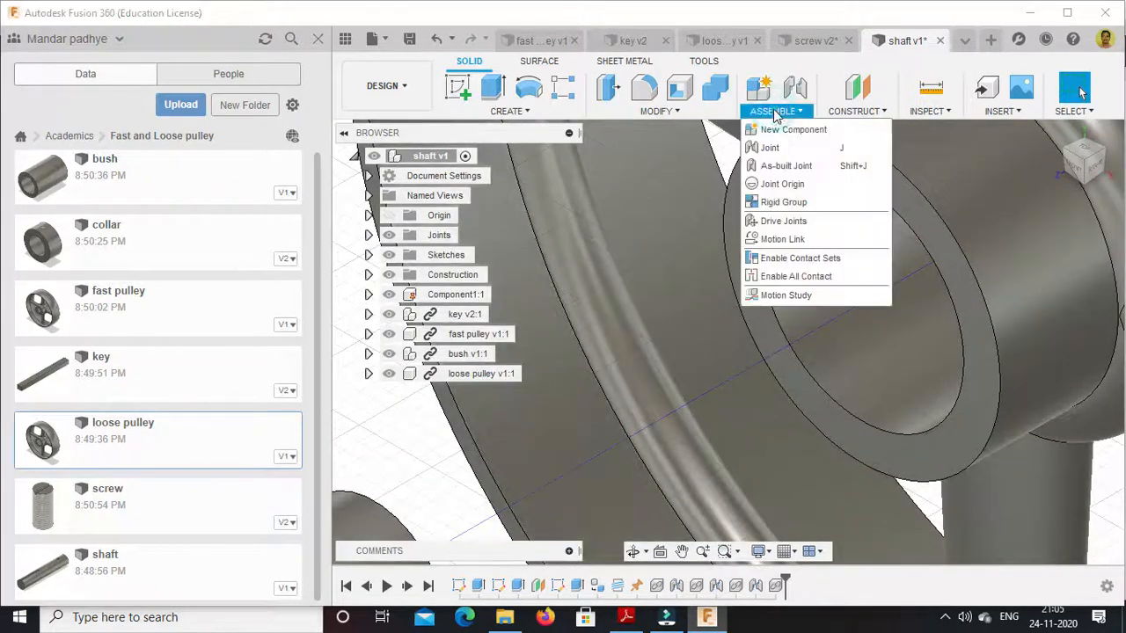
pyautogui.click(773, 151)
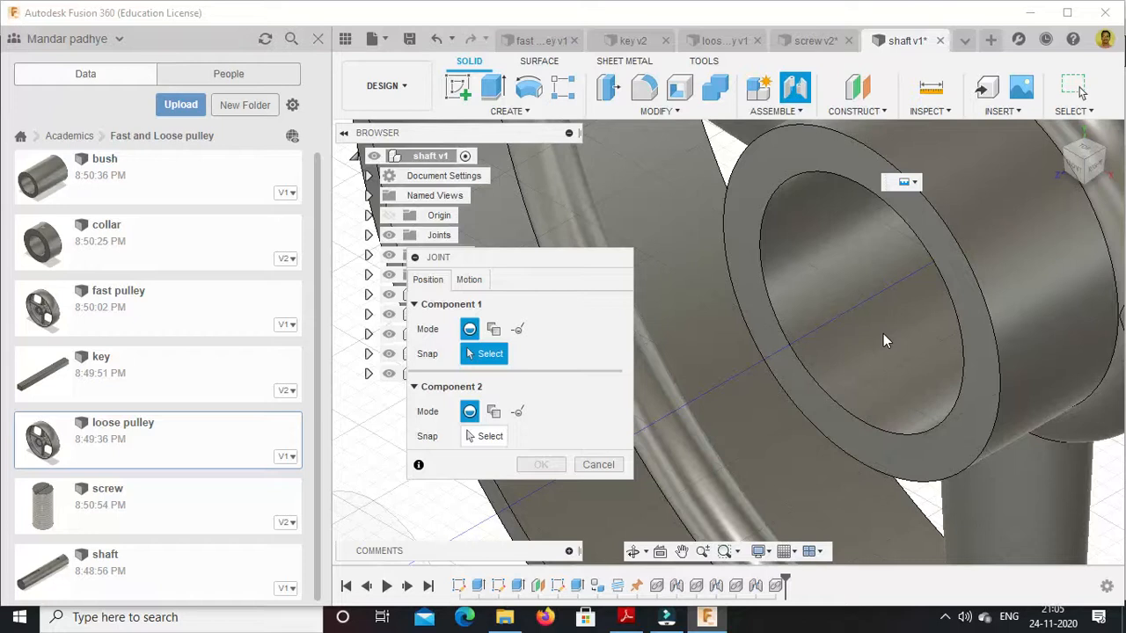
pyautogui.scroll(-3, 827, 292)
pyautogui.scroll(-5, 825, 293)
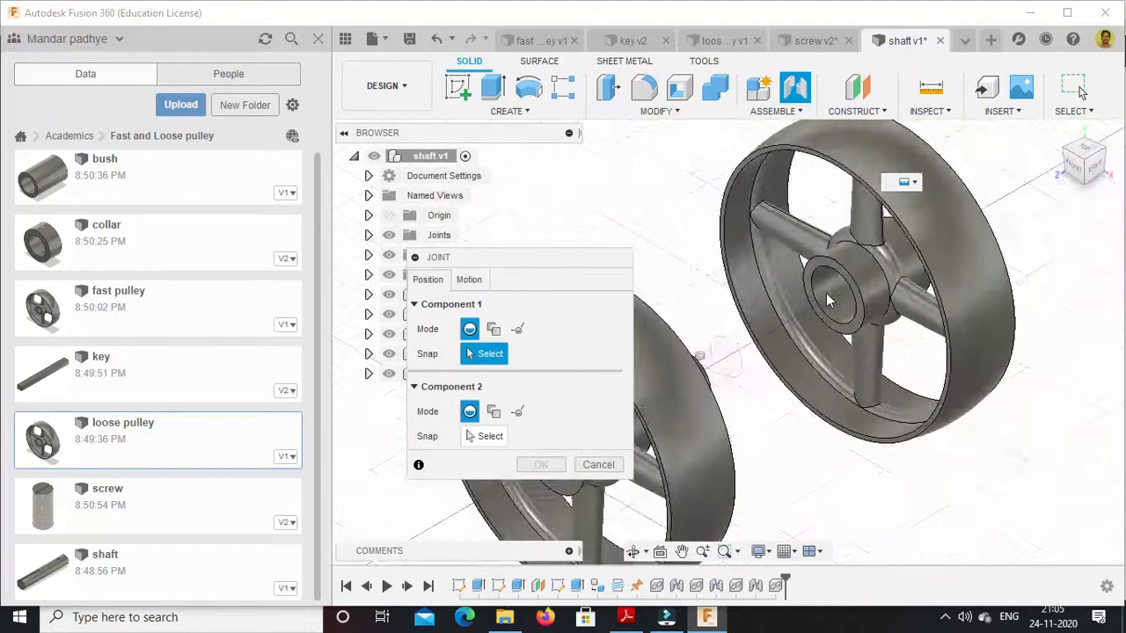
pyautogui.click(1103, 150)
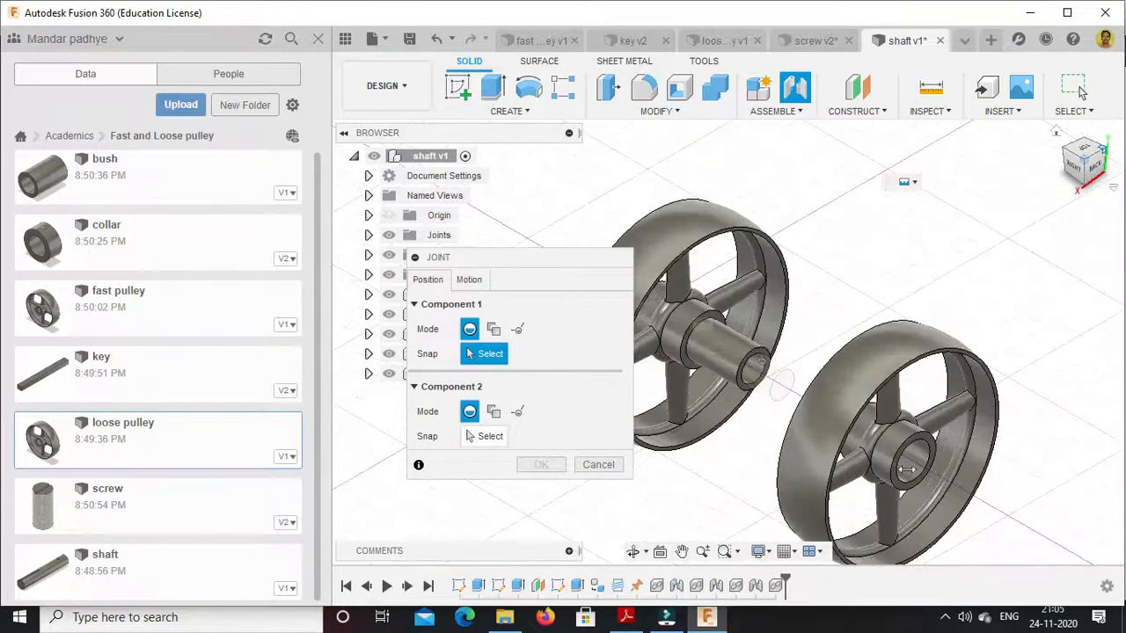
pyautogui.scroll(8, 910, 467)
pyautogui.scroll(-1, 869, 394)
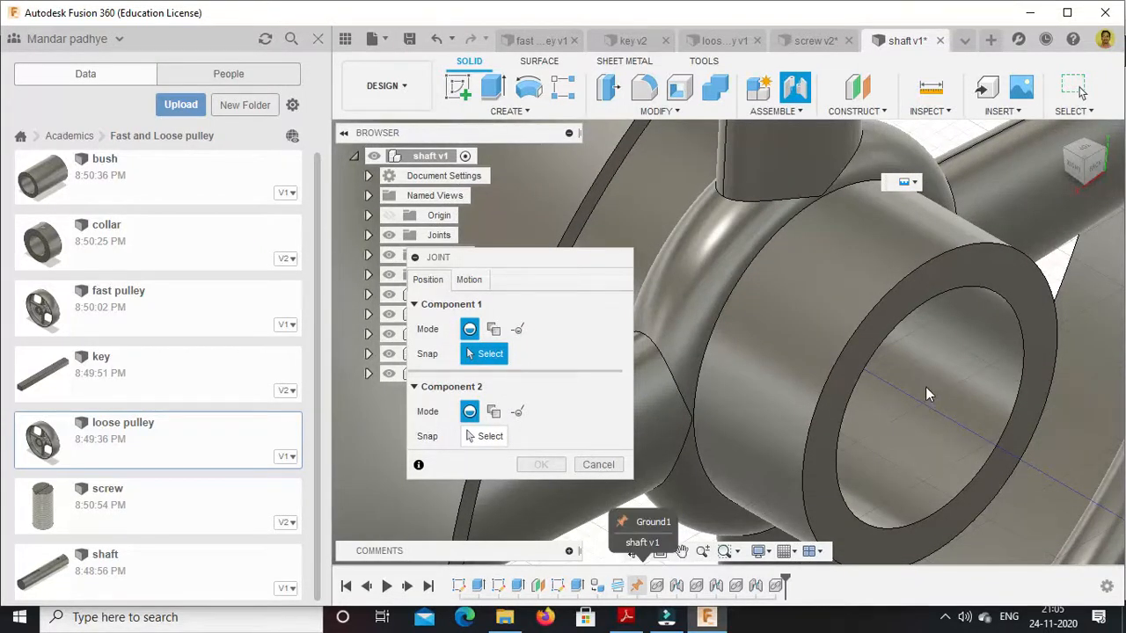
pyautogui.click(493, 329)
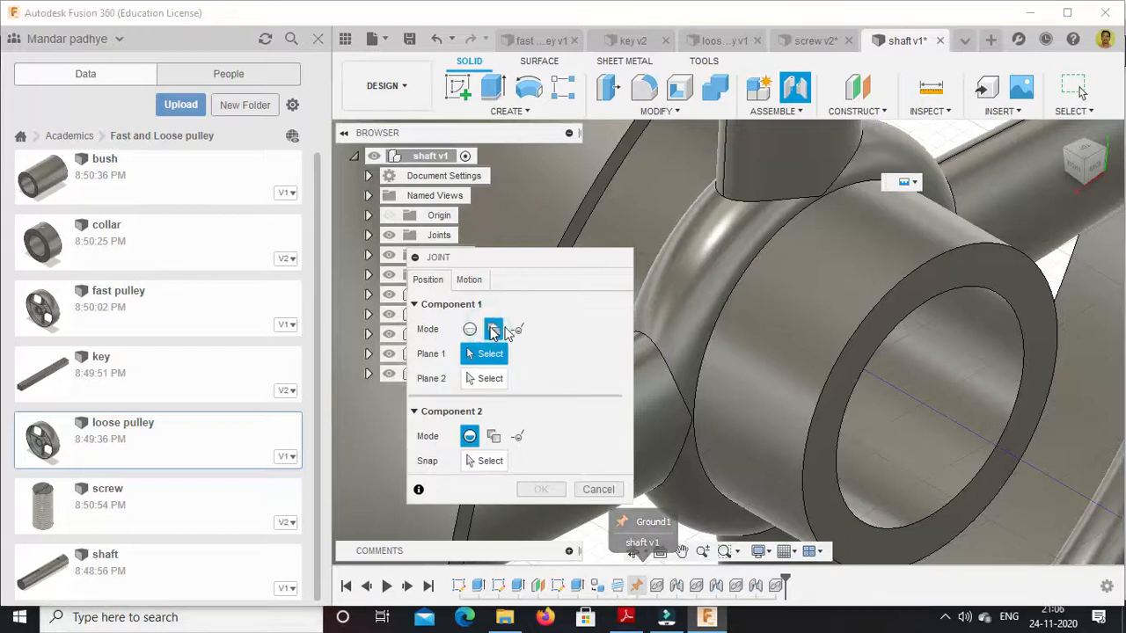
pyautogui.click(469, 328)
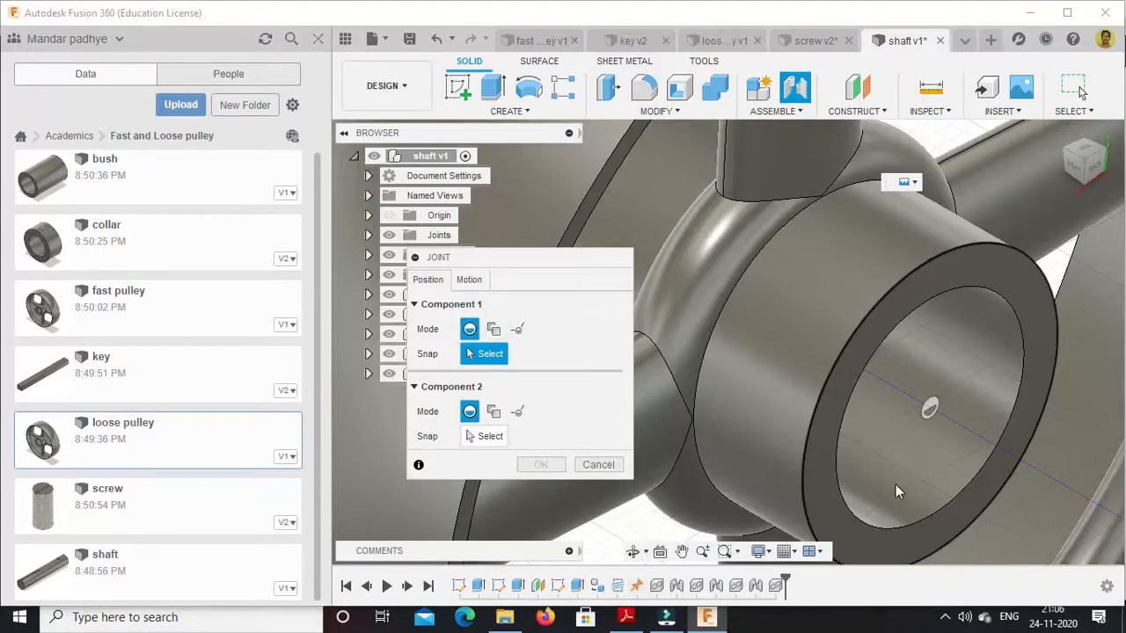
pyautogui.click(1062, 149)
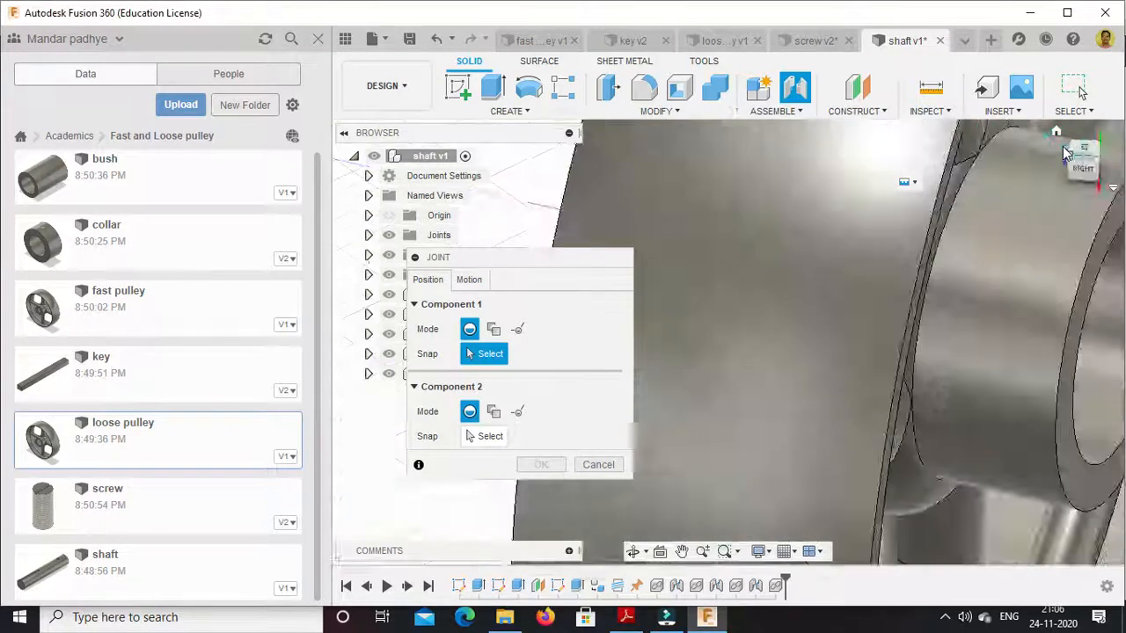
pyautogui.scroll(-5, 905, 244)
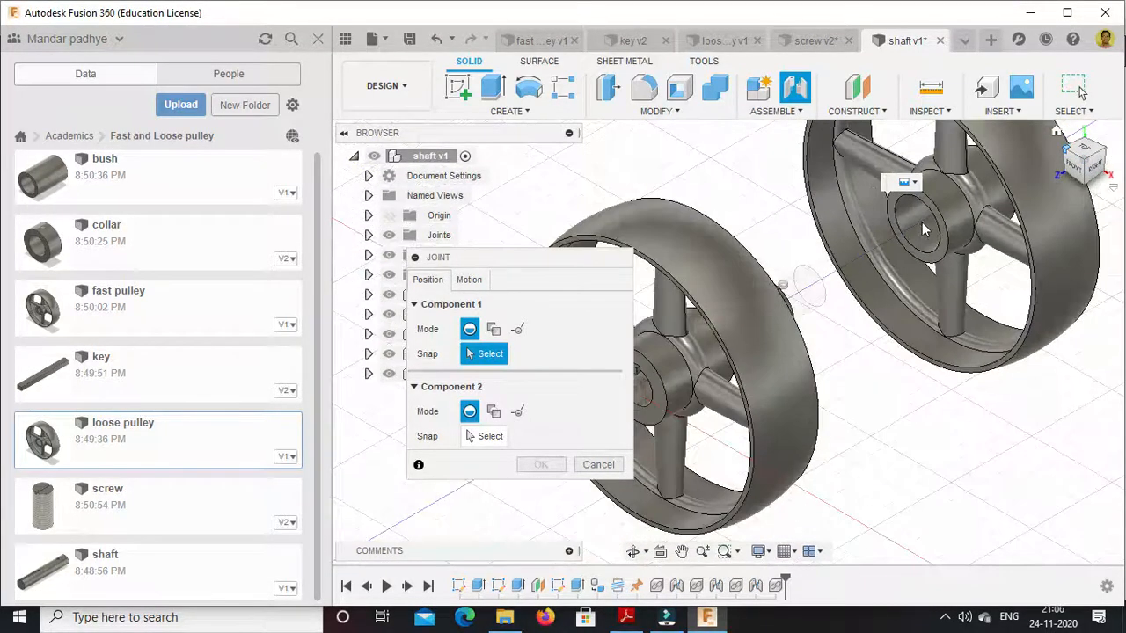
pyautogui.scroll(6, 921, 222)
pyautogui.scroll(2, 924, 220)
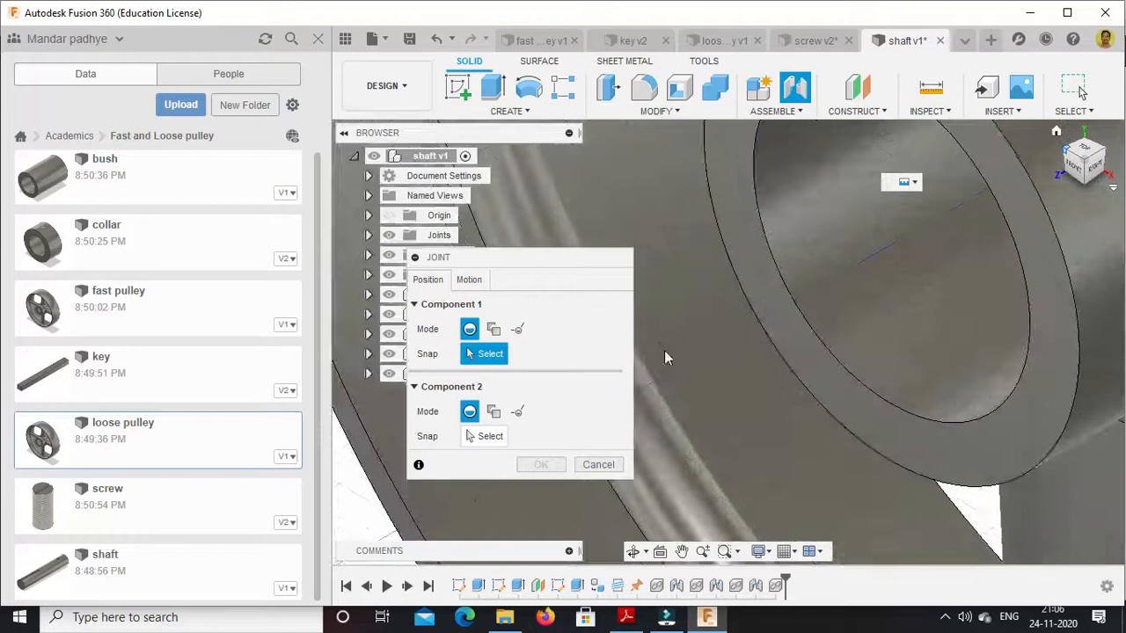
pyautogui.click(494, 329)
pyautogui.click(470, 329)
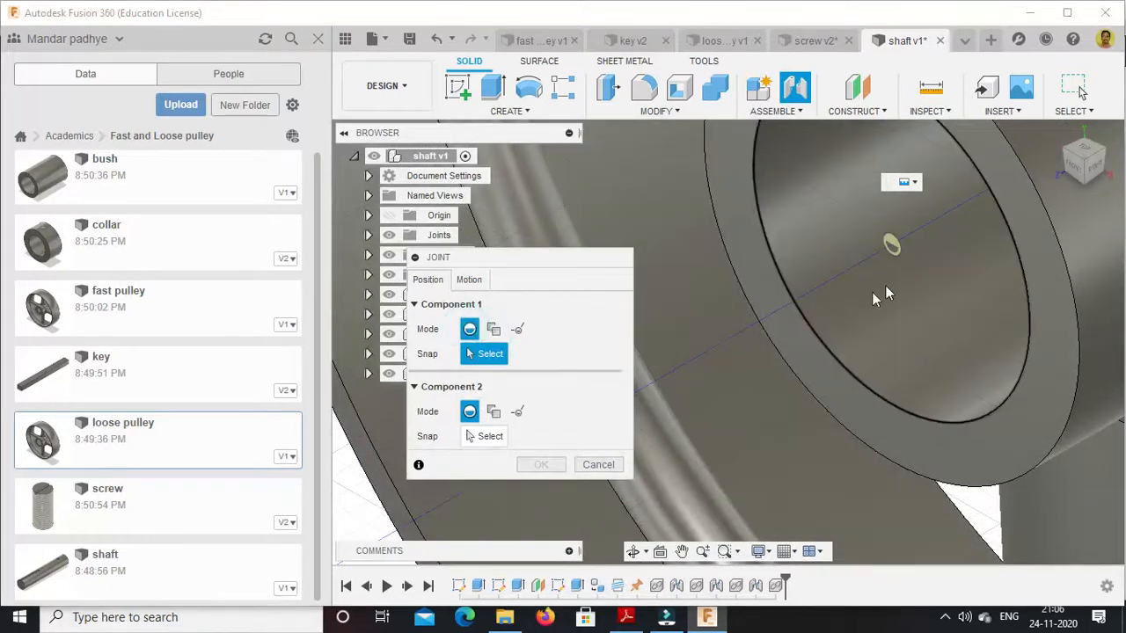
pyautogui.scroll(-4, 920, 270)
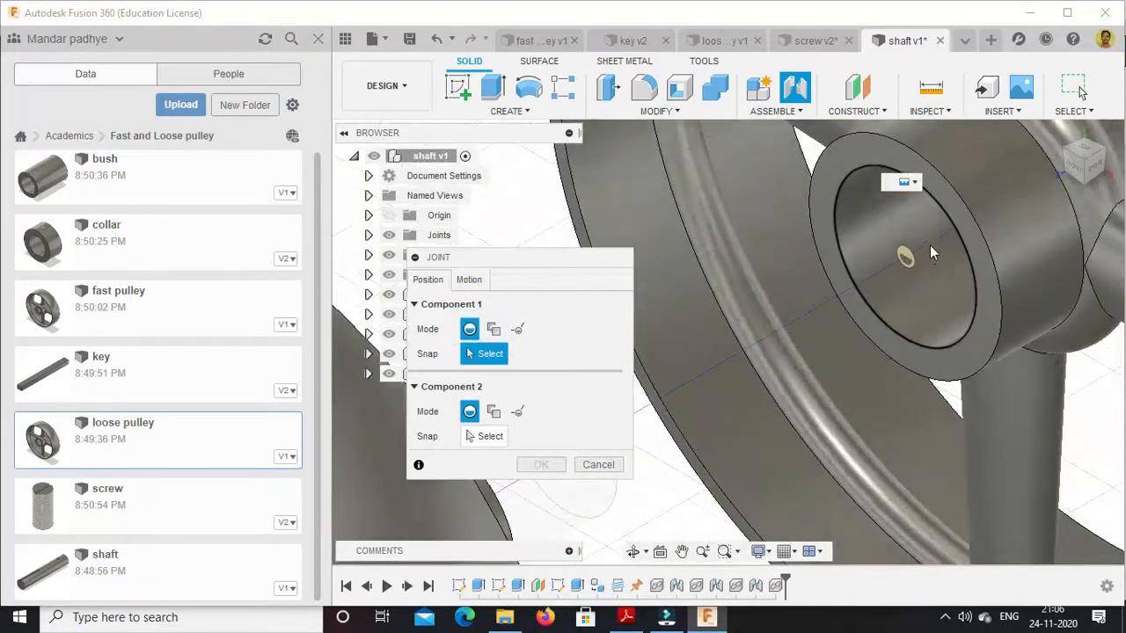
pyautogui.scroll(4, 930, 246)
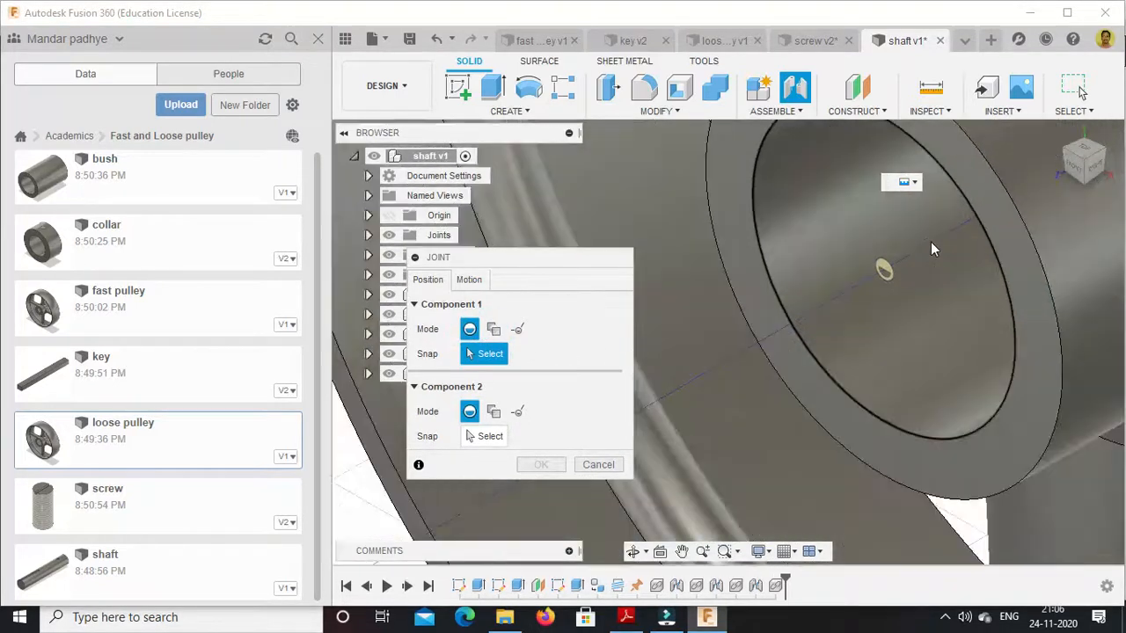
pyautogui.click(1084, 167)
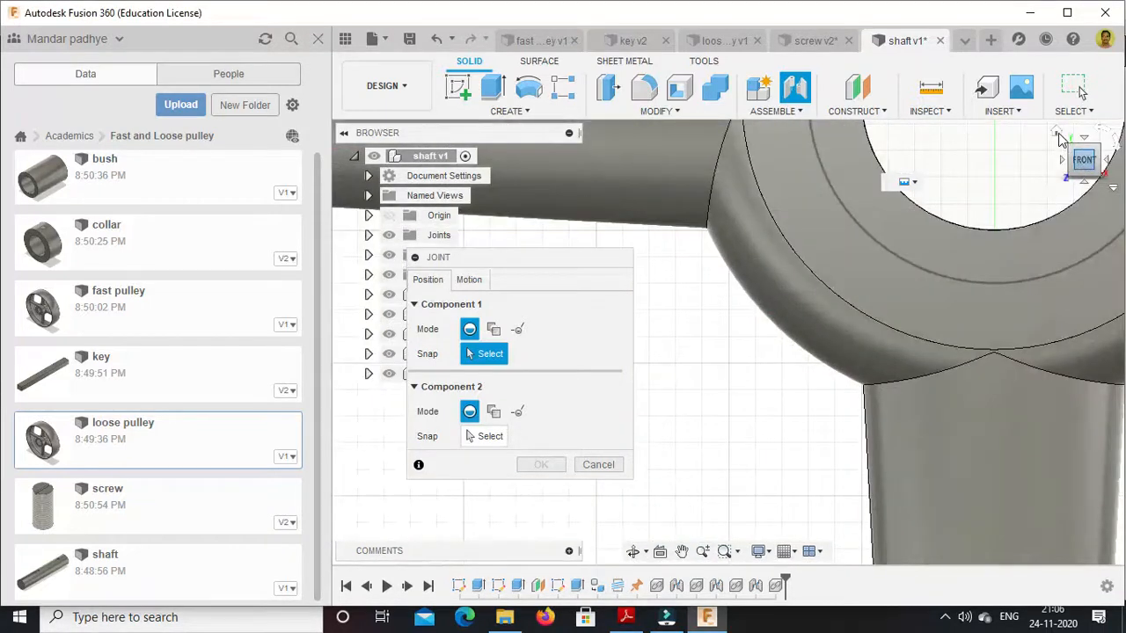
pyautogui.click(1058, 134)
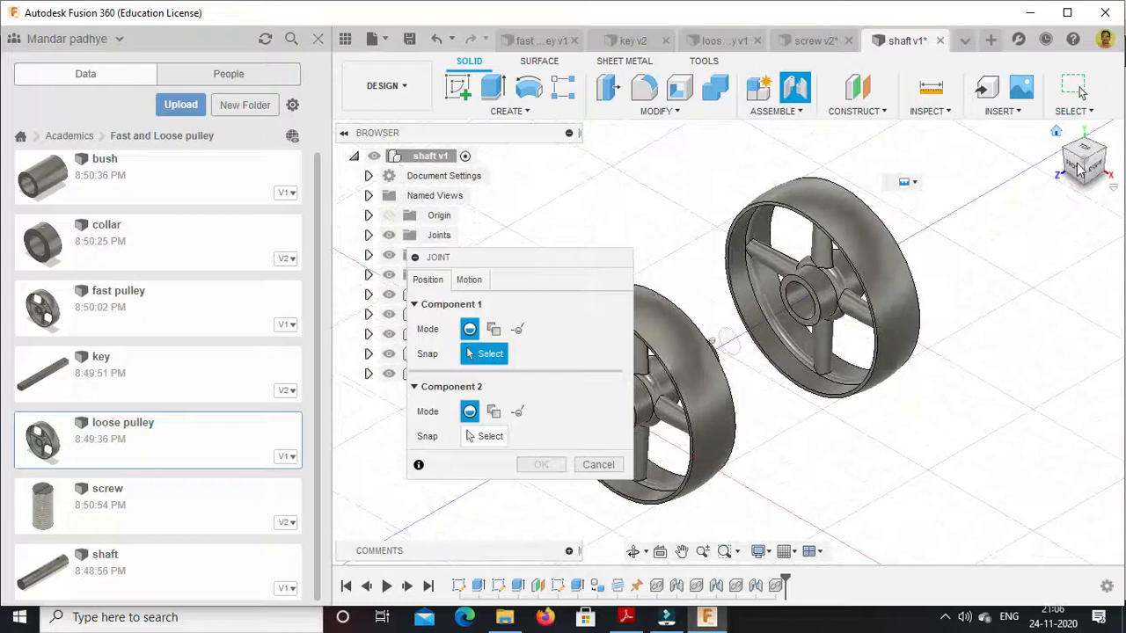
pyautogui.click(1079, 169)
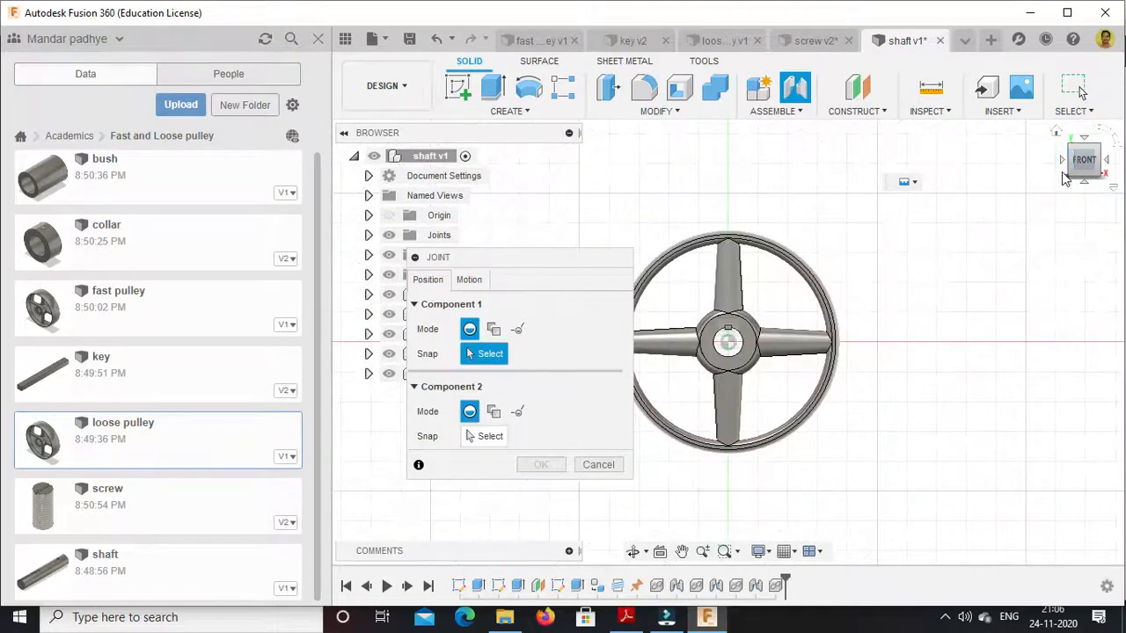
pyautogui.click(1056, 132)
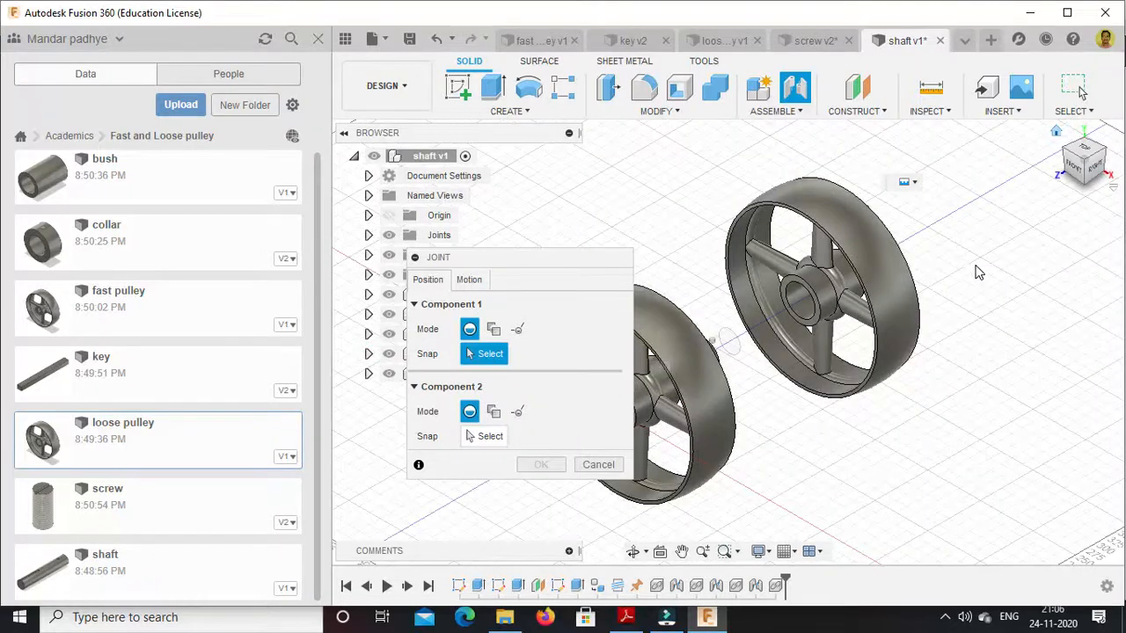
pyautogui.click(1081, 165)
pyautogui.click(1056, 133)
pyautogui.click(1080, 167)
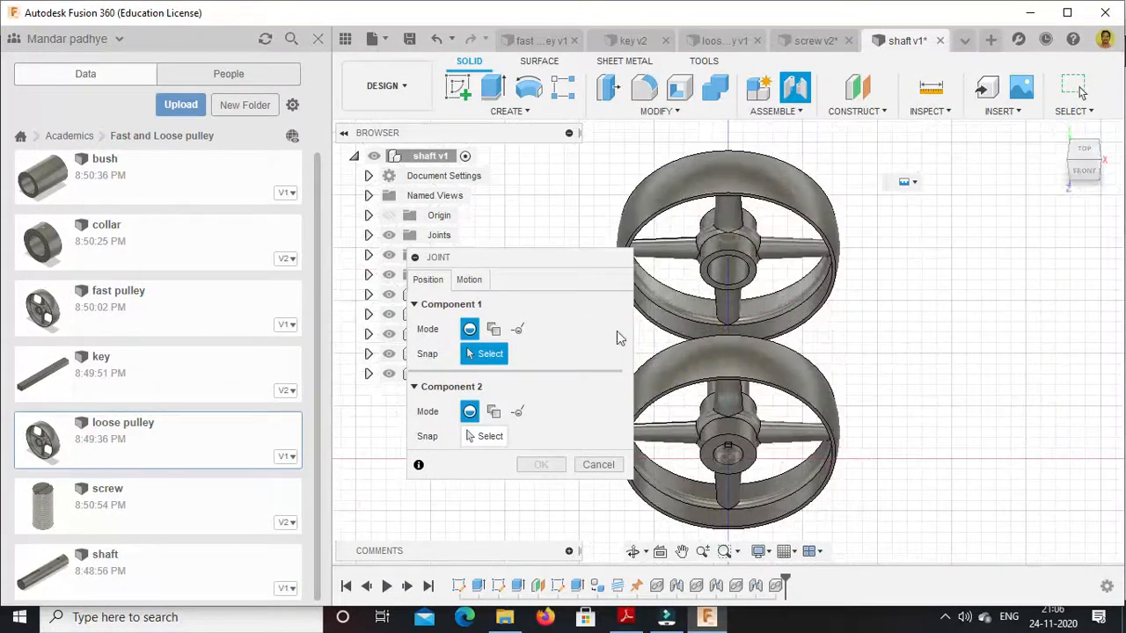
pyautogui.click(598, 464)
# Start a joint and snap its first component to the centre of the loose pulley's near bore end
pyautogui.click(1057, 132)
pyautogui.scroll(3, 870, 239)
pyautogui.scroll(3, 830, 279)
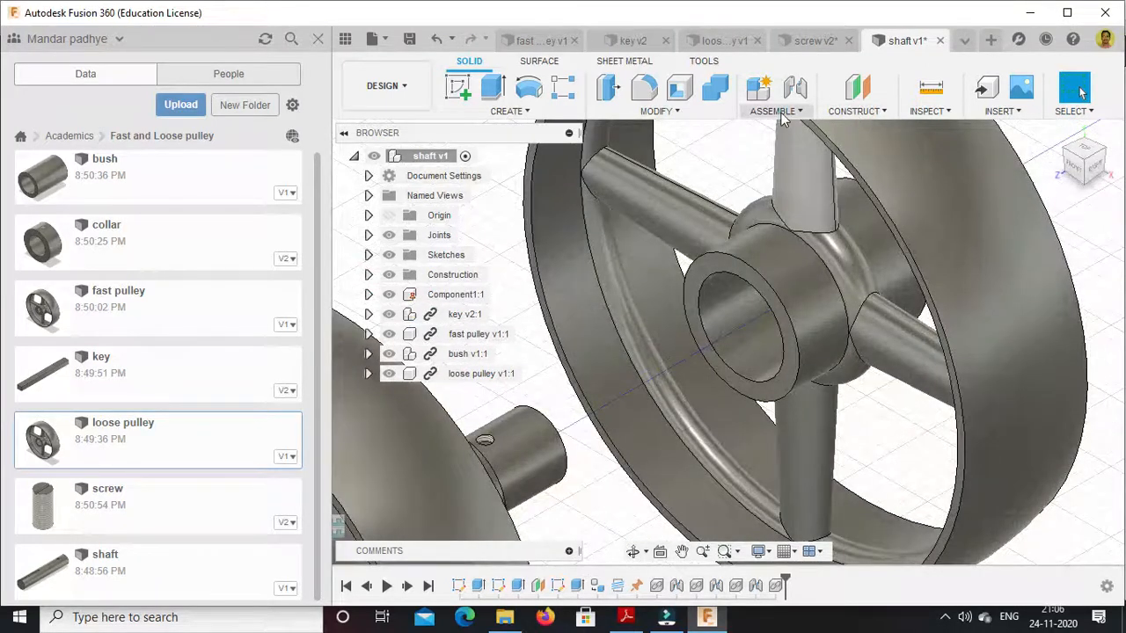
pyautogui.click(773, 111)
pyautogui.click(772, 146)
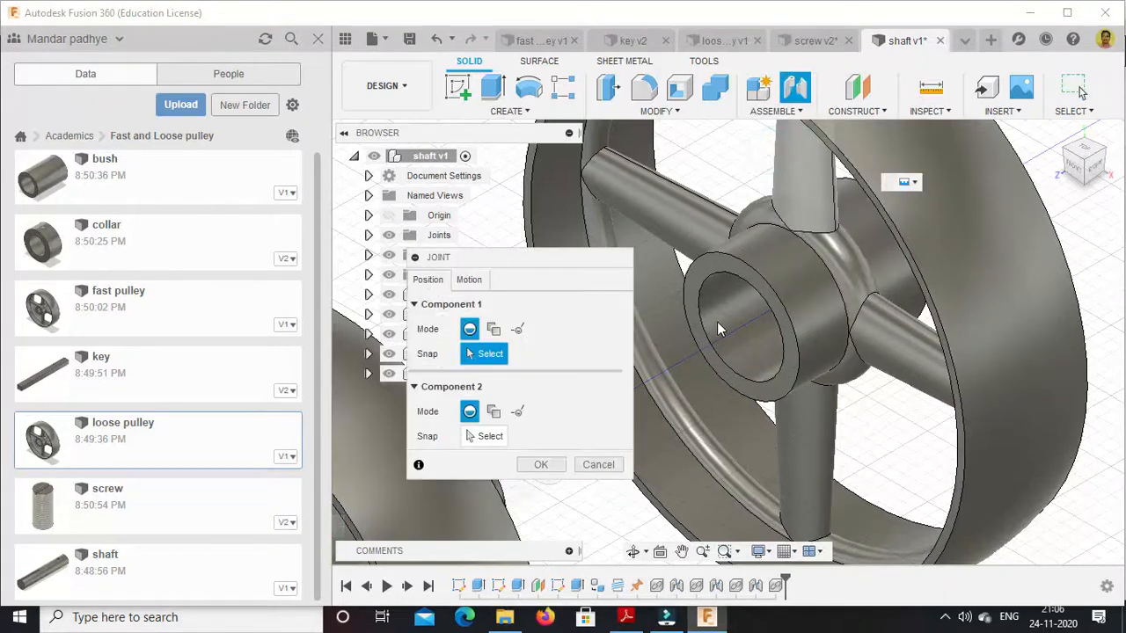
pyautogui.scroll(5, 717, 327)
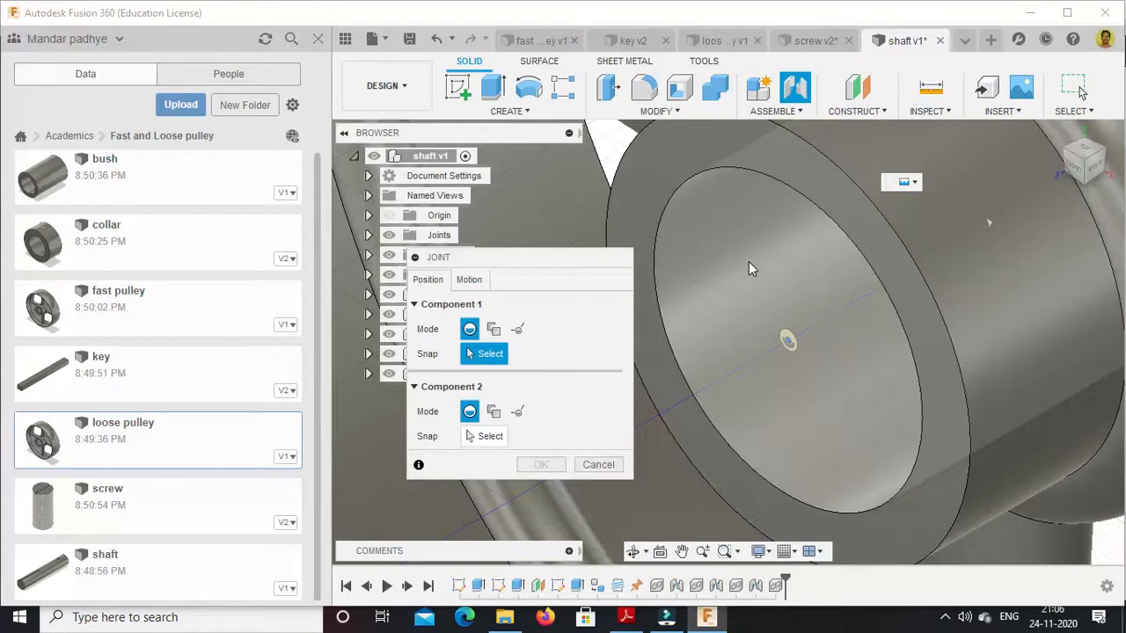
pyautogui.click(749, 261)
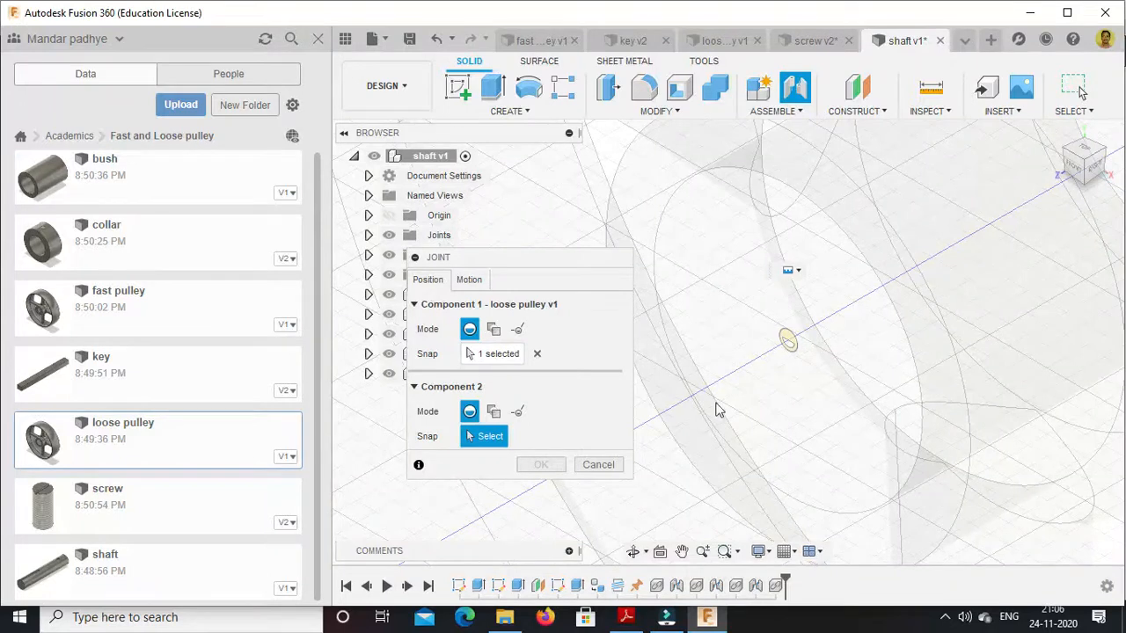
# Snap the joint's second component to the shaft beside the fast pulley hub's free-end face and check the loose pulley's placement
pyautogui.click(1057, 133)
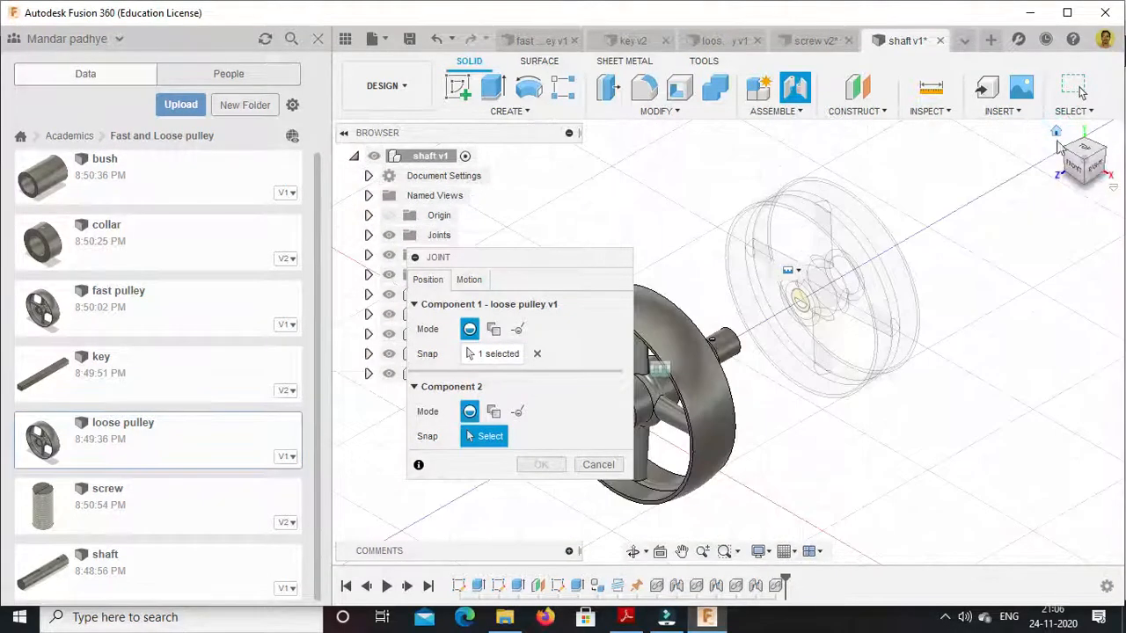
pyautogui.click(1106, 149)
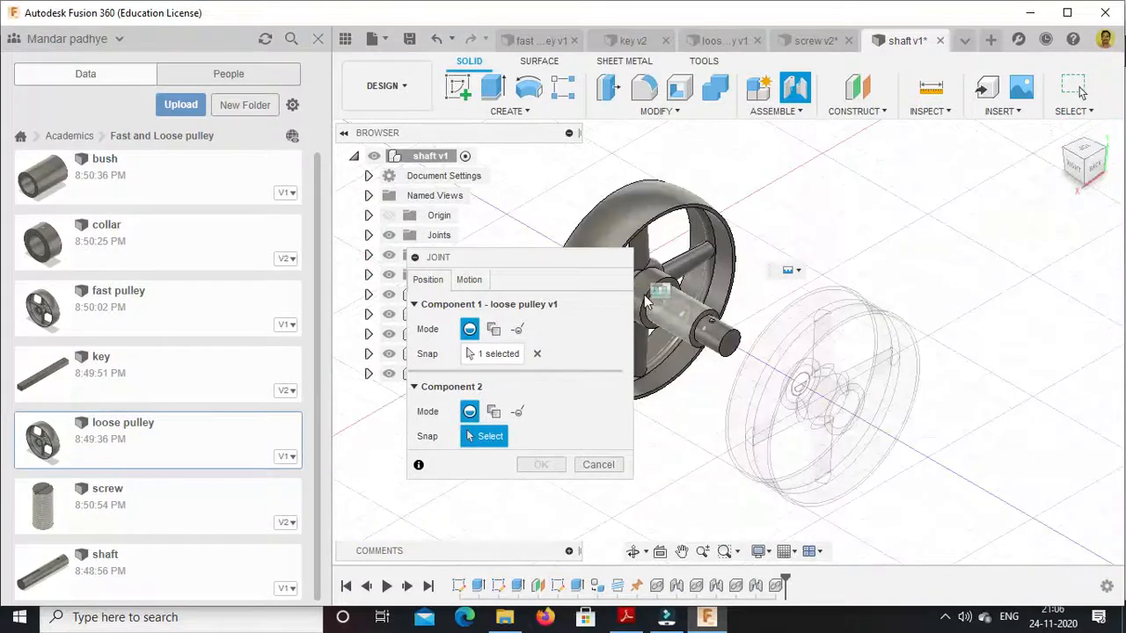
pyautogui.scroll(8, 647, 294)
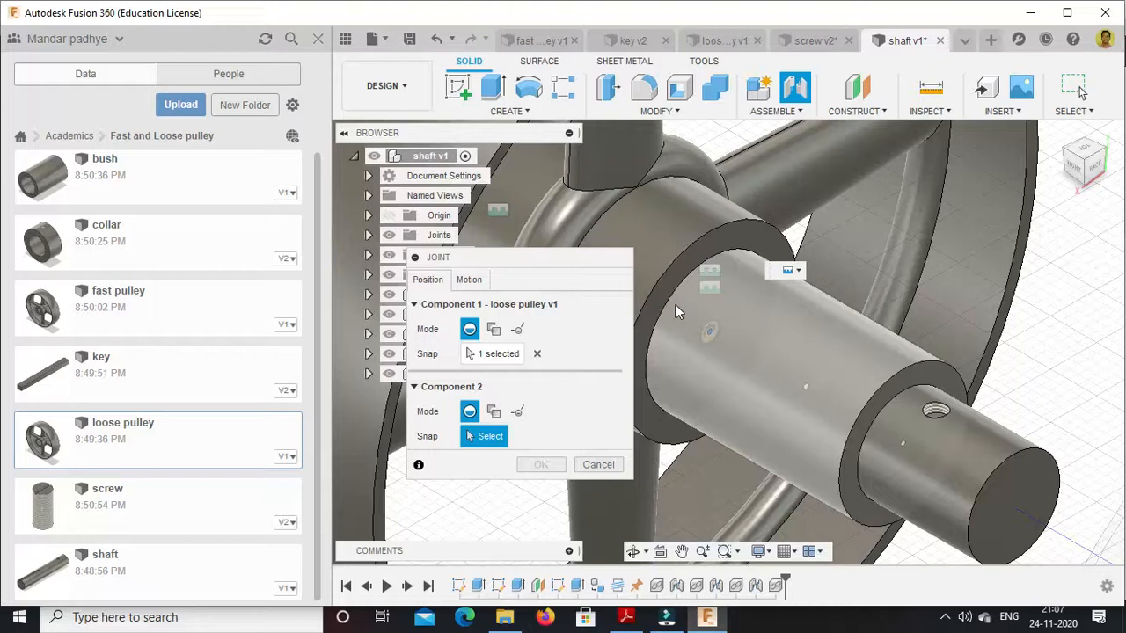
pyautogui.click(675, 305)
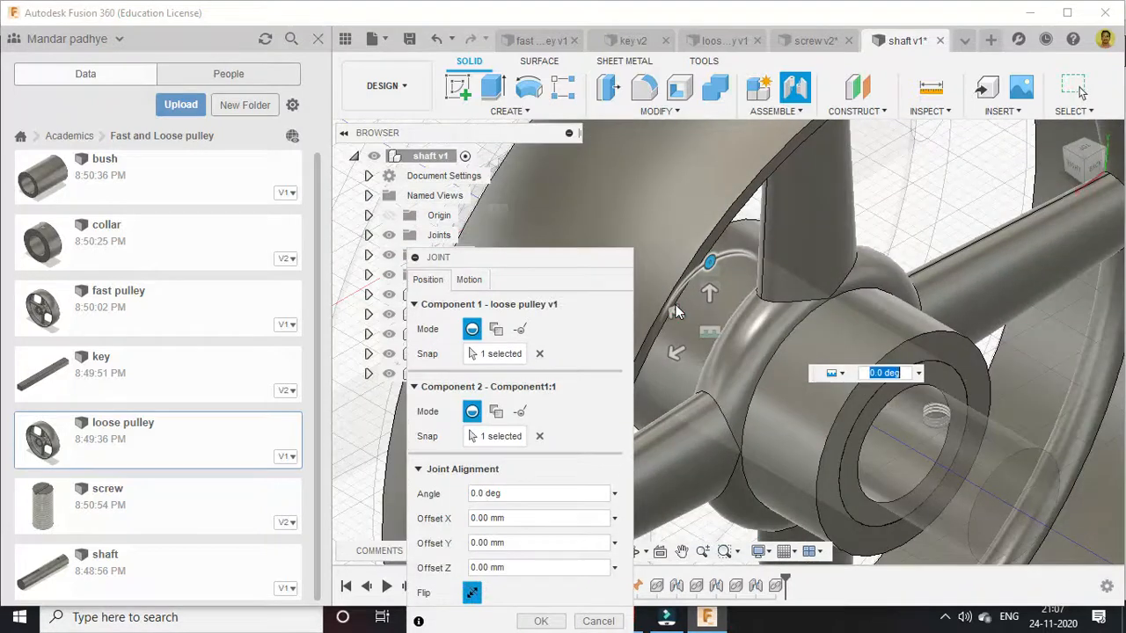
pyautogui.click(1066, 153)
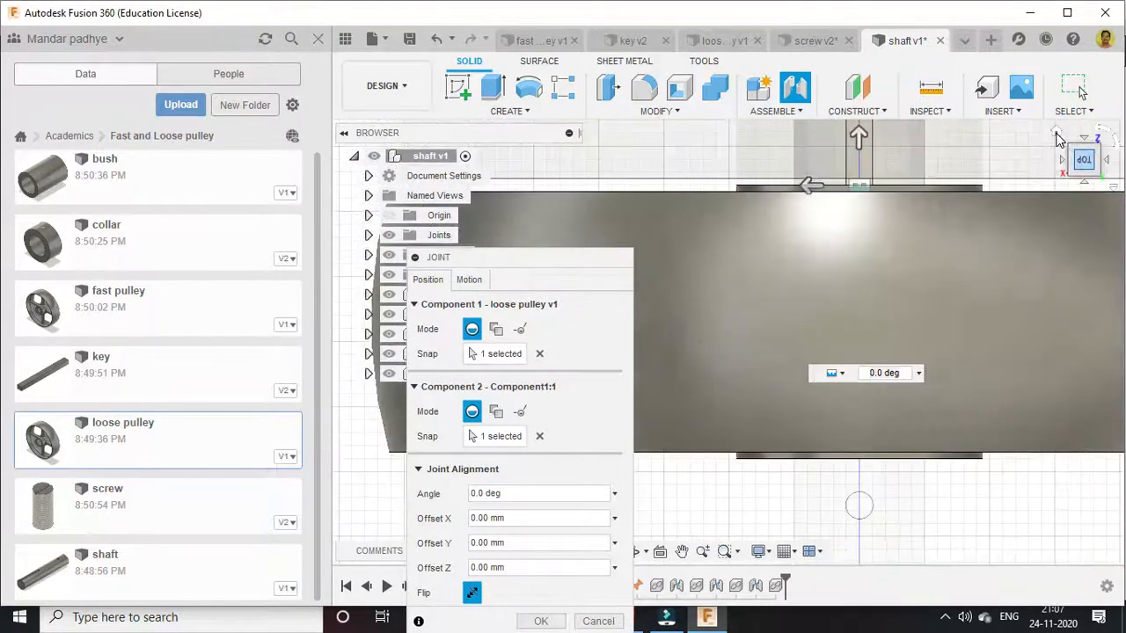
pyautogui.click(1057, 135)
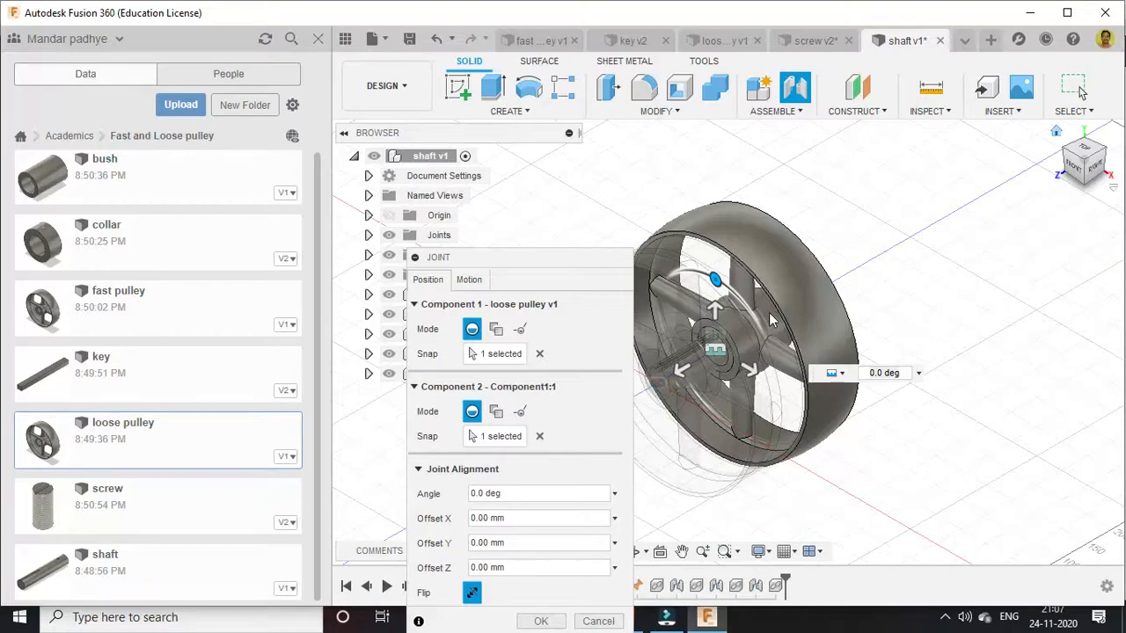
# Set the loose pulley joint's motion to Revolute about the Z axis and accept the joint
pyautogui.click(470, 280)
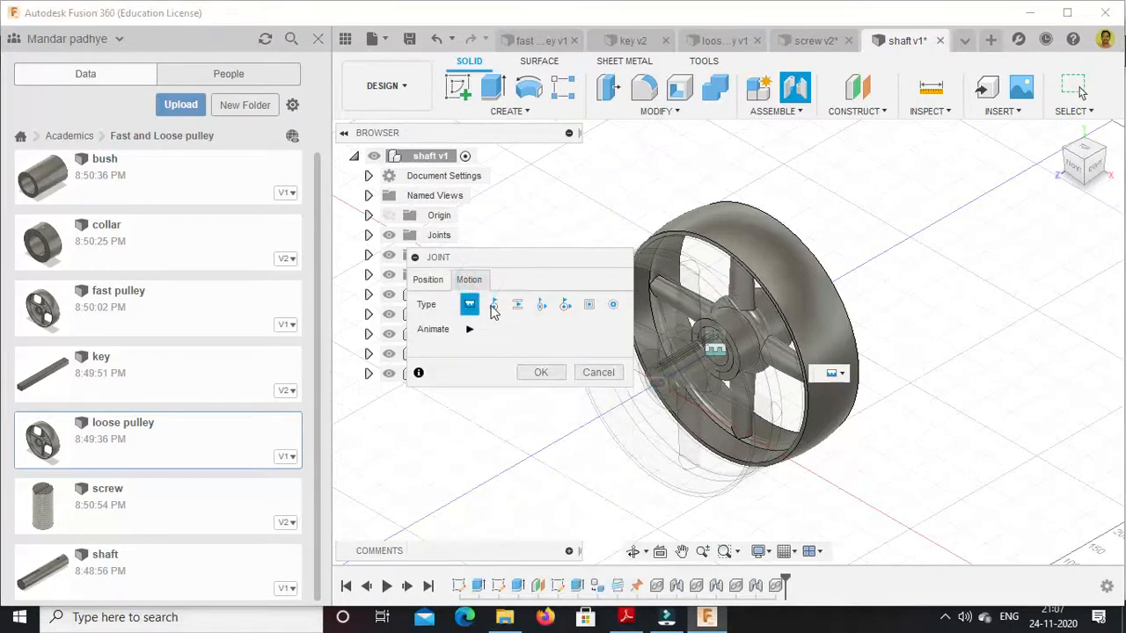
pyautogui.click(494, 306)
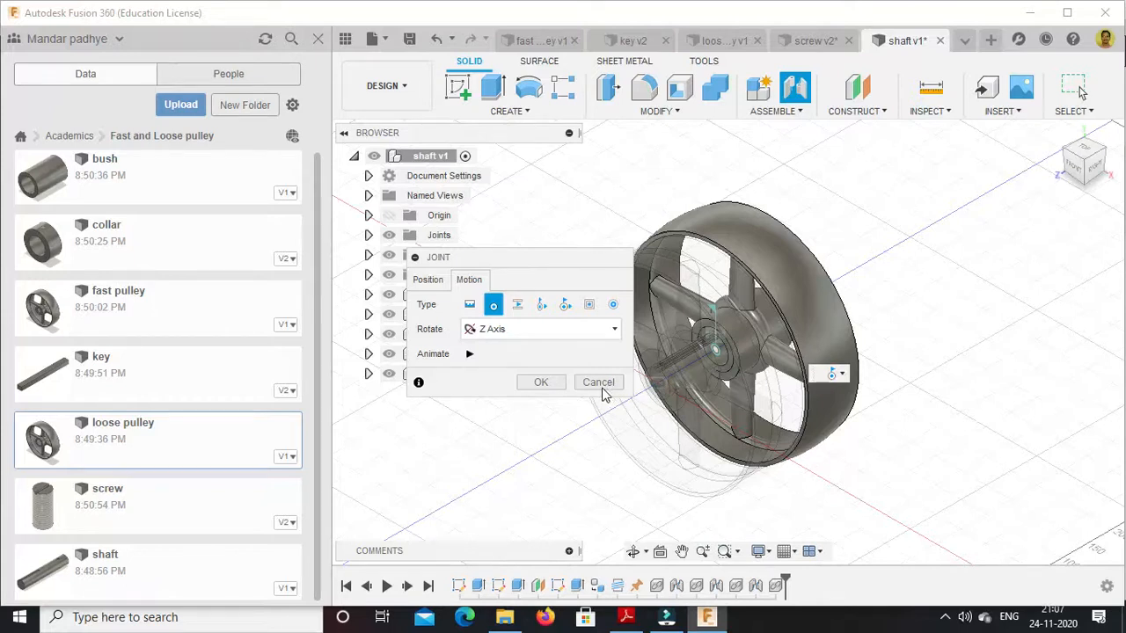
pyautogui.click(542, 383)
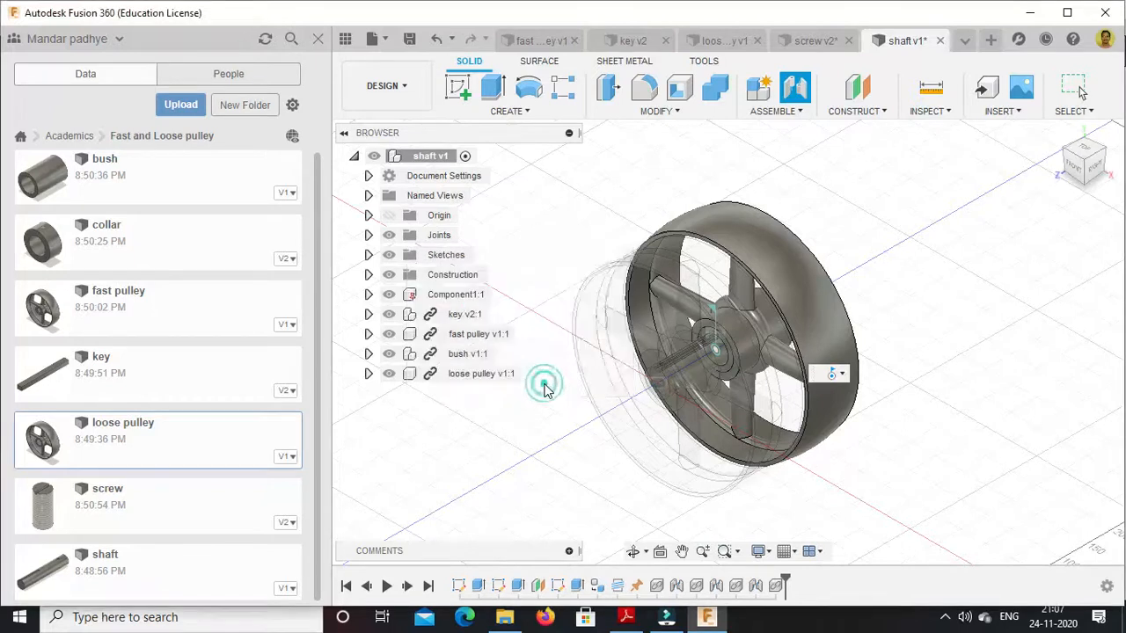
# Insert the collar from the Fast and Loose pulley folder into the shaft design, moved -550 mm along Z
pyautogui.click(318, 41)
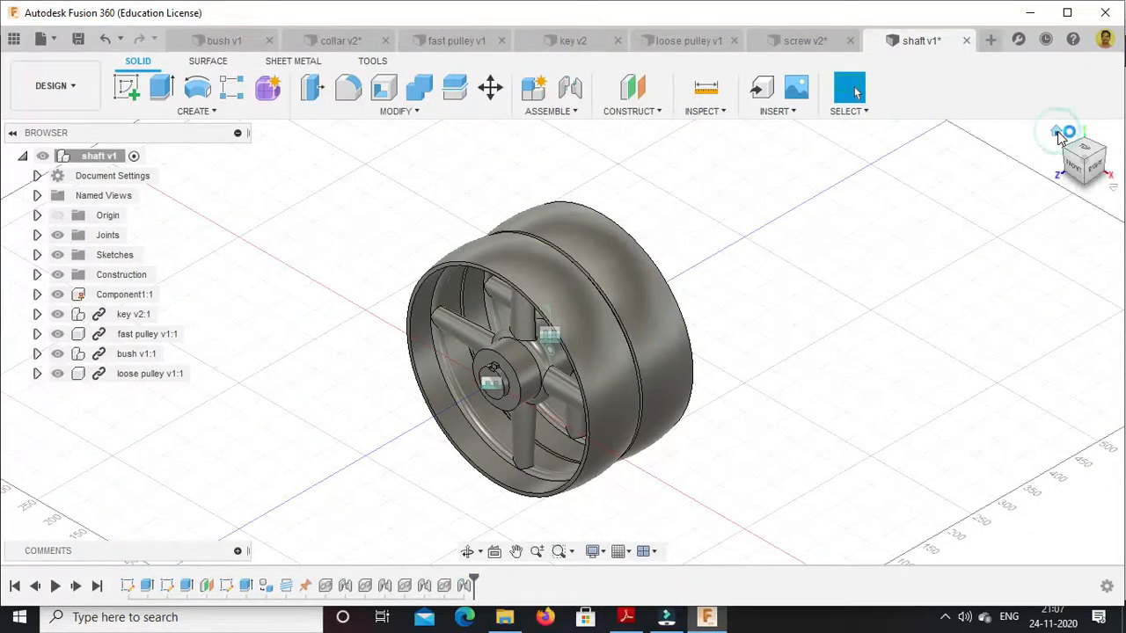
pyautogui.click(1110, 161)
pyautogui.scroll(10, 597, 371)
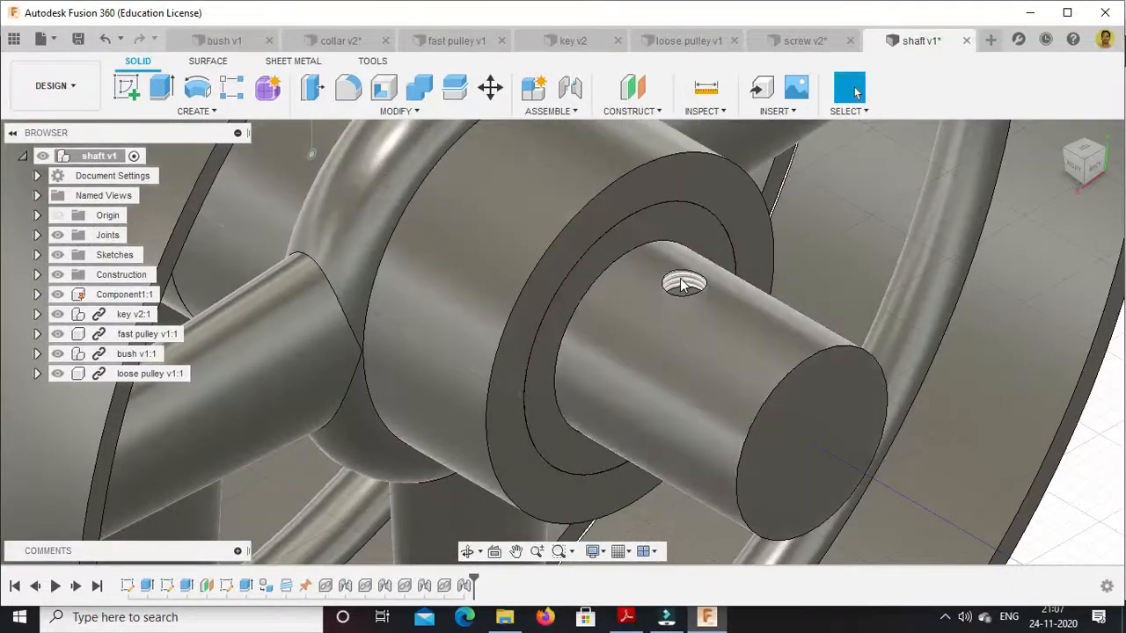
pyautogui.click(1069, 158)
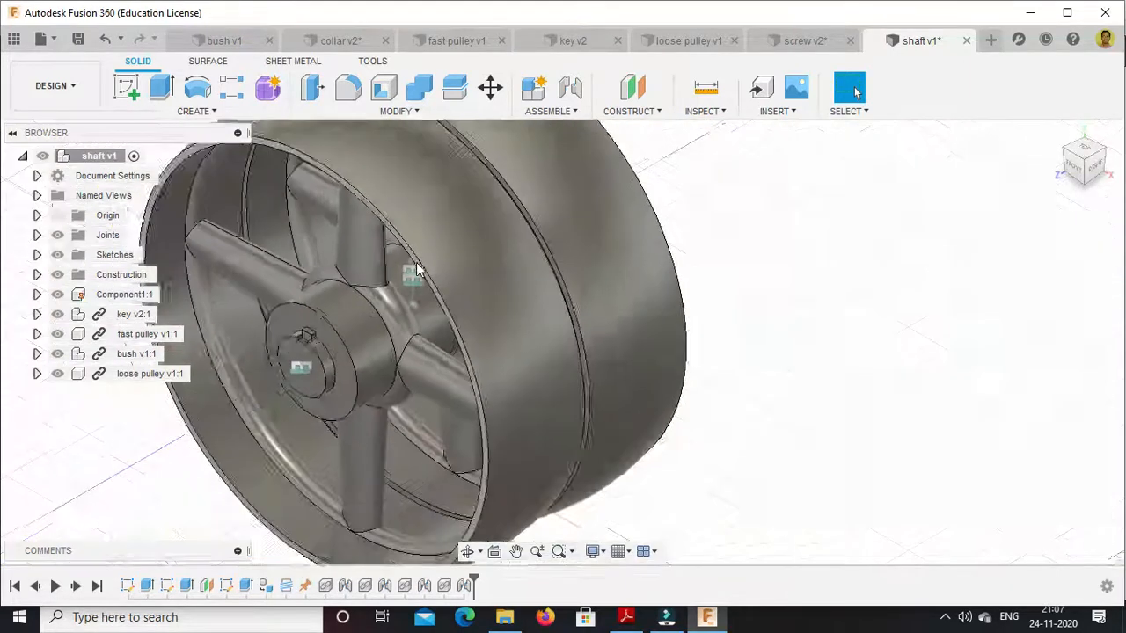
pyautogui.click(14, 39)
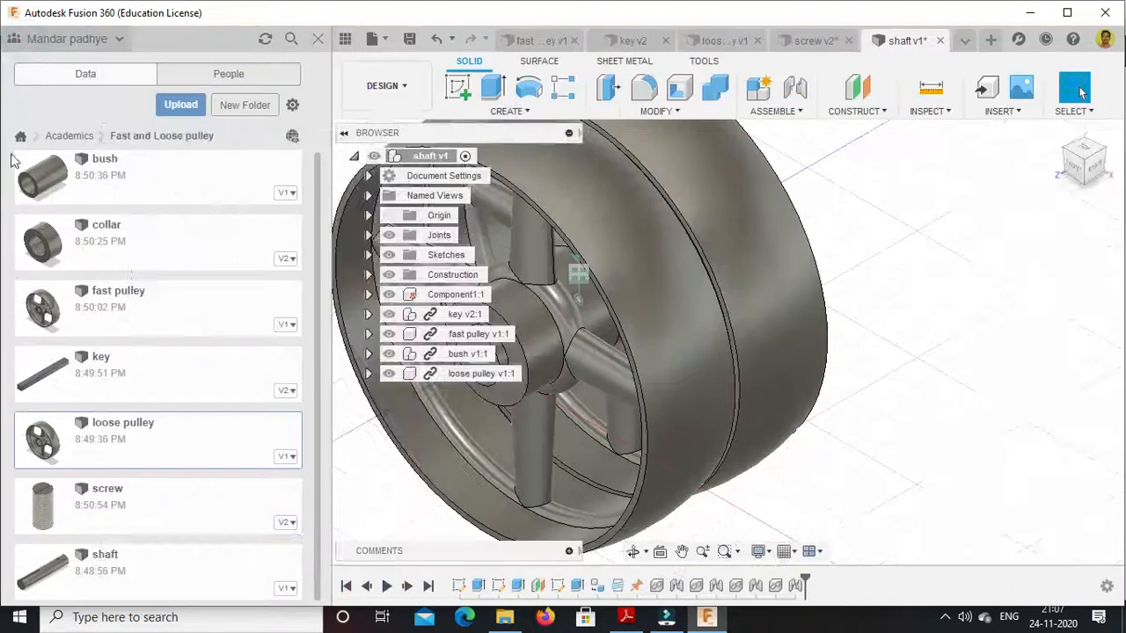
pyautogui.rightClick(117, 230)
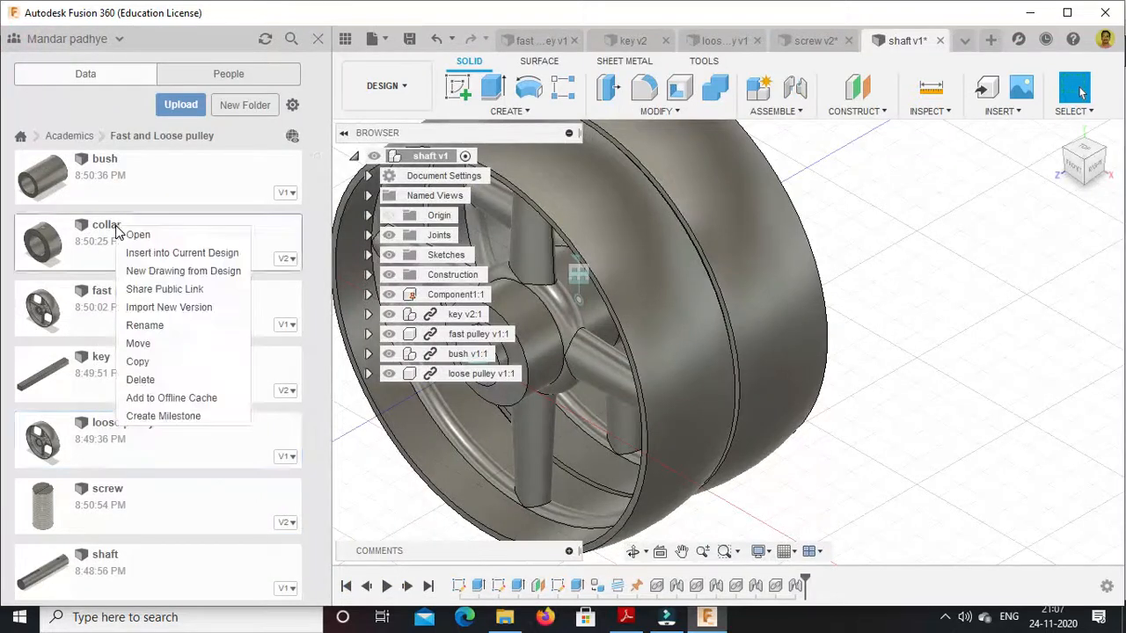
pyautogui.click(146, 254)
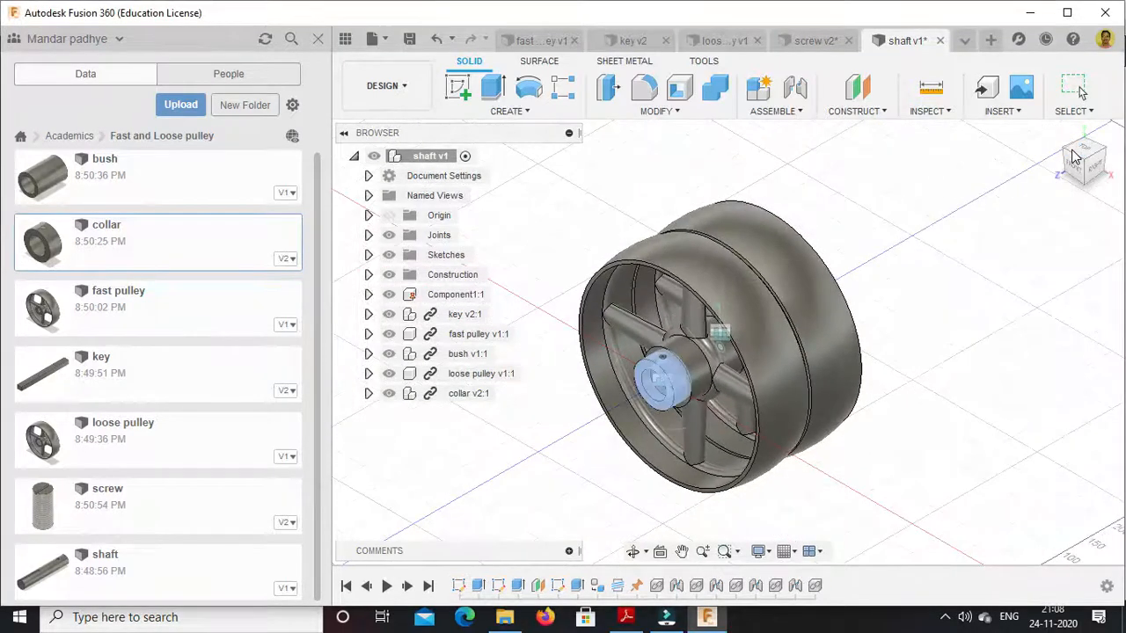
pyautogui.moveTo(630, 398); pyautogui.dragTo(899, 244)
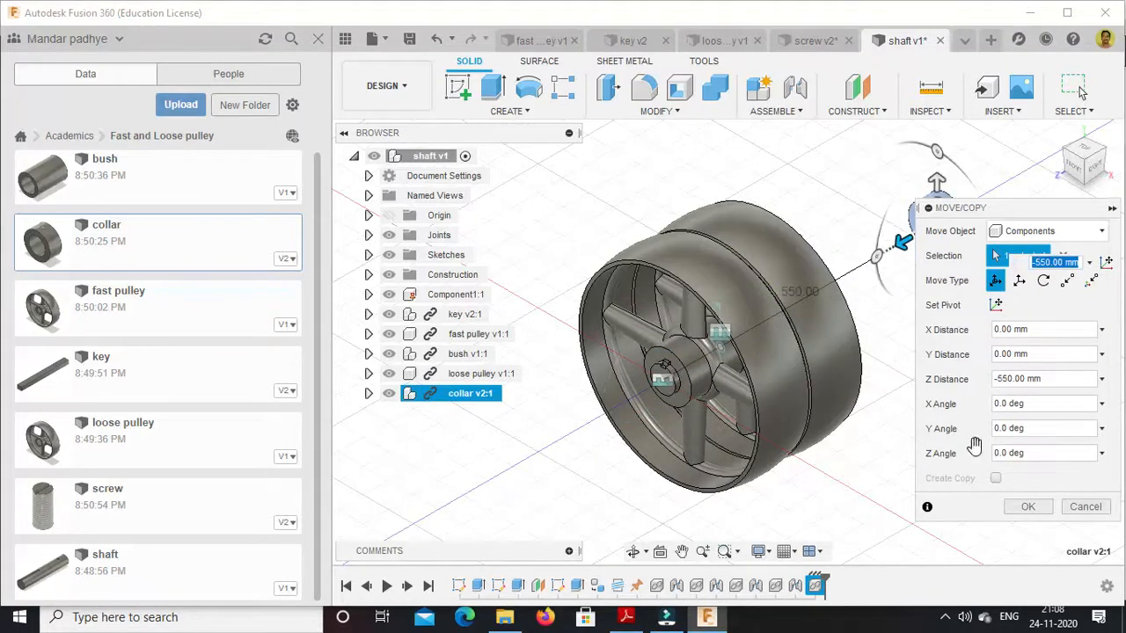
pyautogui.click(1027, 507)
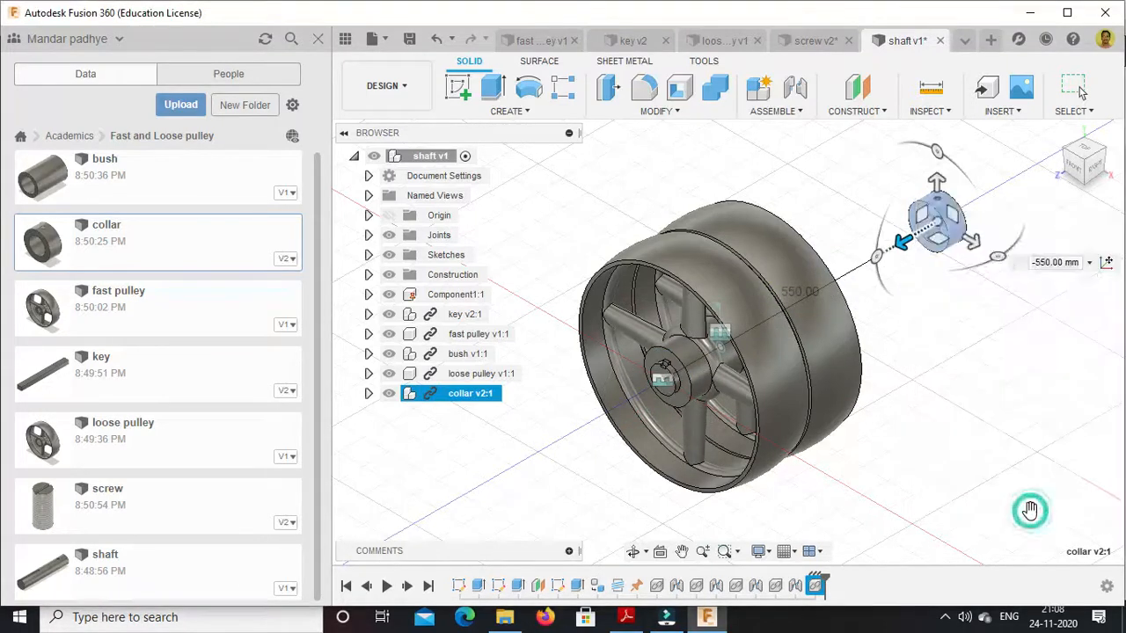
# Examine the threaded screw holes in the collar and near the shaft's free end
pyautogui.click(1104, 148)
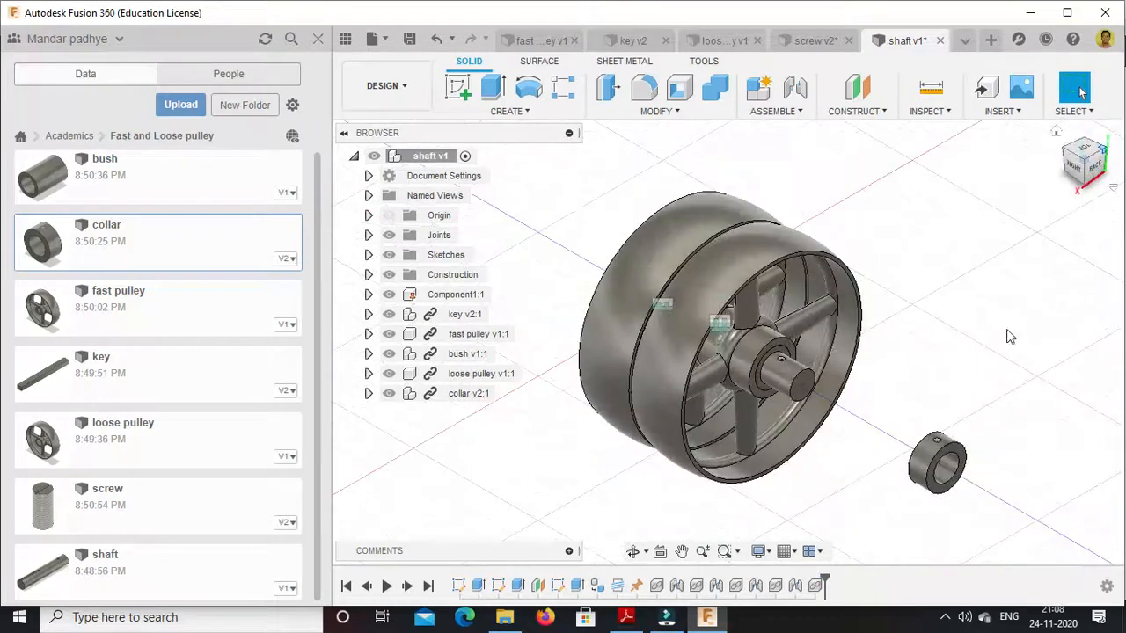
pyautogui.scroll(8, 937, 451)
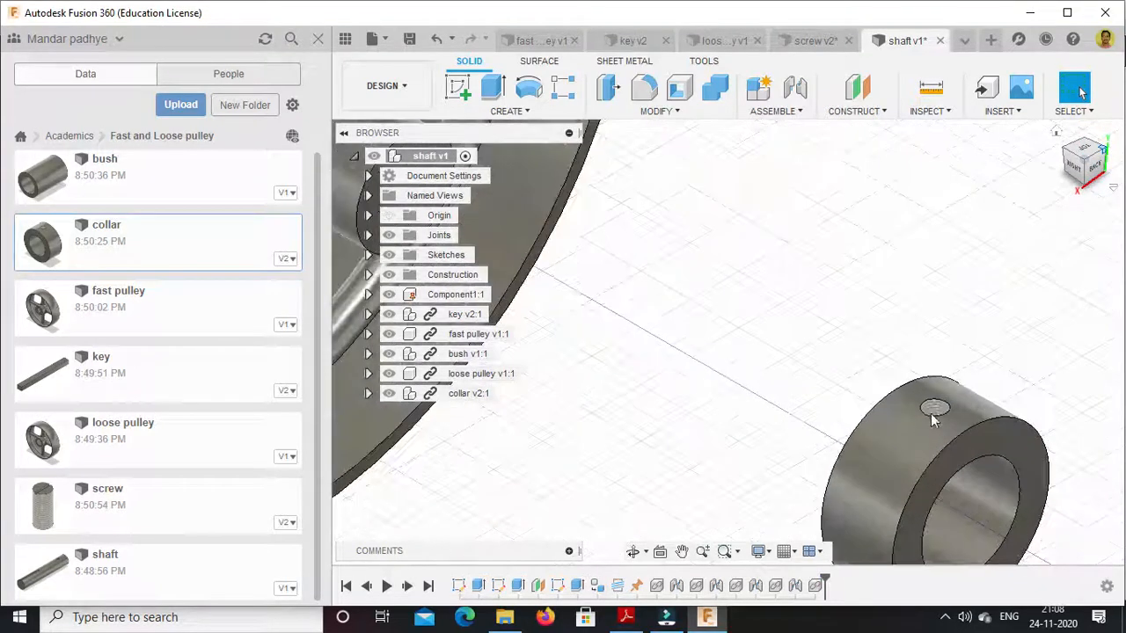
pyautogui.scroll(3, 938, 410)
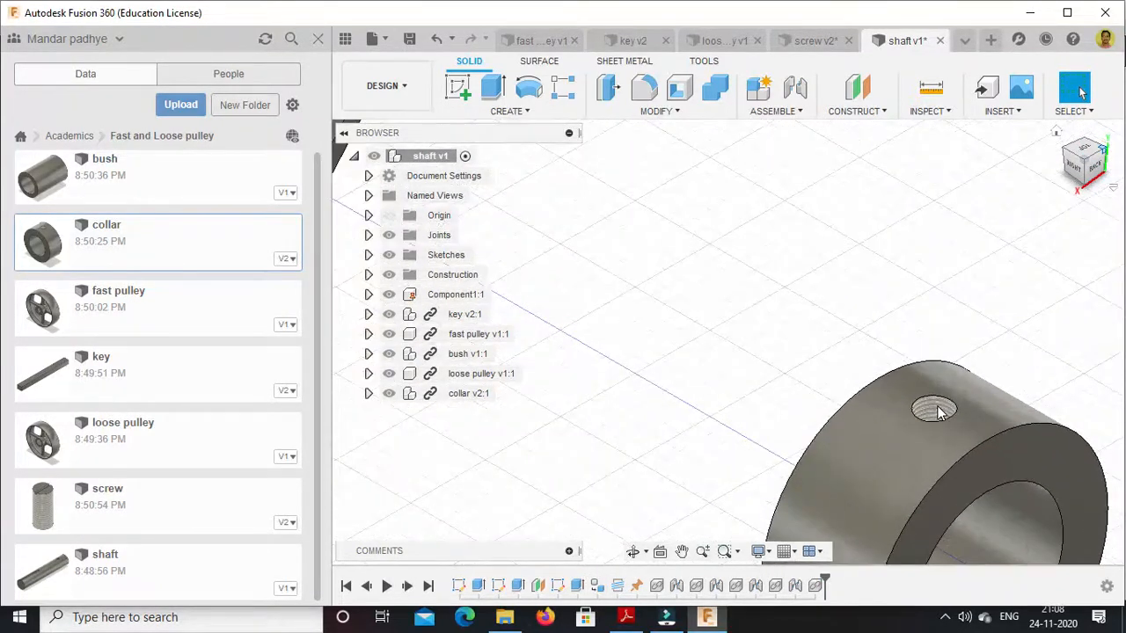
pyautogui.scroll(-8, 937, 414)
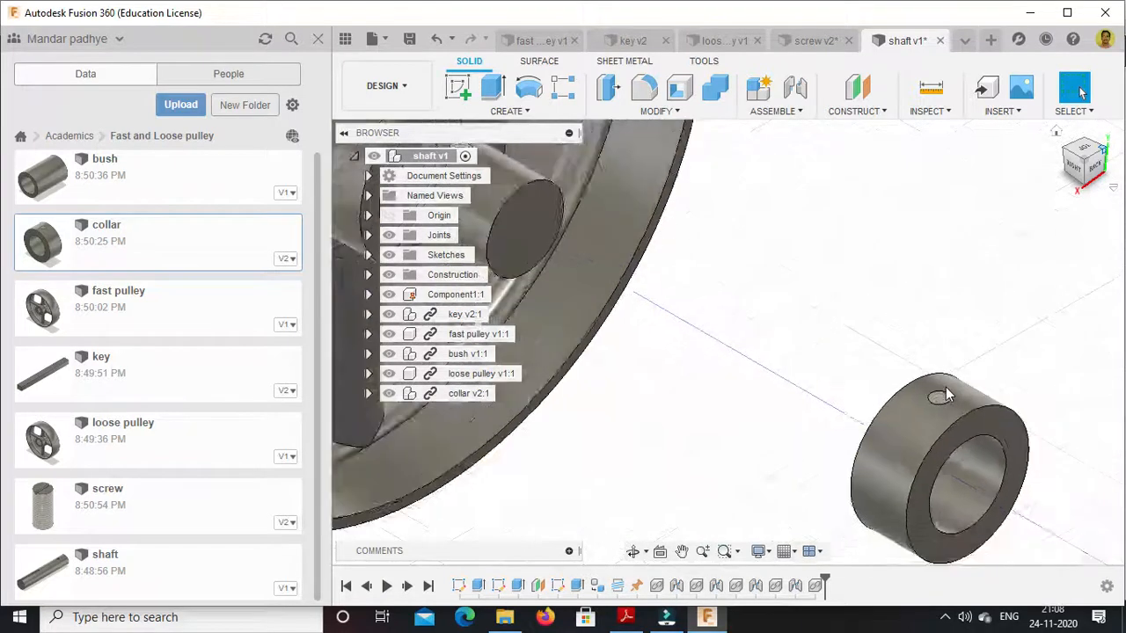
pyautogui.scroll(10, 730, 298)
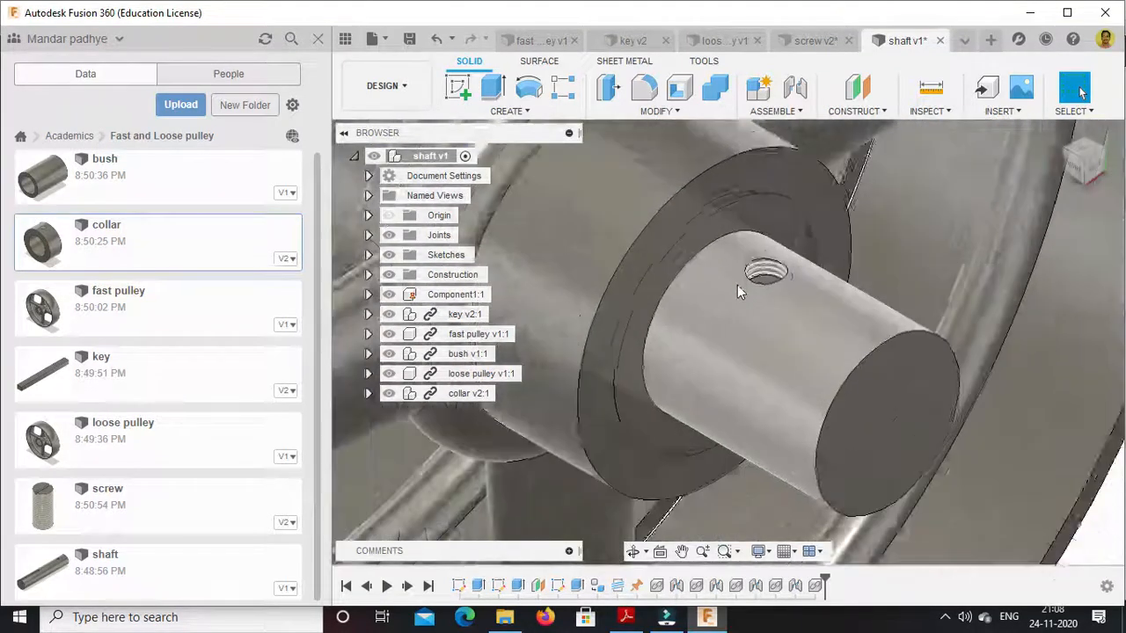
pyautogui.scroll(-10, 771, 263)
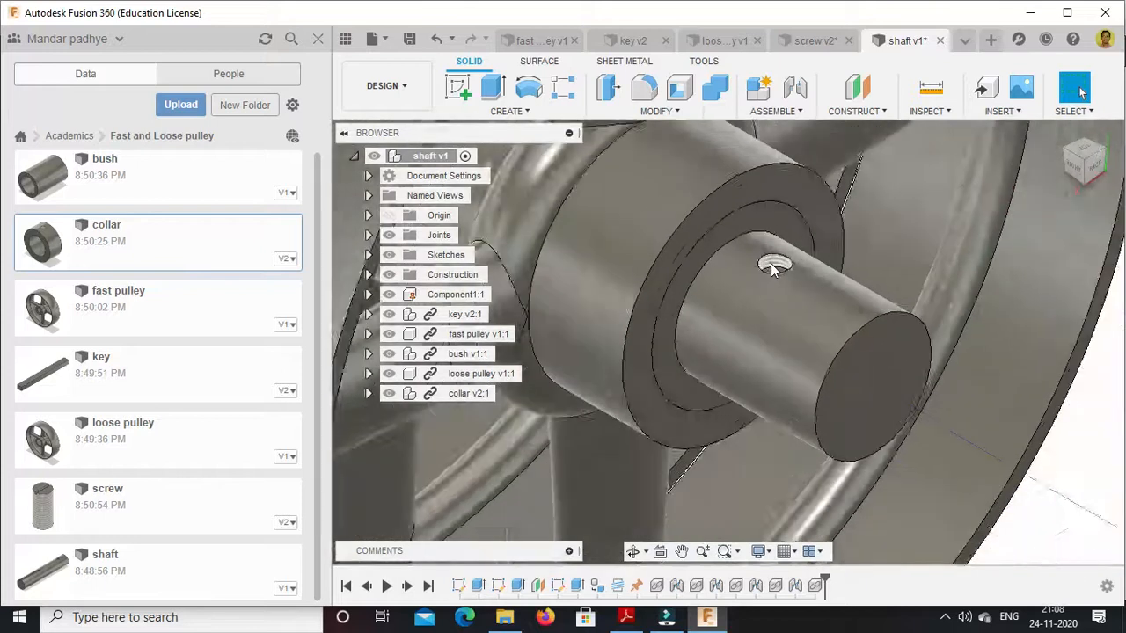
# Start a joint and snap its first component to the centre of the inner end of the collar's threaded hole
pyautogui.click(790, 115)
pyautogui.click(776, 147)
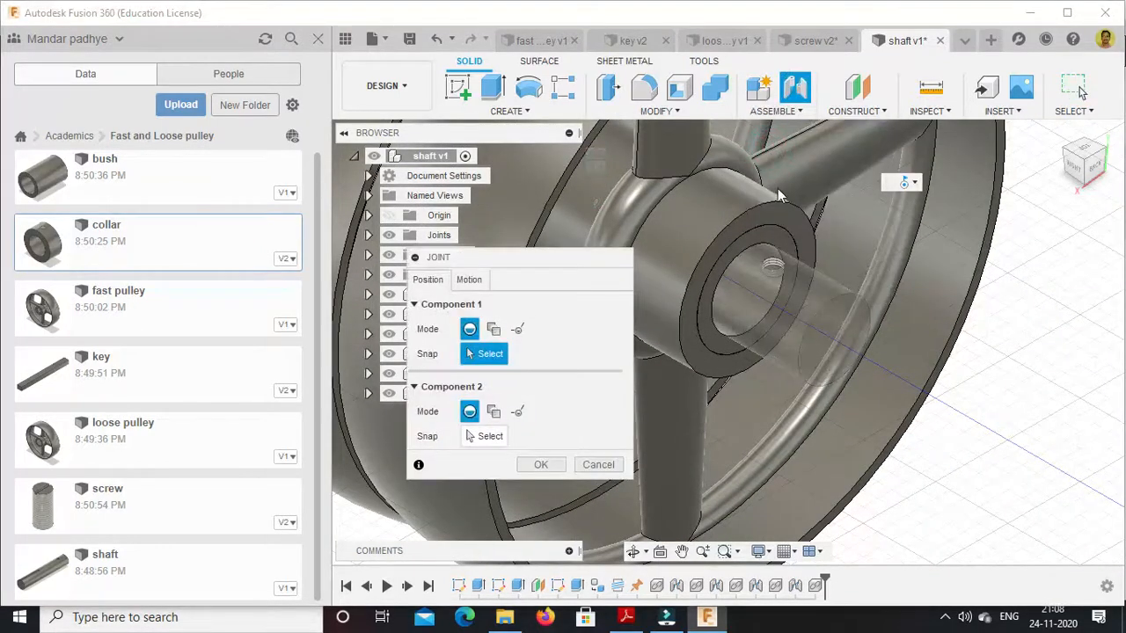
pyautogui.scroll(-5, 777, 188)
pyautogui.scroll(8, 953, 324)
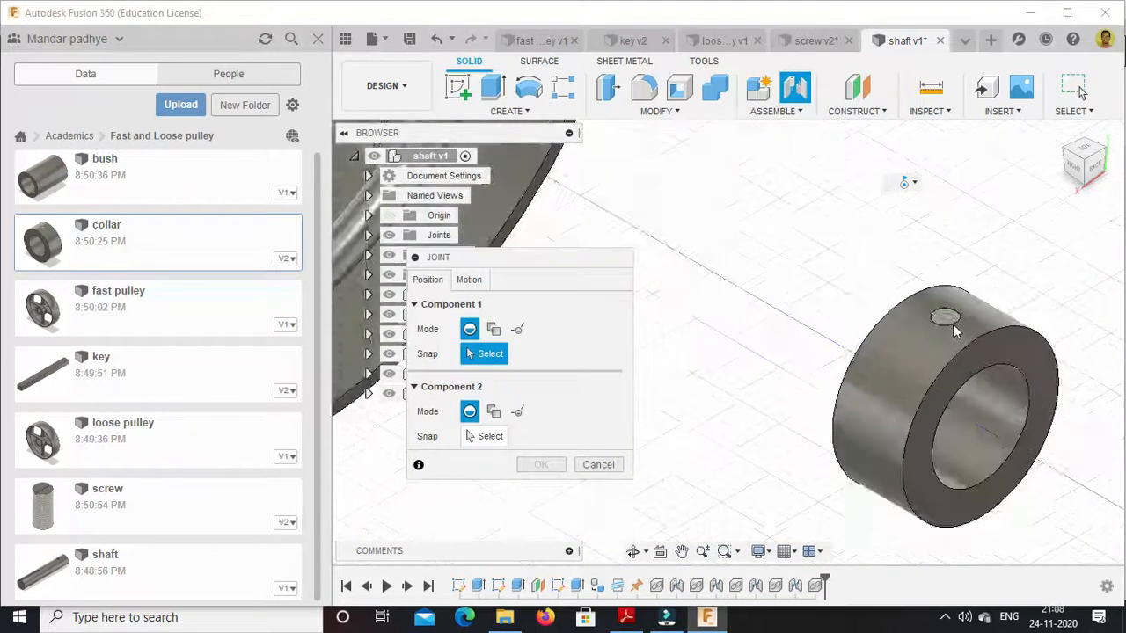
pyautogui.scroll(5, 953, 324)
pyautogui.scroll(5, 926, 302)
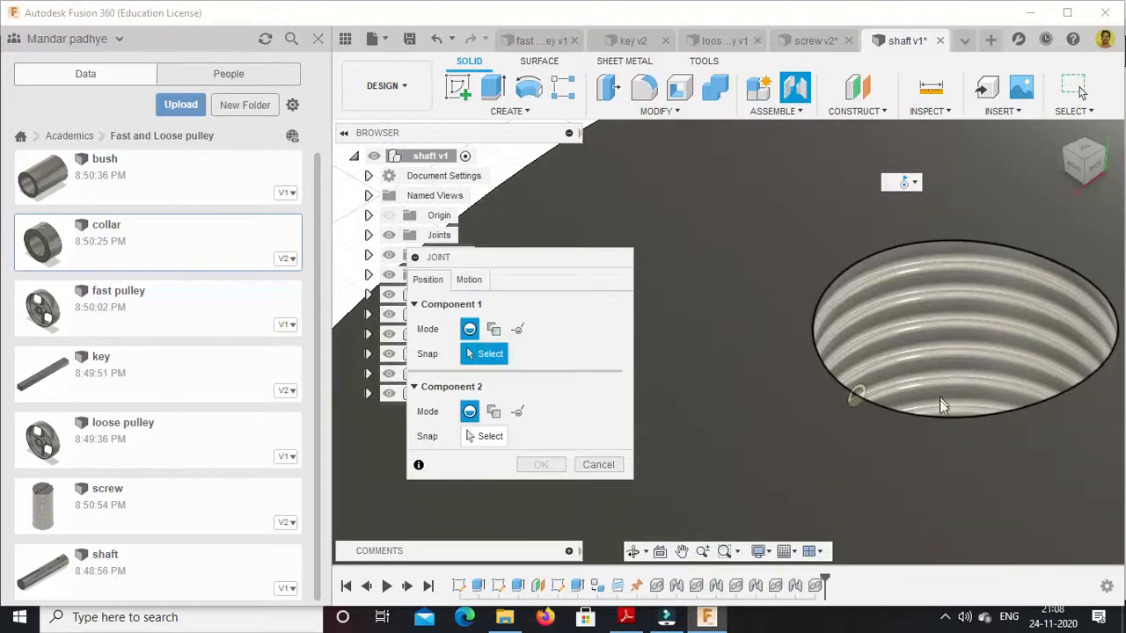
pyautogui.click(1081, 179)
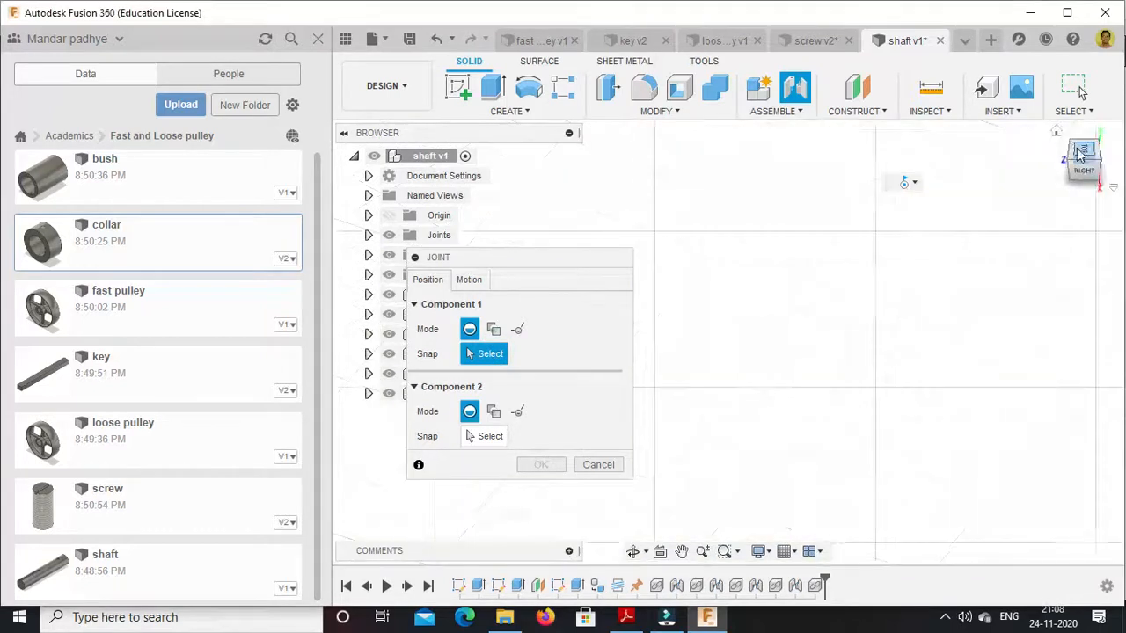
pyautogui.click(1056, 131)
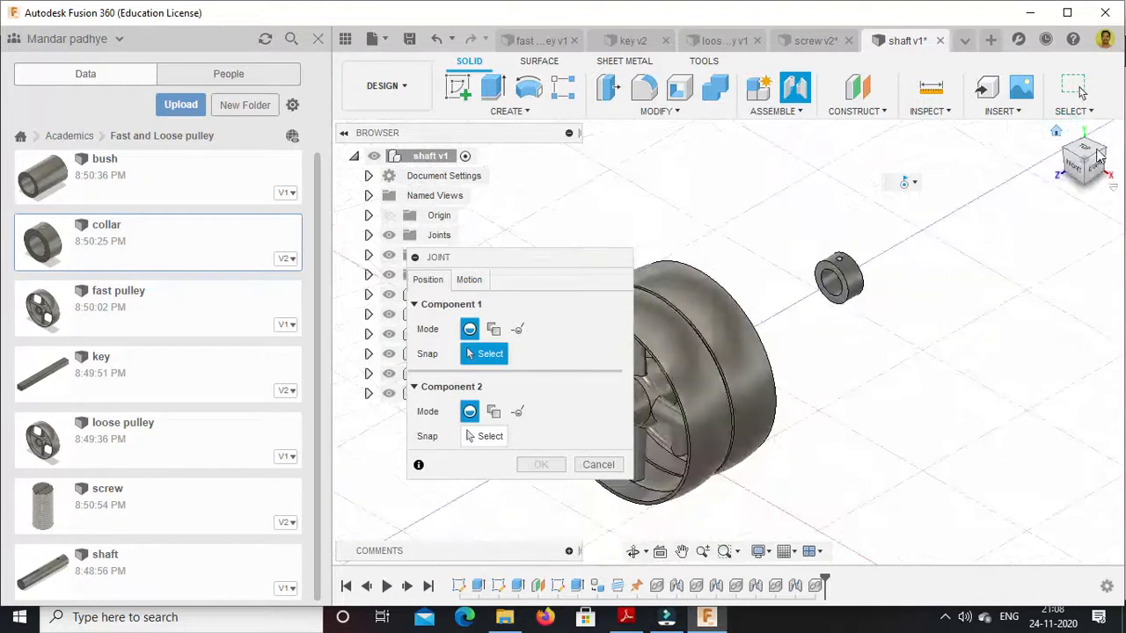
pyautogui.click(1093, 170)
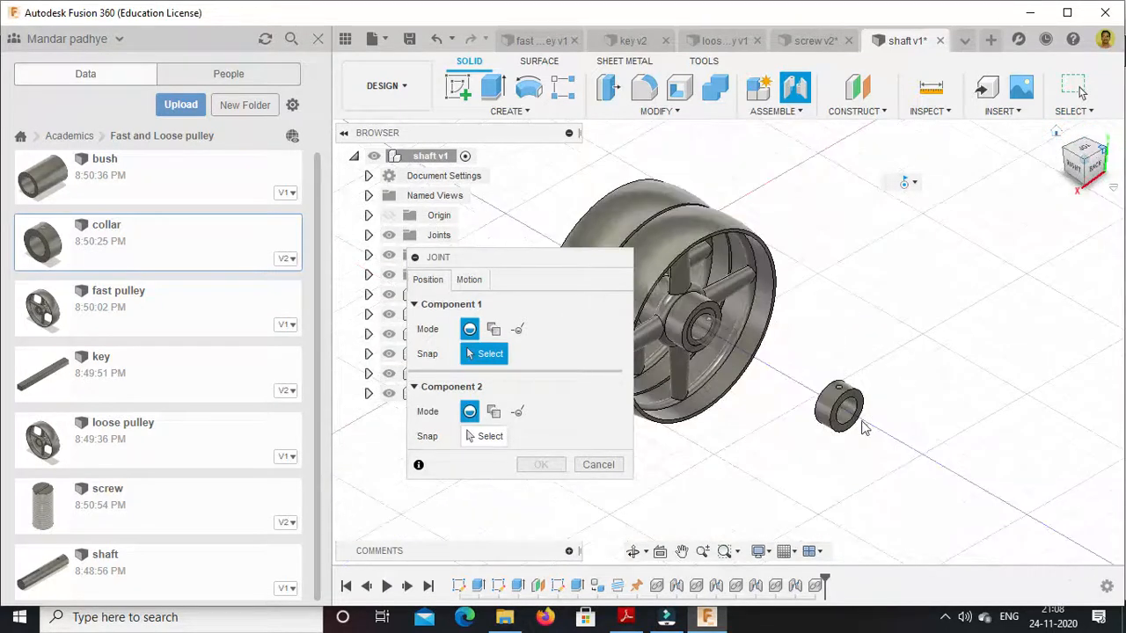
pyautogui.scroll(5, 867, 428)
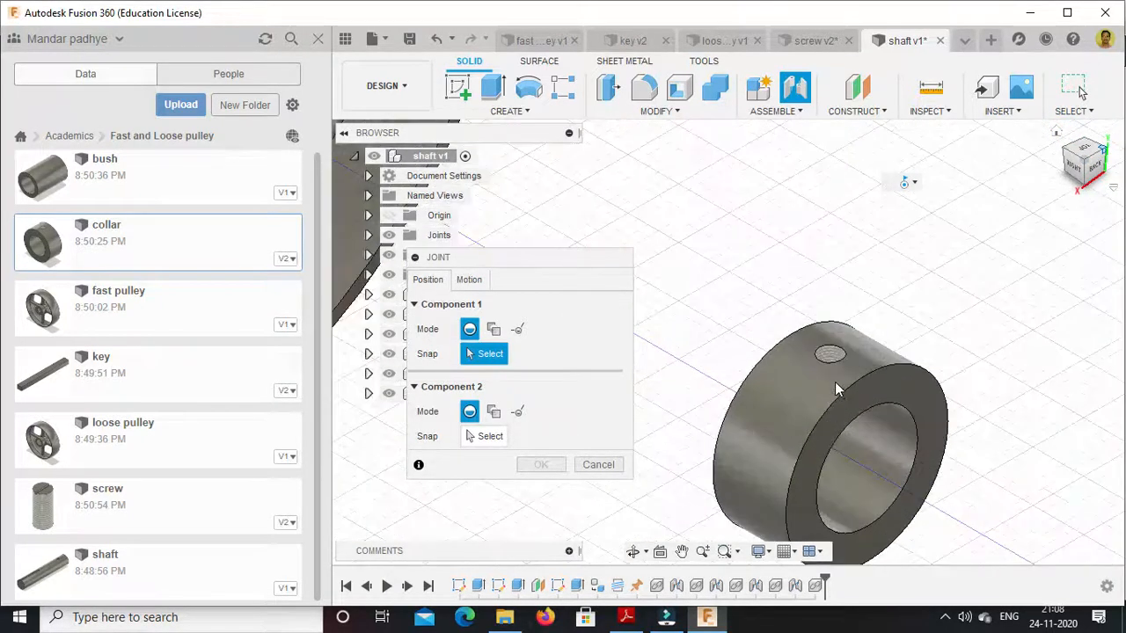
pyautogui.scroll(5, 835, 386)
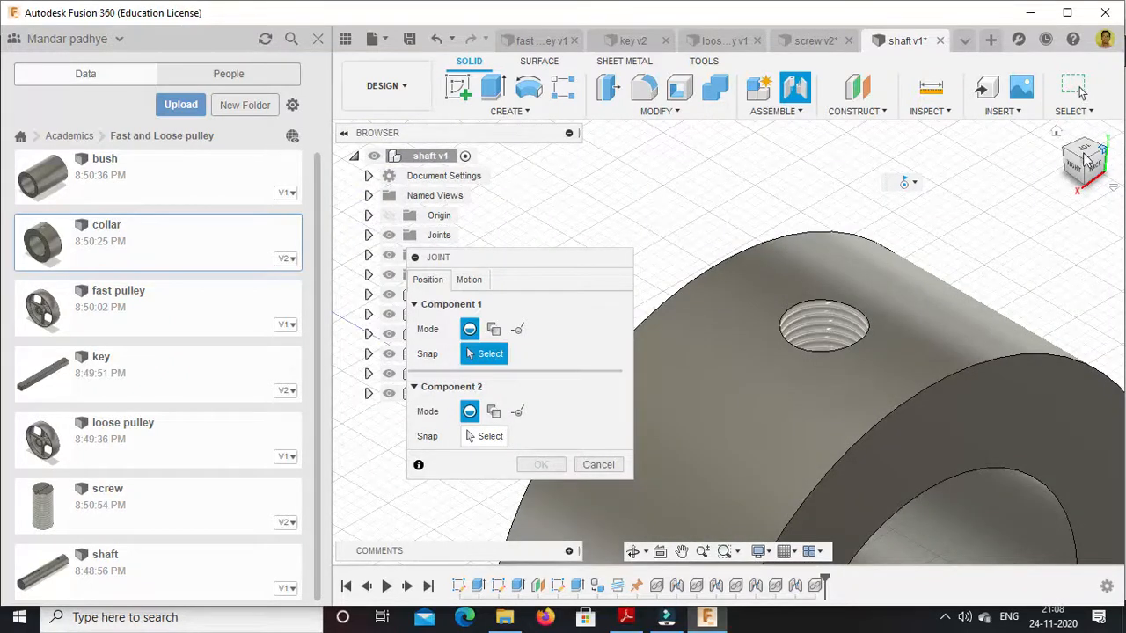
pyautogui.moveTo(1084, 154); pyautogui.dragTo(1083, 161)
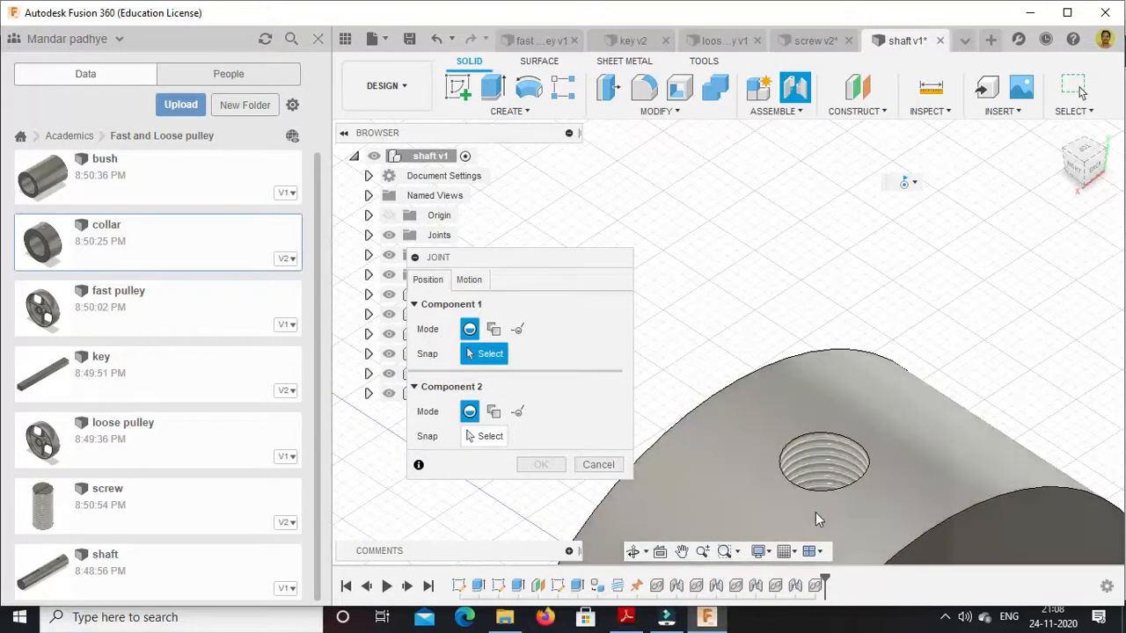
pyautogui.scroll(-3, 994, 232)
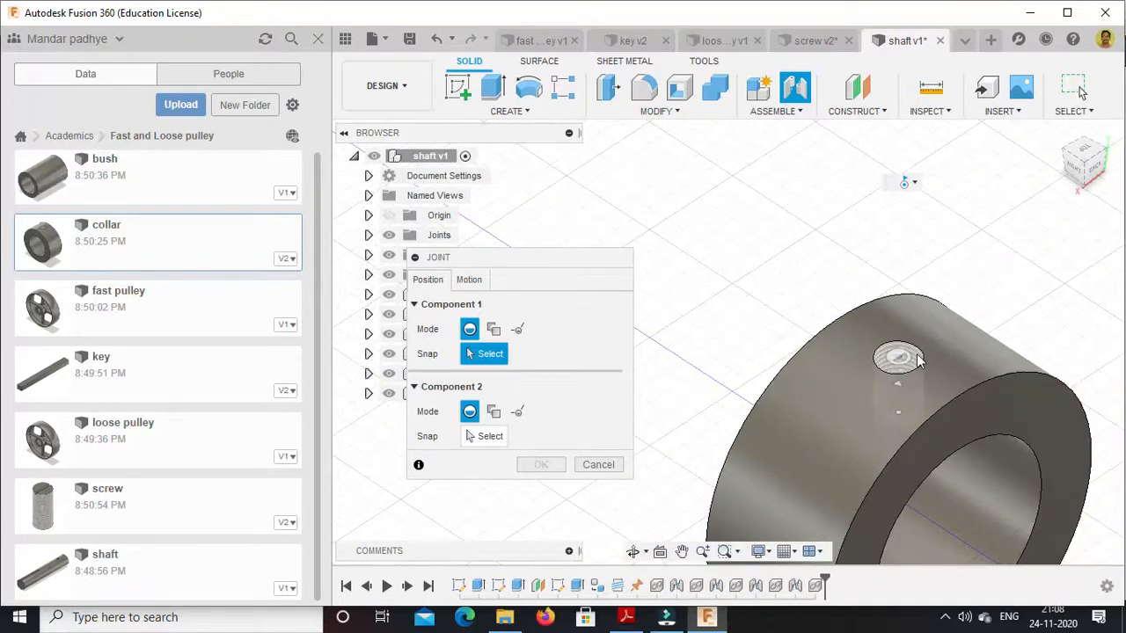
pyautogui.click(898, 413)
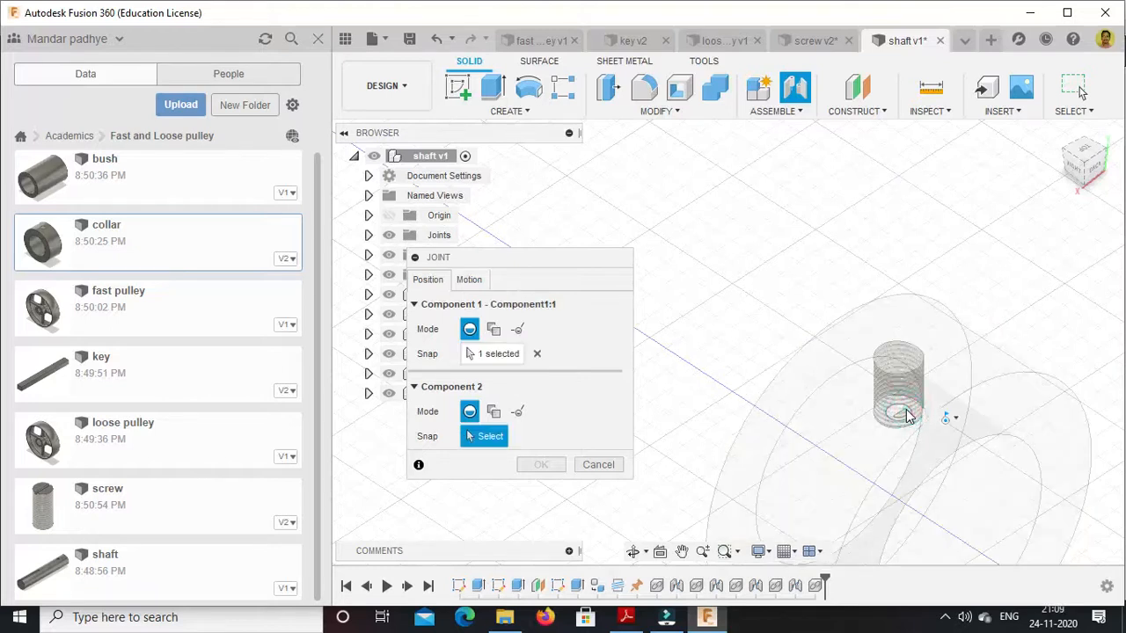
# Try to snap the joint's second component to the threaded wall of the shaft's screw hole, and clear that selection
pyautogui.click(1060, 137)
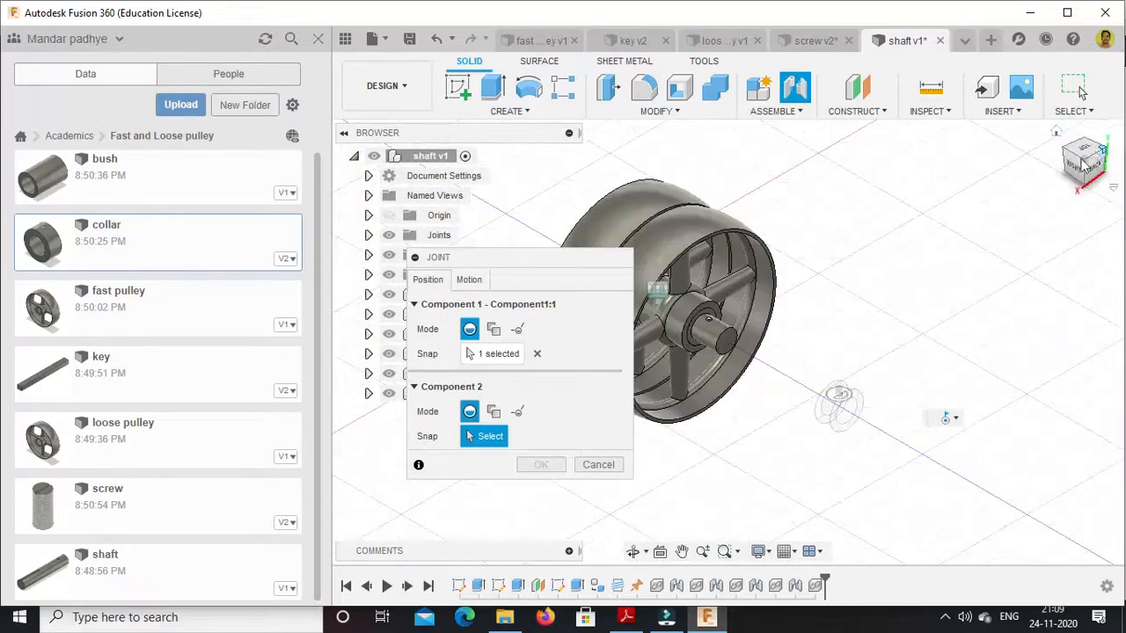
pyautogui.scroll(5, 697, 319)
pyautogui.scroll(5, 699, 318)
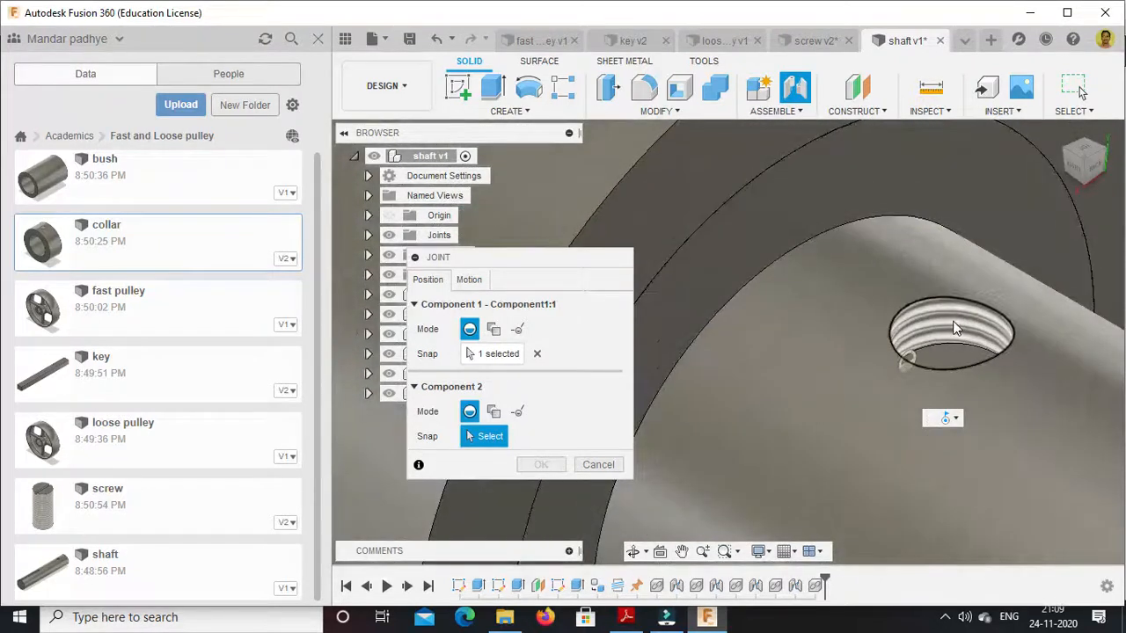
pyautogui.scroll(4, 944, 335)
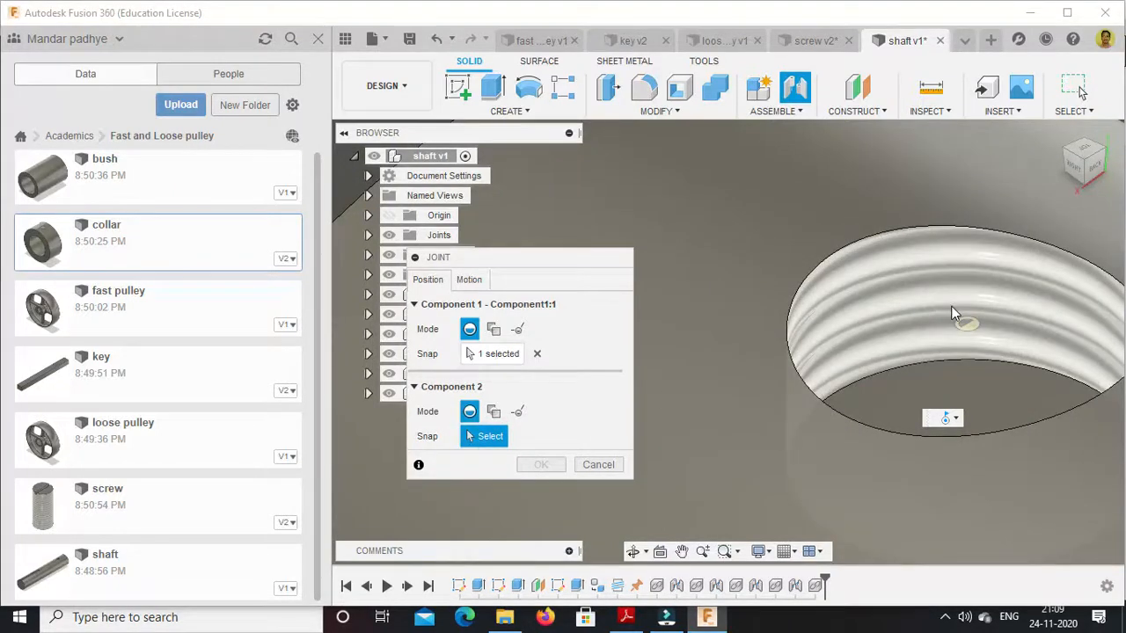
pyautogui.scroll(-4, 951, 314)
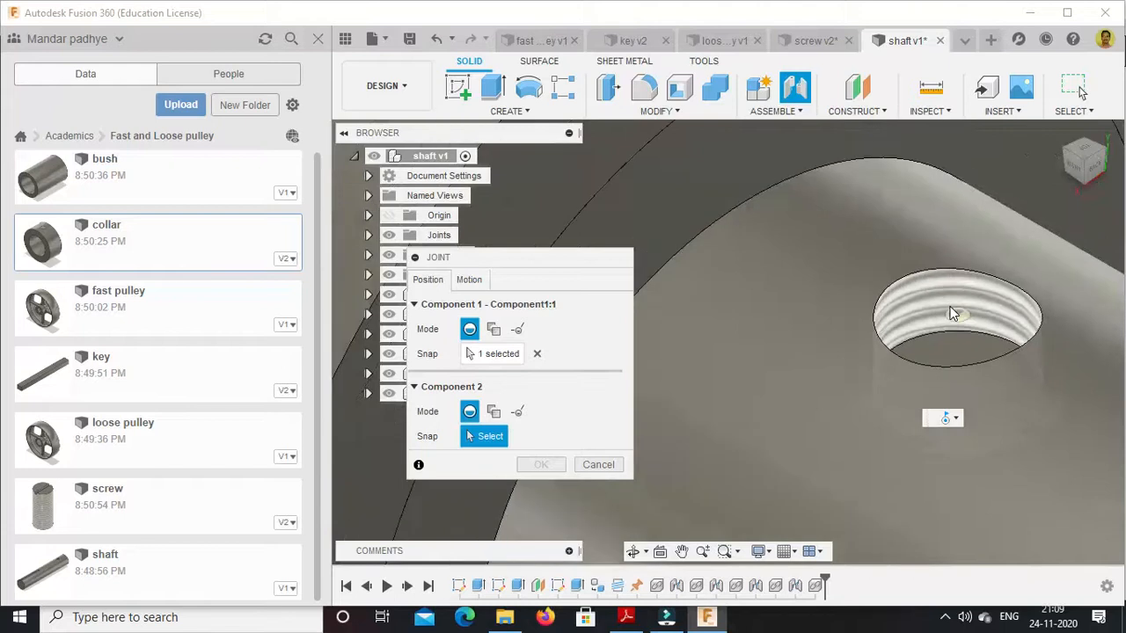
pyautogui.click(952, 314)
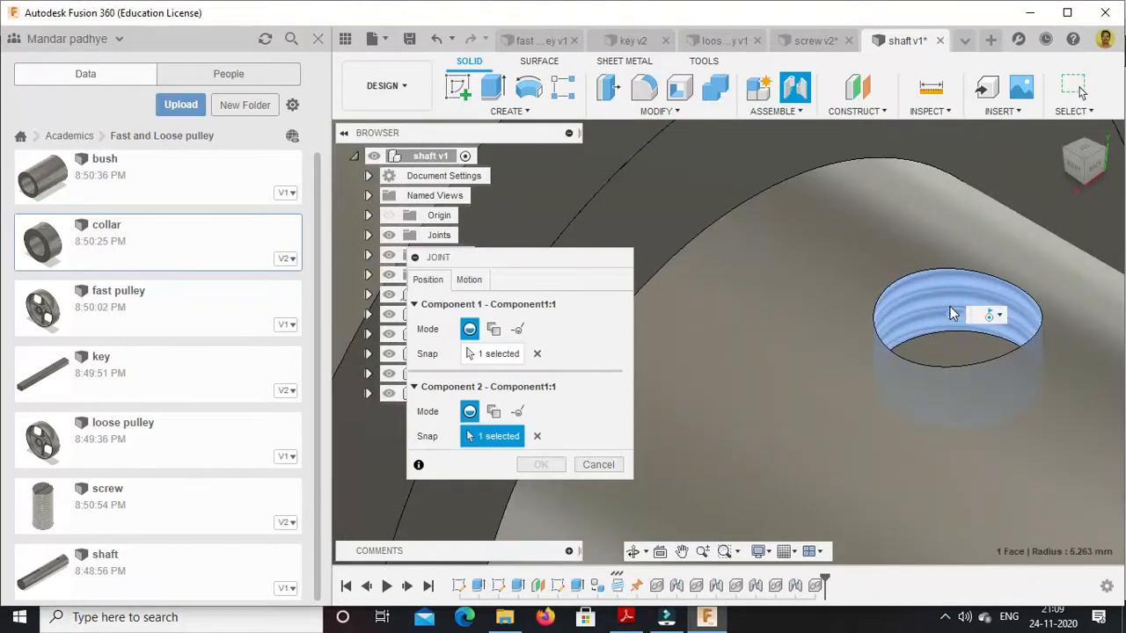
pyautogui.click(536, 437)
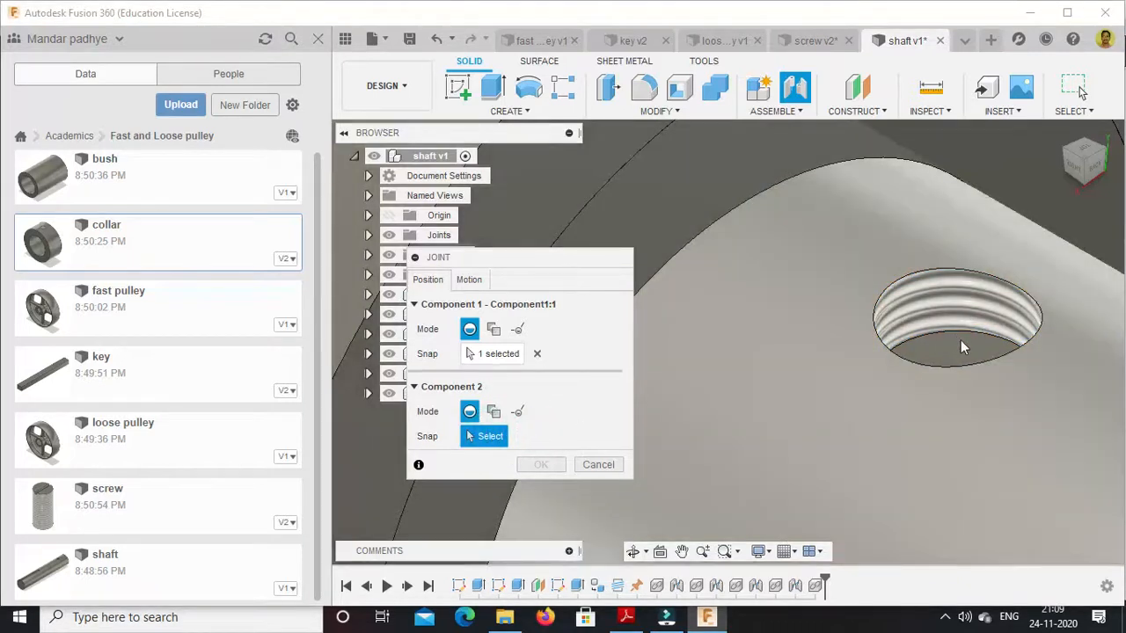
# Snap the collar joint's second component to the centre of the screw hole near the shaft's free end
pyautogui.click(1077, 150)
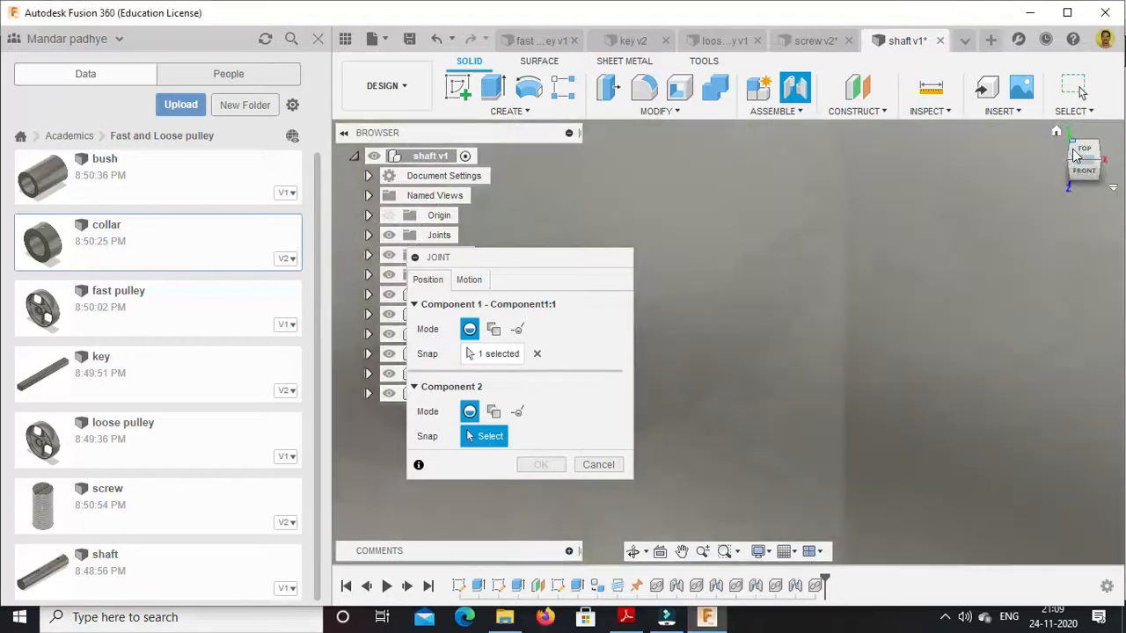
pyautogui.click(1097, 155)
pyautogui.click(1101, 155)
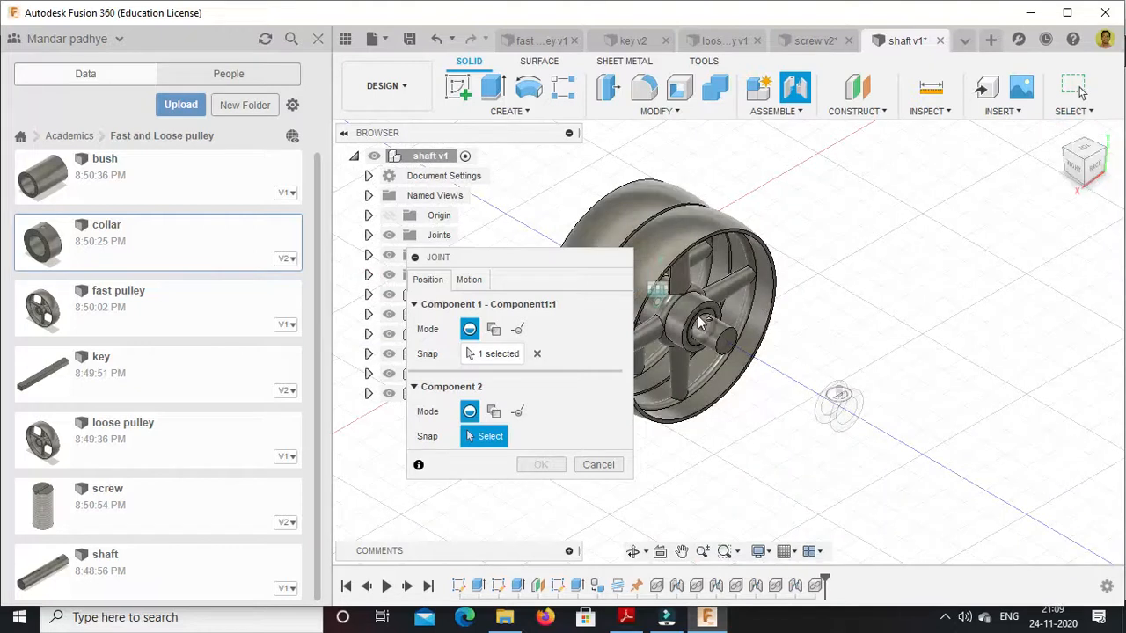
pyautogui.scroll(5, 700, 318)
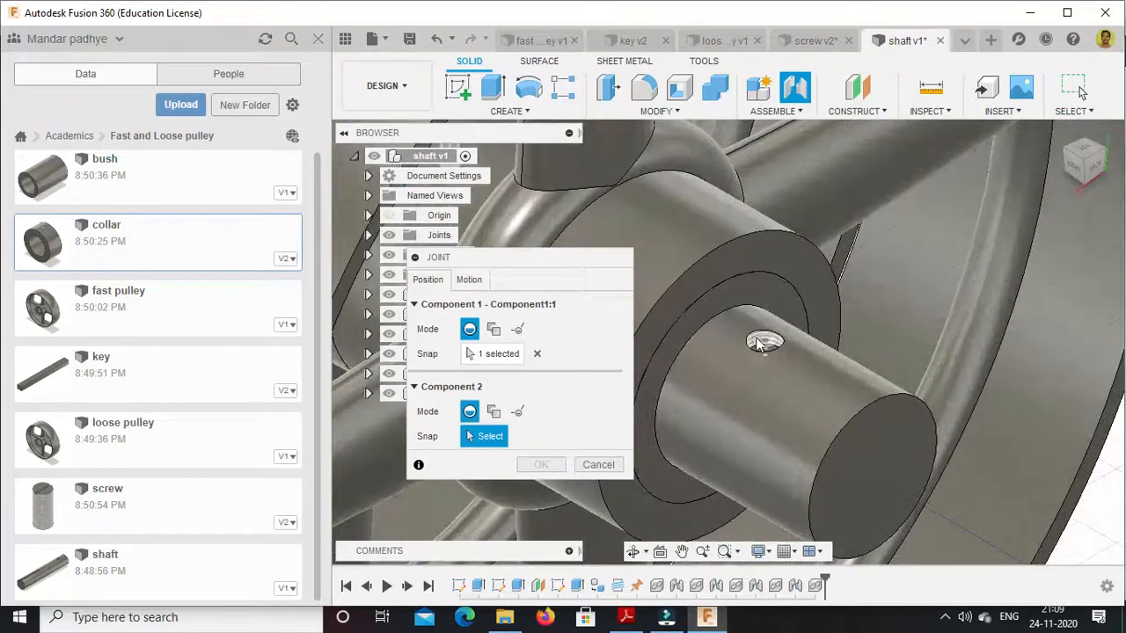
pyautogui.scroll(2, 758, 343)
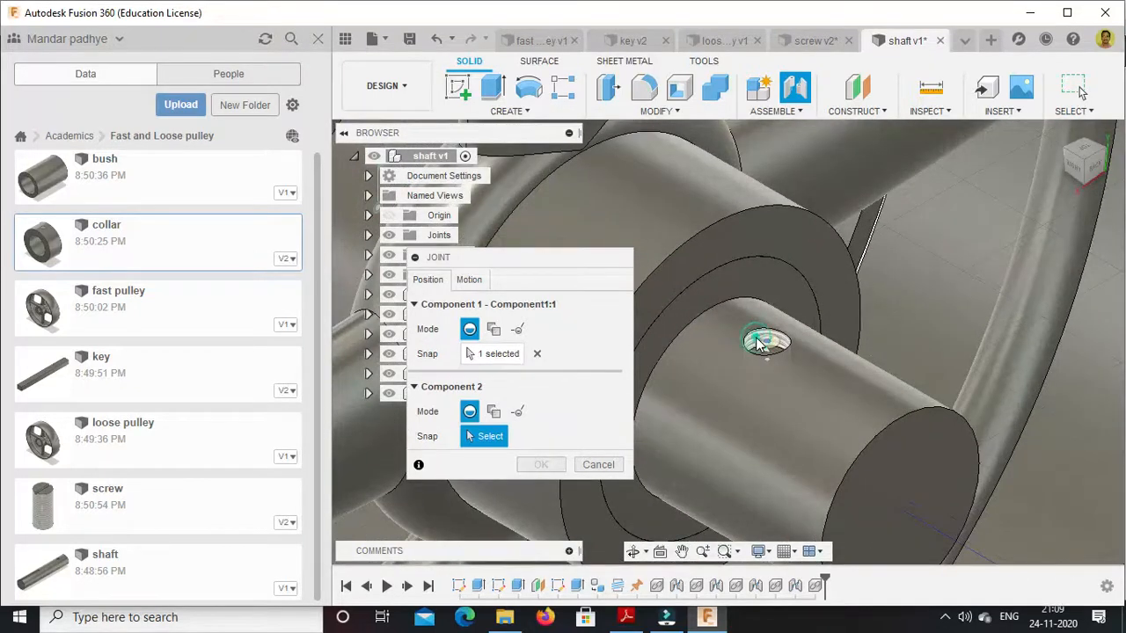
pyautogui.click(758, 342)
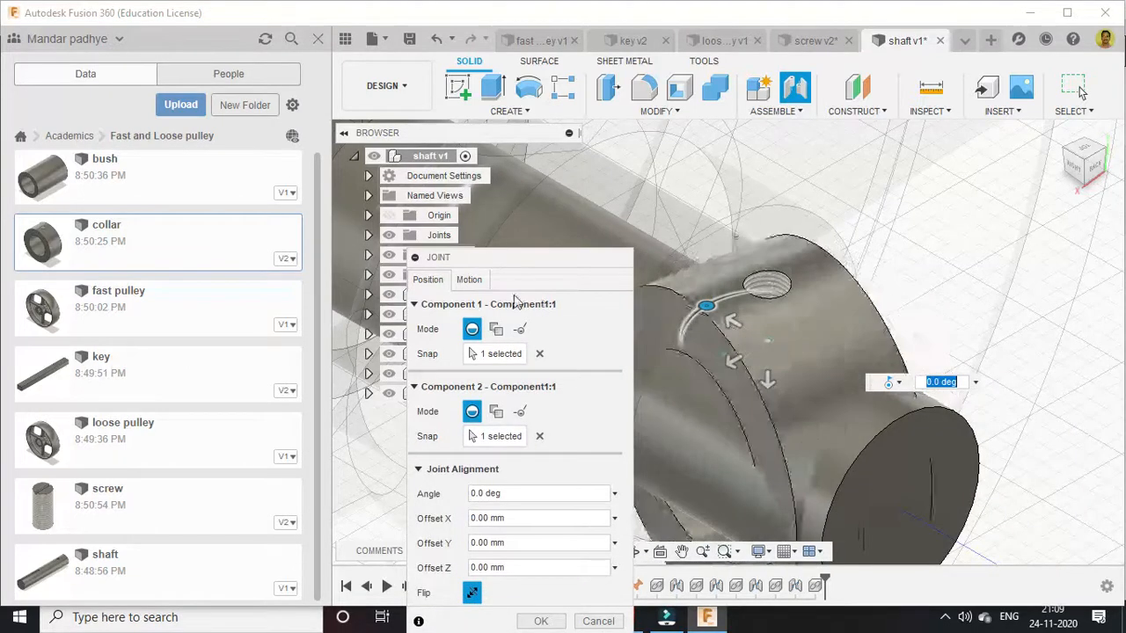
# Set the collar joint's motion type to Rigid and complete the joint
pyautogui.click(469, 280)
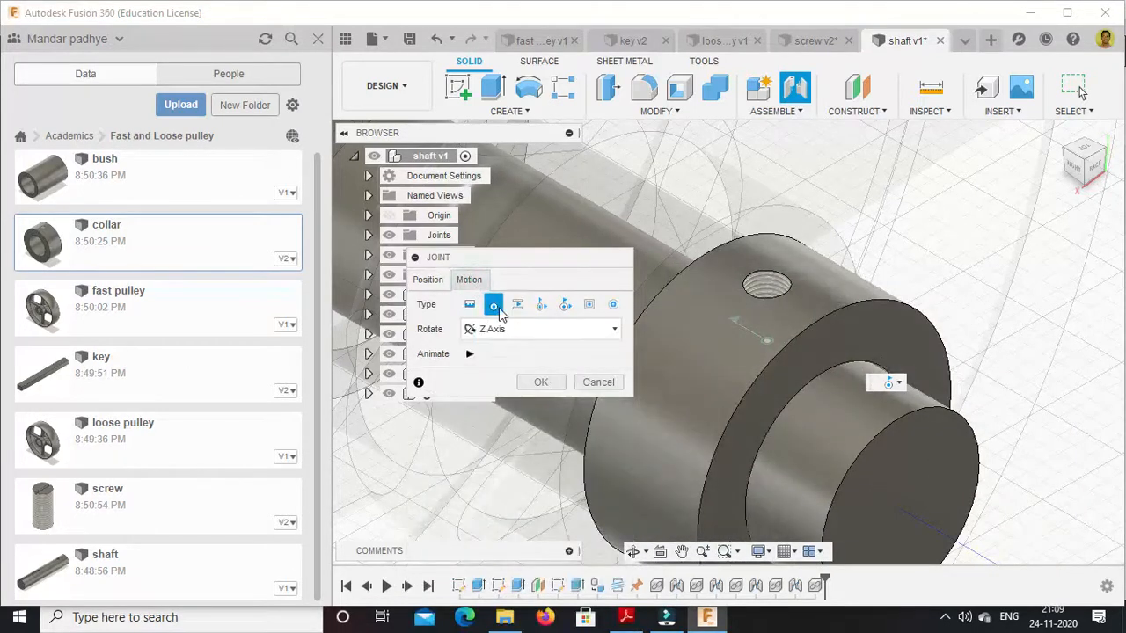
pyautogui.click(471, 305)
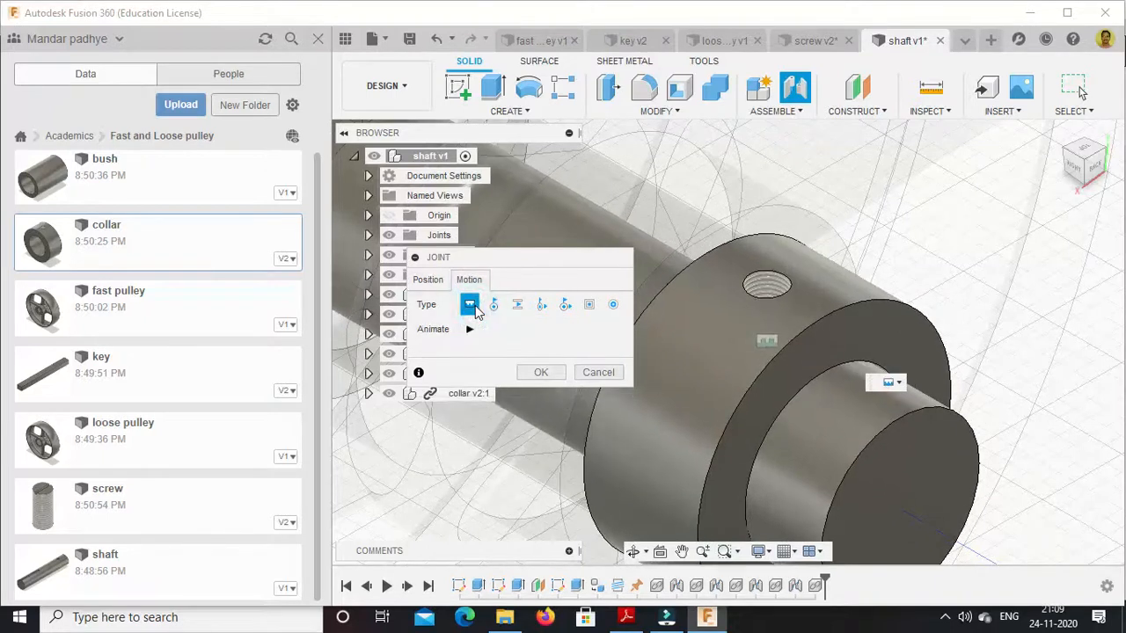
pyautogui.click(540, 373)
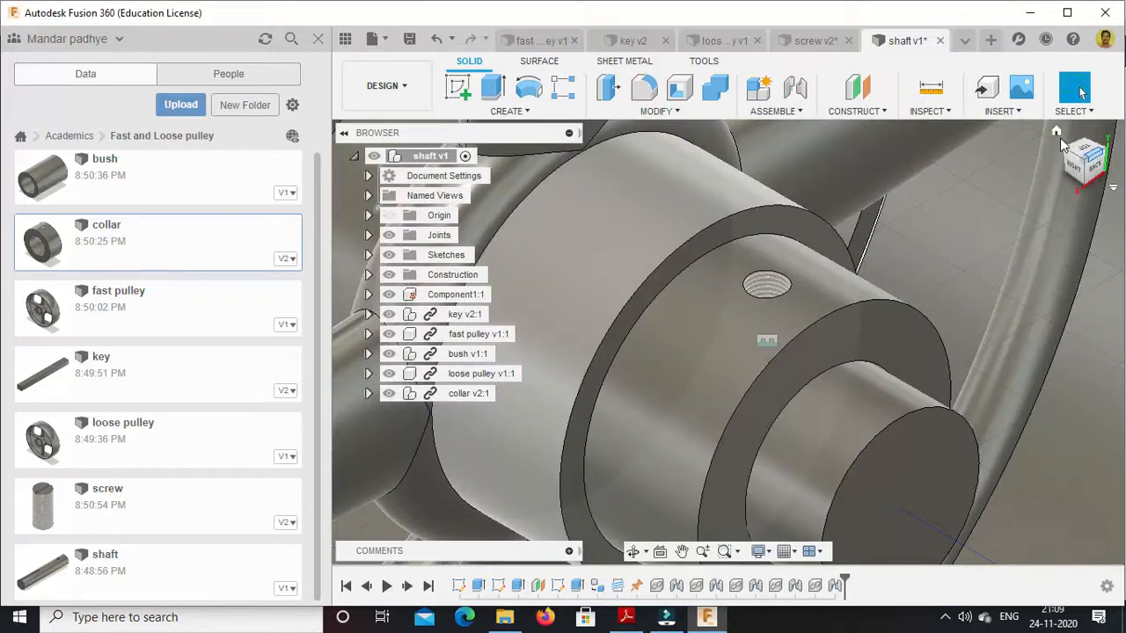
# Insert the screw from the Fast and Loose pulley folder into the shaft design, moved -550 mm along Z
pyautogui.click(1058, 132)
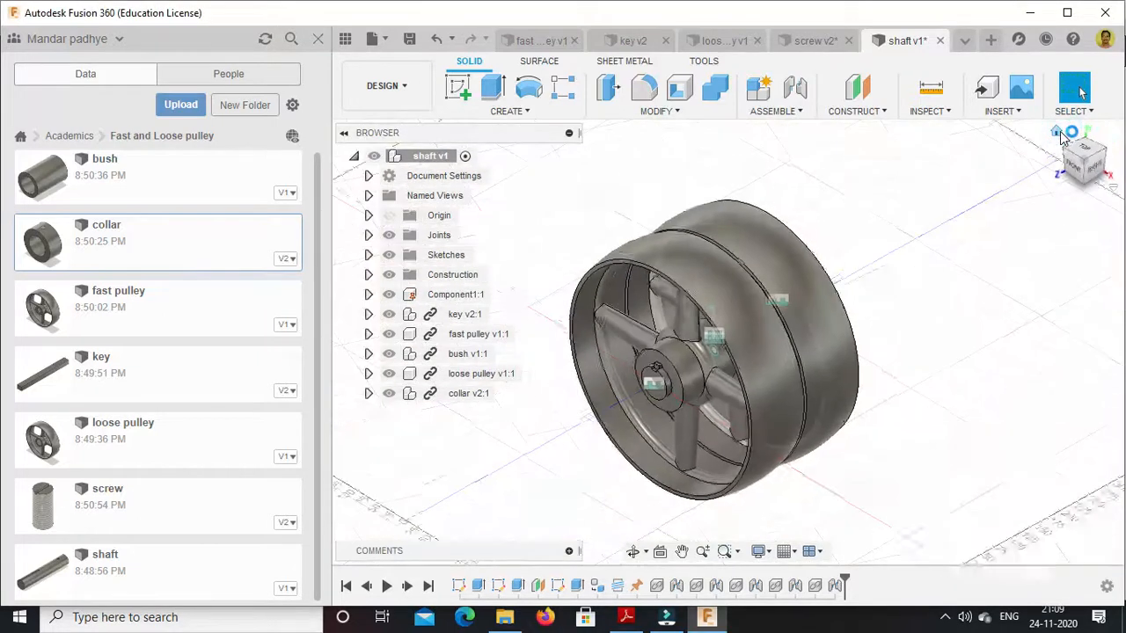
pyautogui.click(1109, 156)
pyautogui.scroll(10, 796, 351)
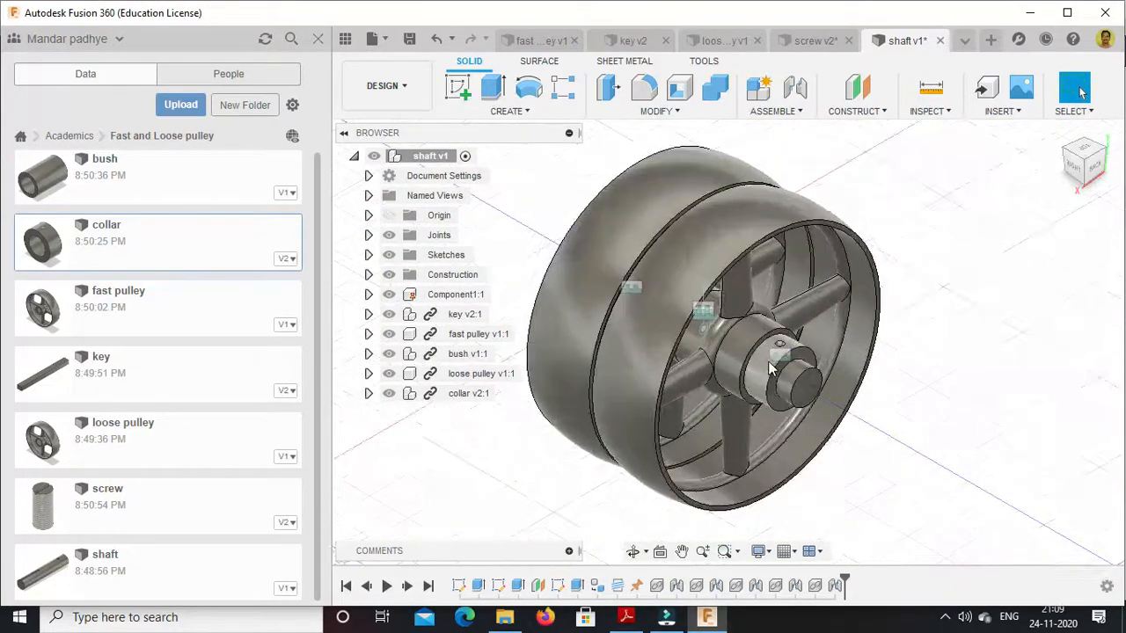
pyautogui.scroll(2, 783, 349)
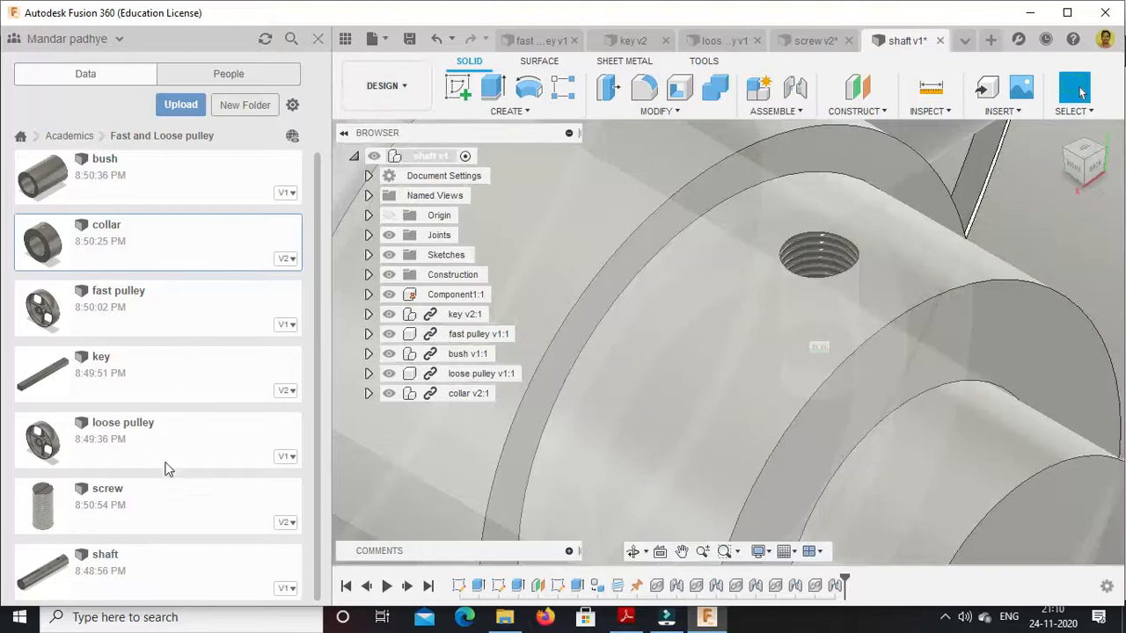
pyautogui.rightClick(146, 503)
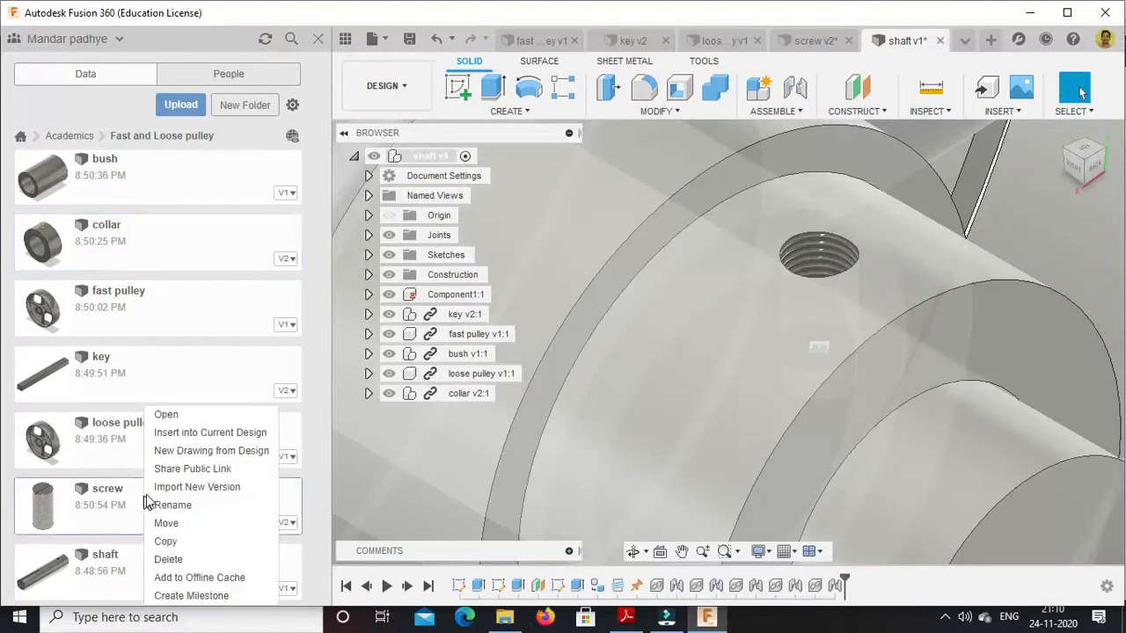
pyautogui.click(193, 436)
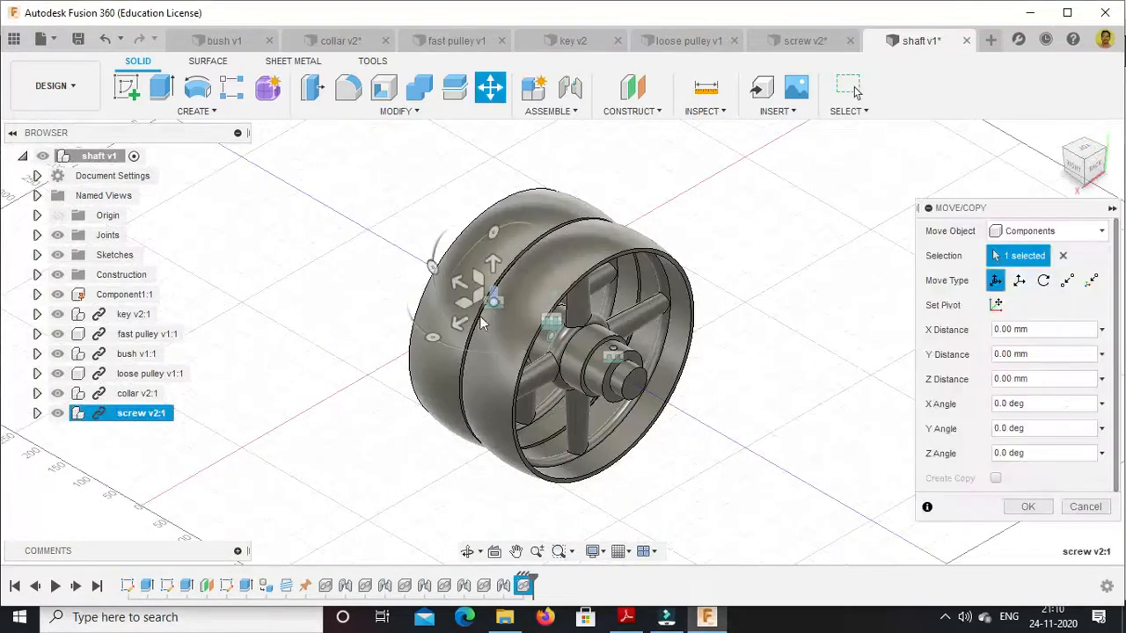
pyautogui.moveTo(457, 280); pyautogui.dragTo(743, 416)
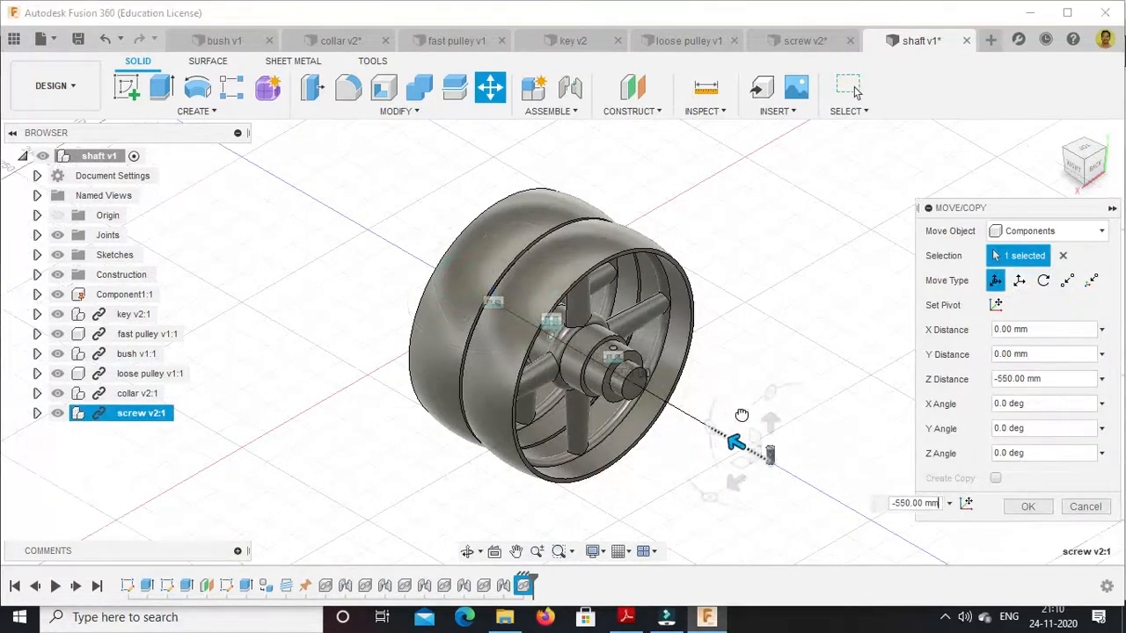
pyautogui.click(1032, 507)
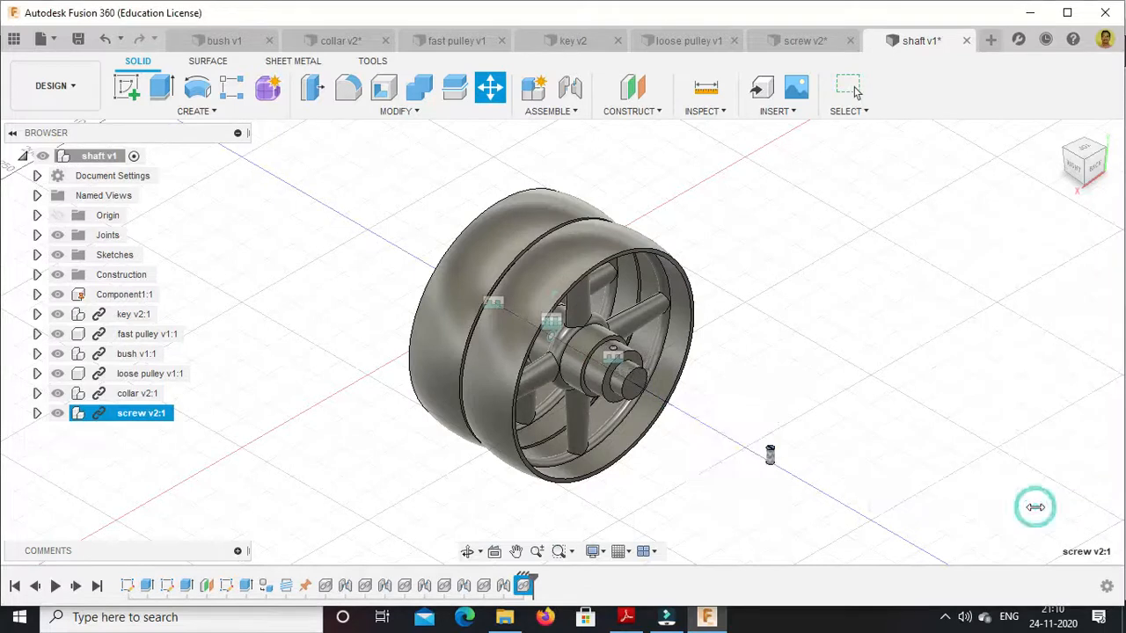
# Start a joint and snap its first component to the centre of the screw's unslotted lower end
pyautogui.scroll(5, 774, 449)
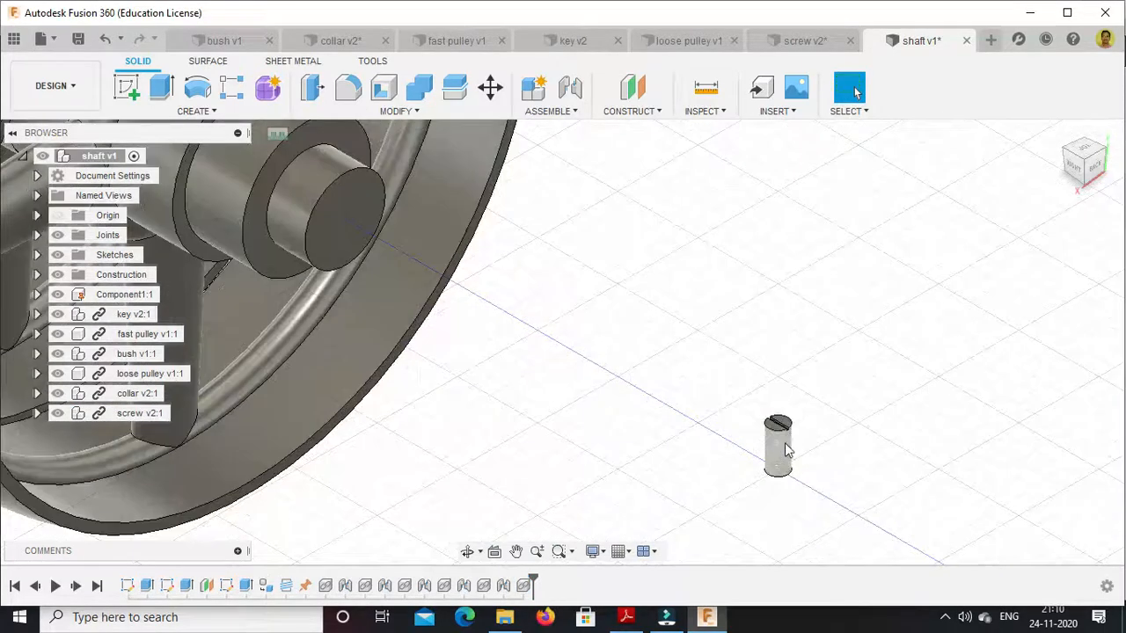
pyautogui.scroll(5, 777, 446)
pyautogui.scroll(-2, 784, 427)
pyautogui.scroll(-4, 783, 426)
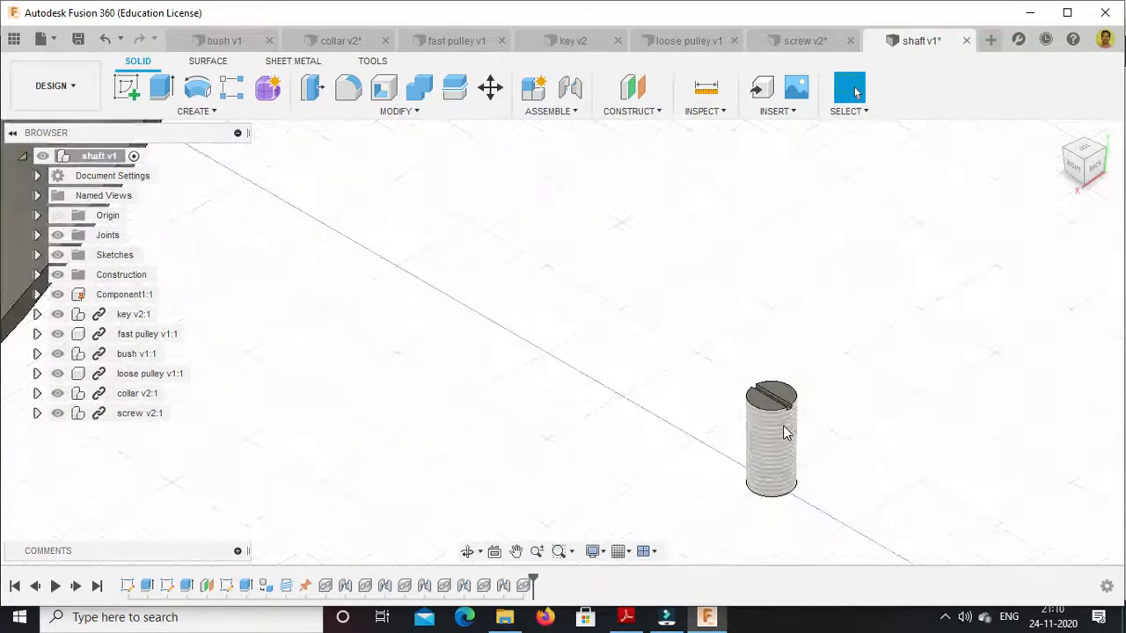
pyautogui.scroll(-6, 535, 337)
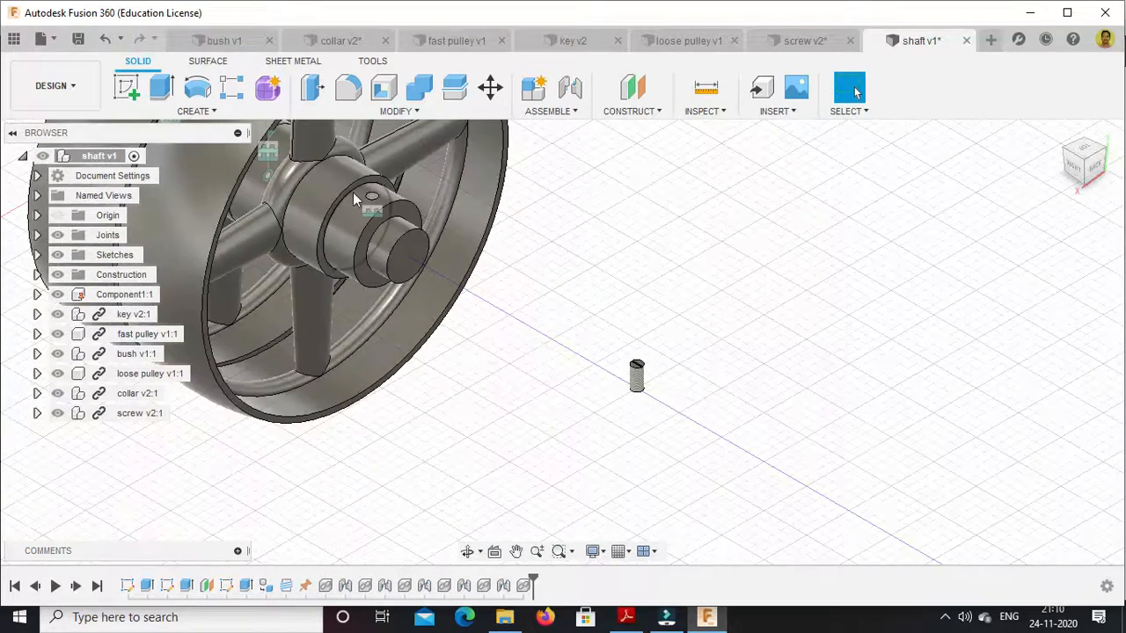
pyautogui.scroll(5, 352, 191)
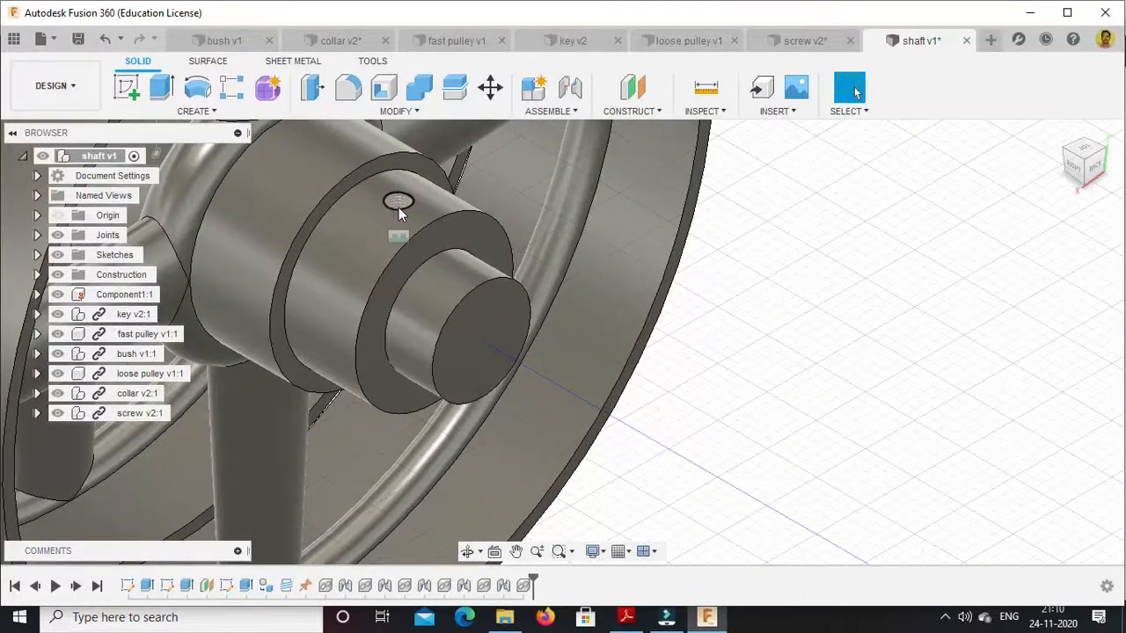
pyautogui.click(563, 111)
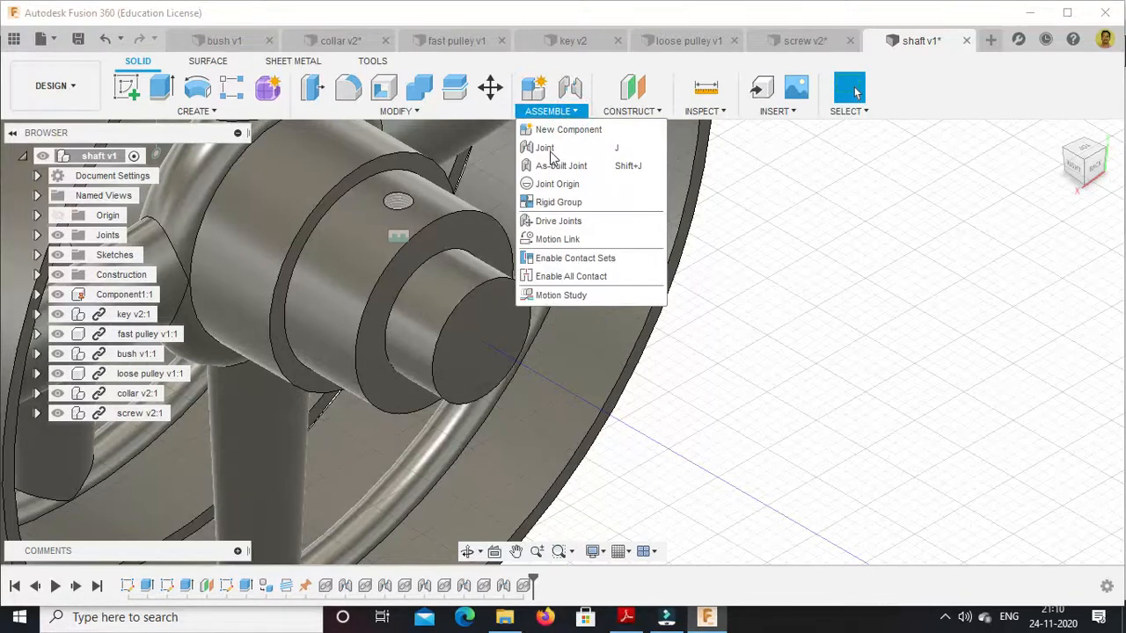
pyautogui.click(547, 148)
pyautogui.scroll(10, 801, 356)
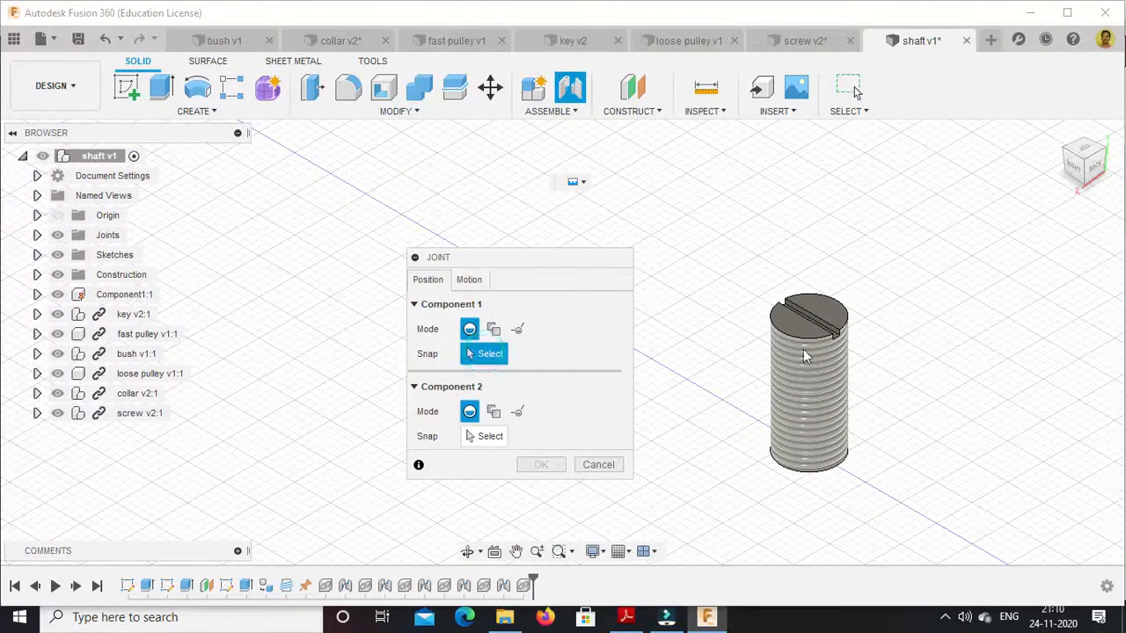
pyautogui.click(823, 444)
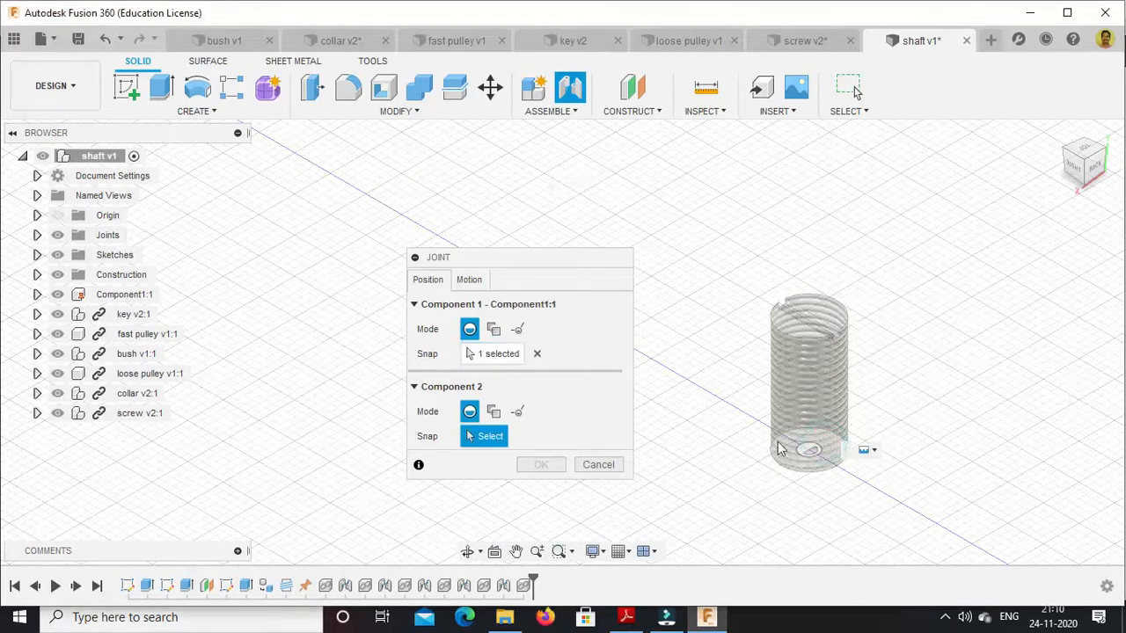
# Snap the screw joint's second component to the centre of the flat floor of the threaded hole beneath the collar
pyautogui.click(1064, 143)
pyautogui.click(1103, 147)
pyautogui.moveTo(528, 256); pyautogui.dragTo(369, 136)
pyautogui.scroll(6, 545, 317)
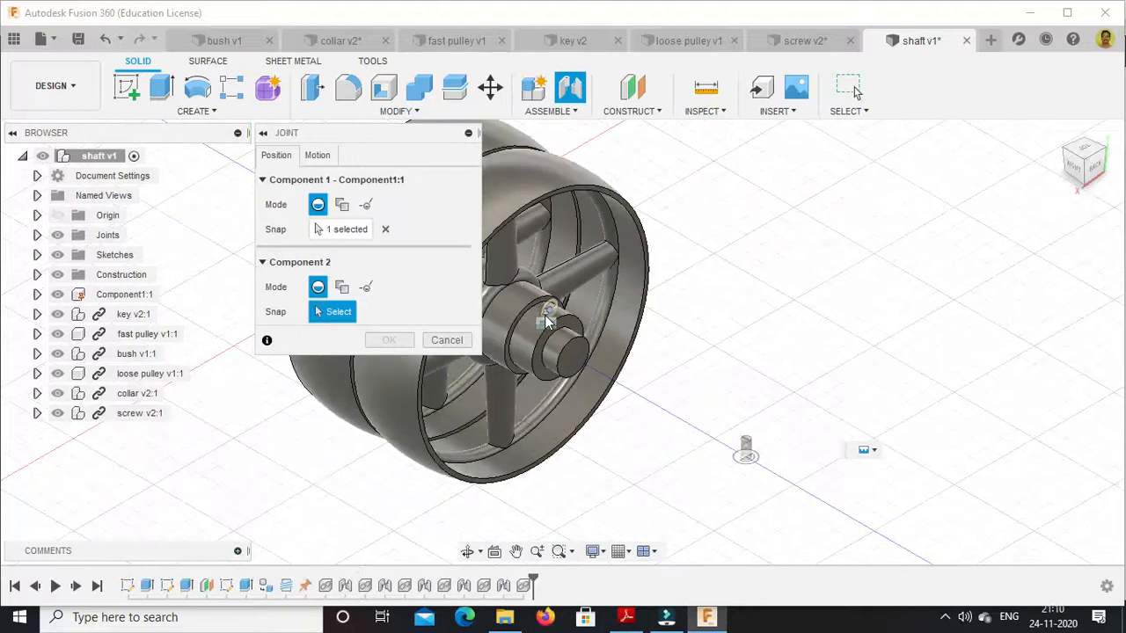
pyautogui.scroll(1, 544, 315)
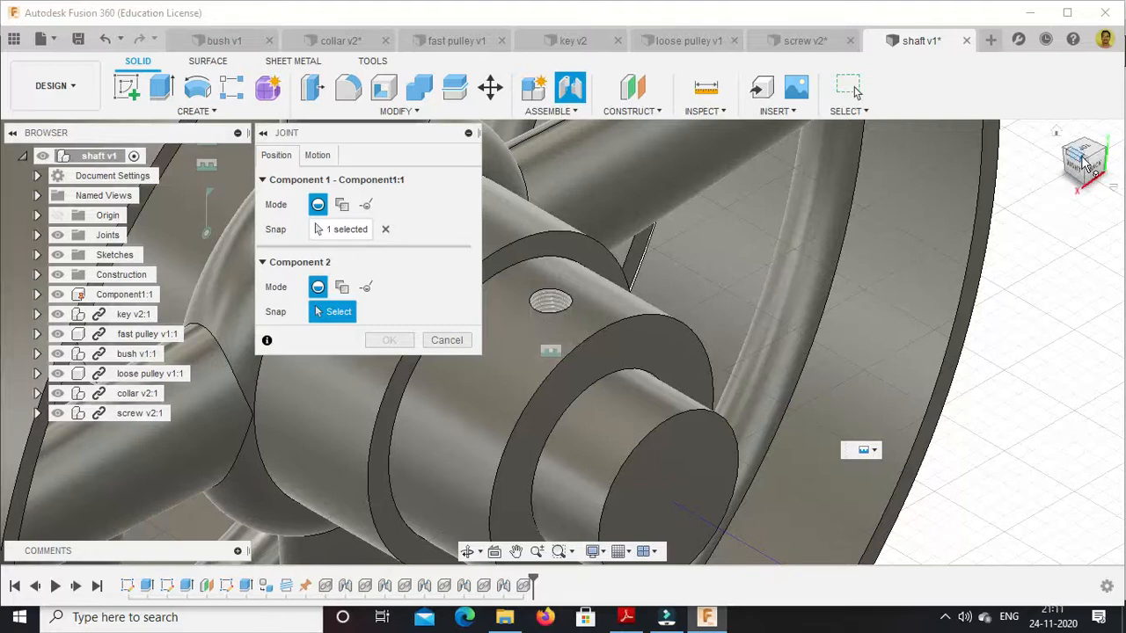
pyautogui.moveTo(1087, 161); pyautogui.dragTo(1071, 183)
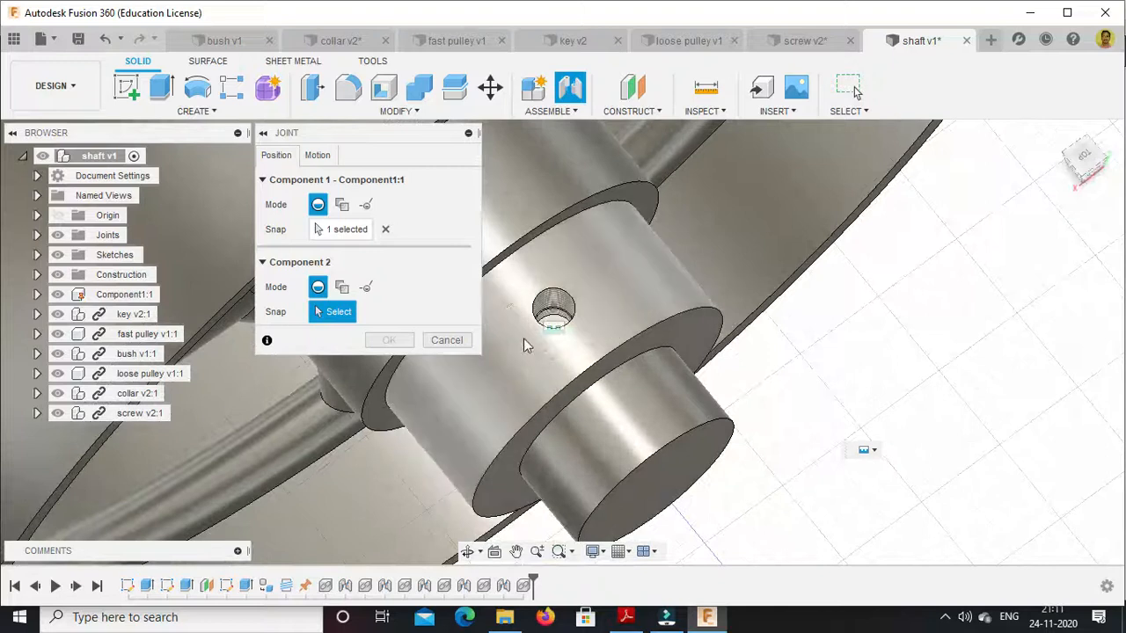
pyautogui.scroll(2, 545, 324)
pyautogui.scroll(5, 550, 324)
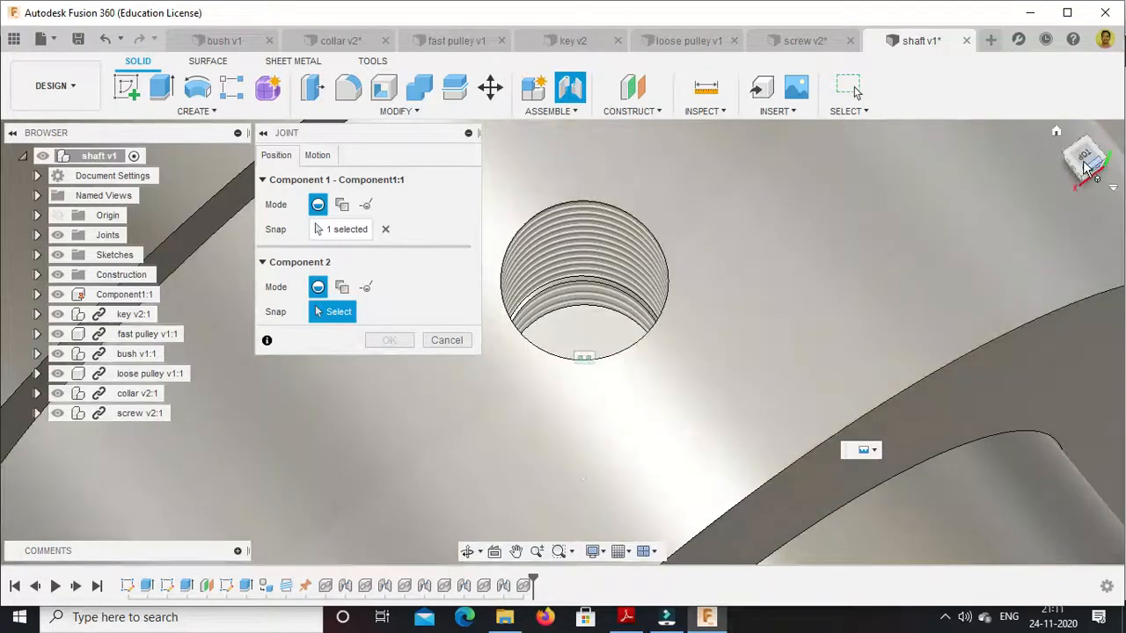
pyautogui.click(1086, 162)
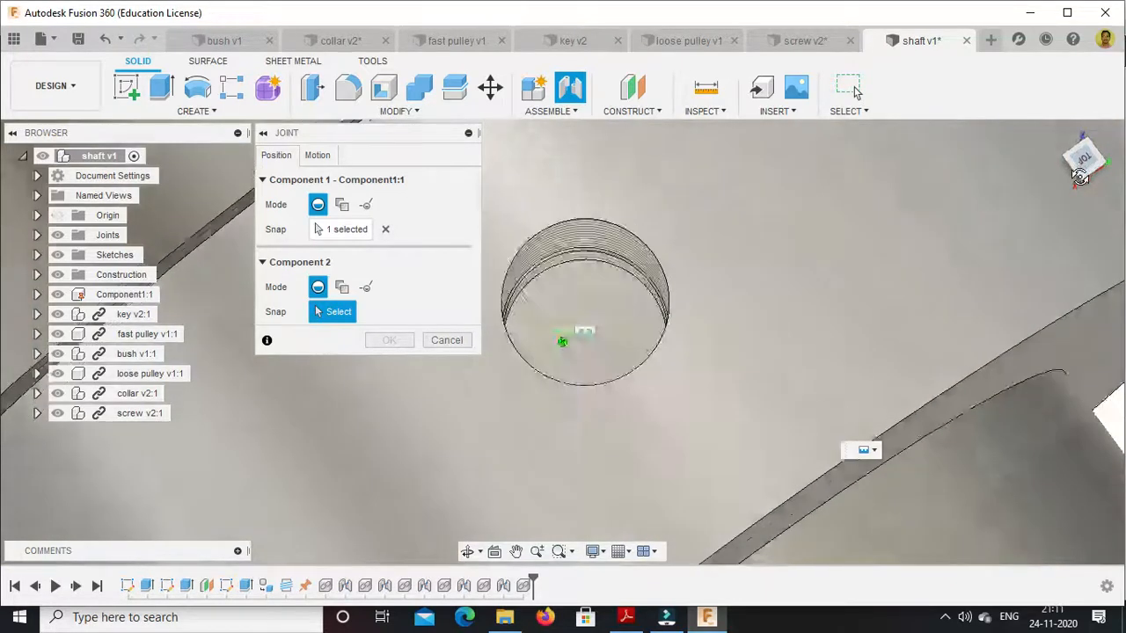
pyautogui.scroll(3, 592, 326)
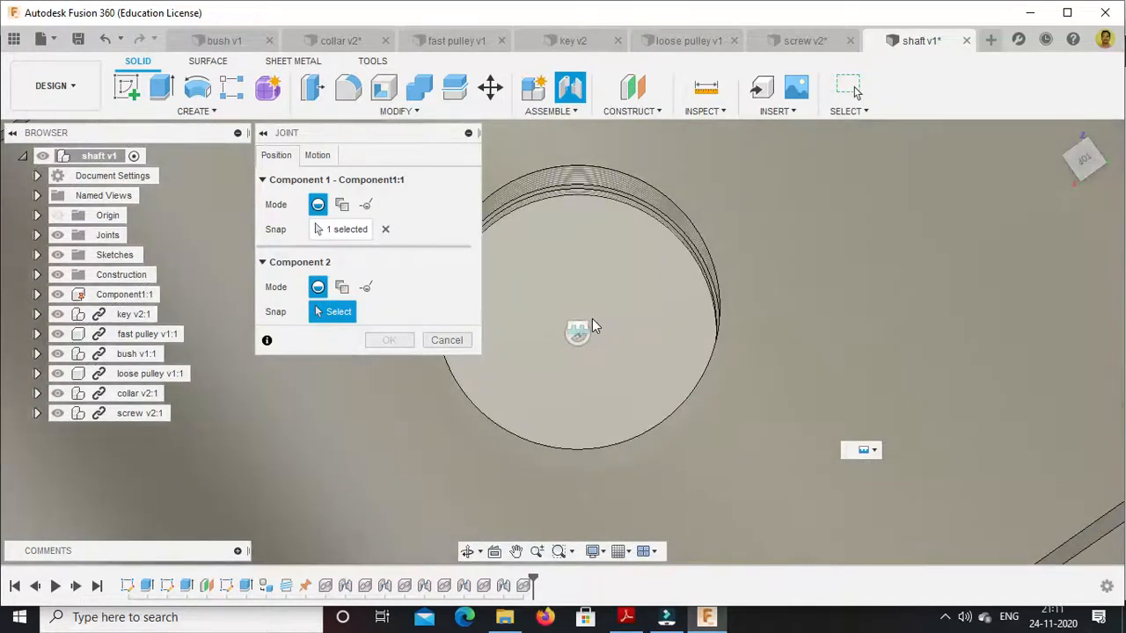
pyautogui.click(592, 323)
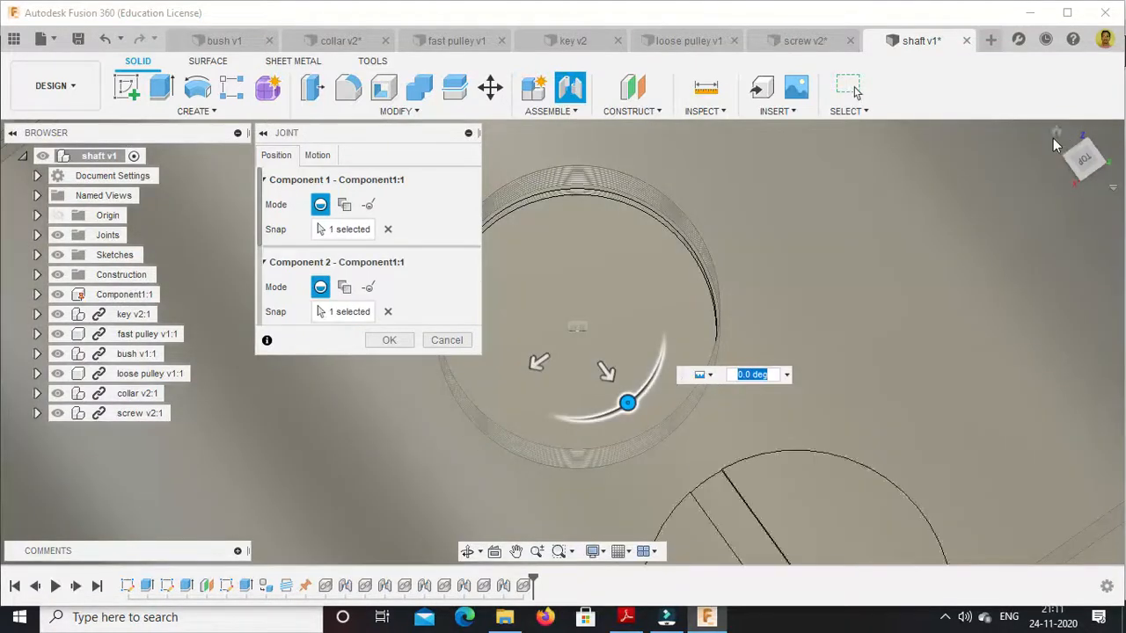
# Set the visual style to Wireframe and view the assembly from the right side
pyautogui.click(1057, 133)
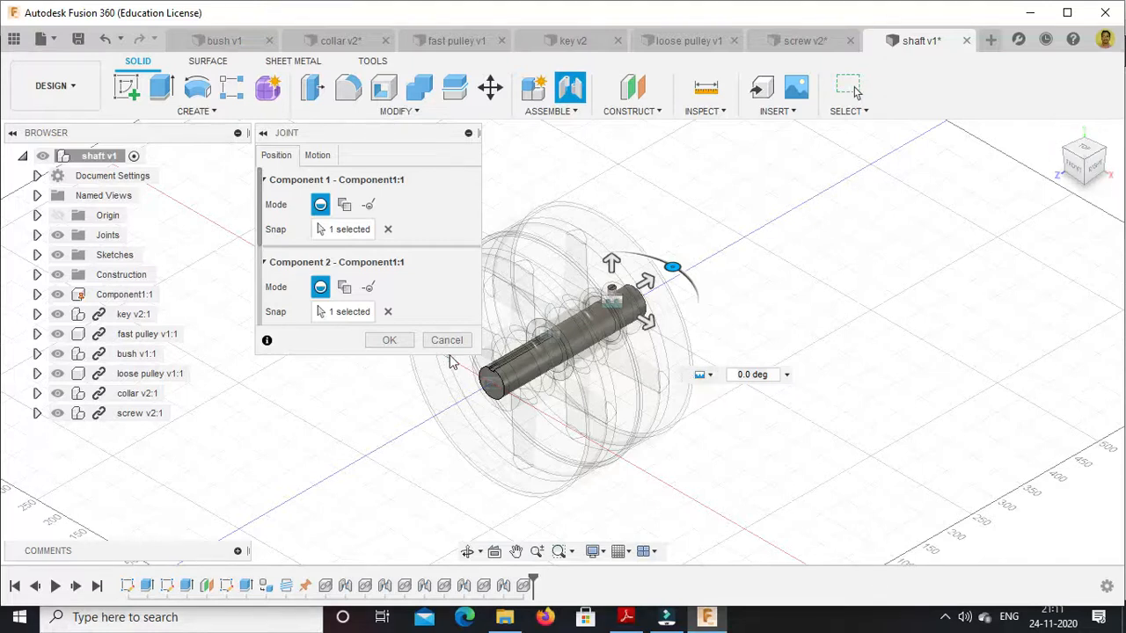
pyautogui.click(1097, 173)
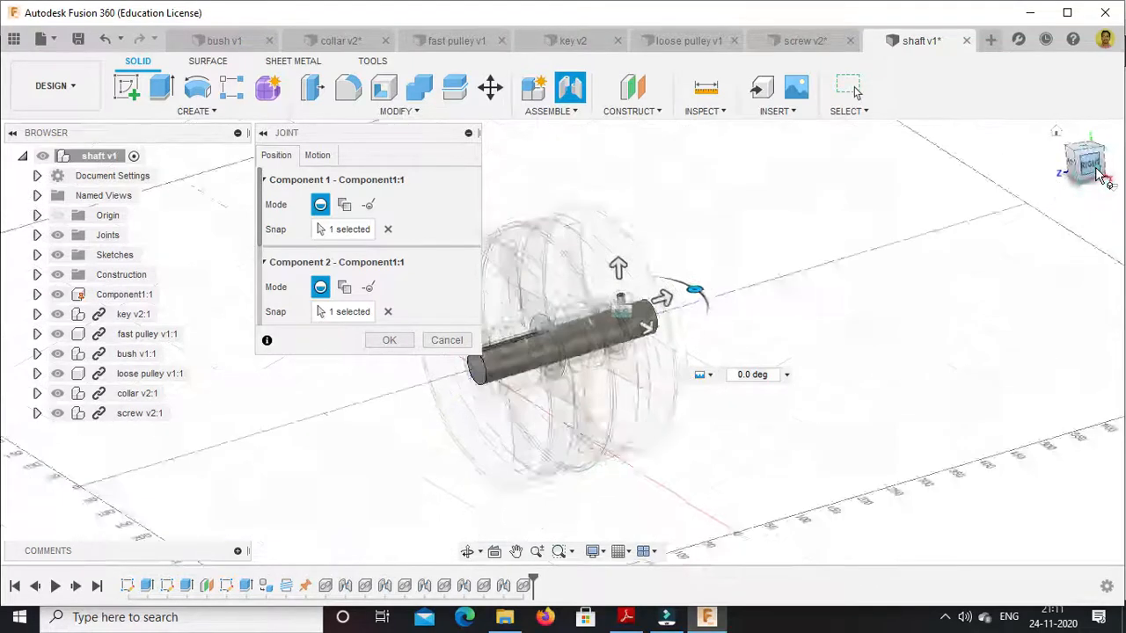
pyautogui.click(1057, 132)
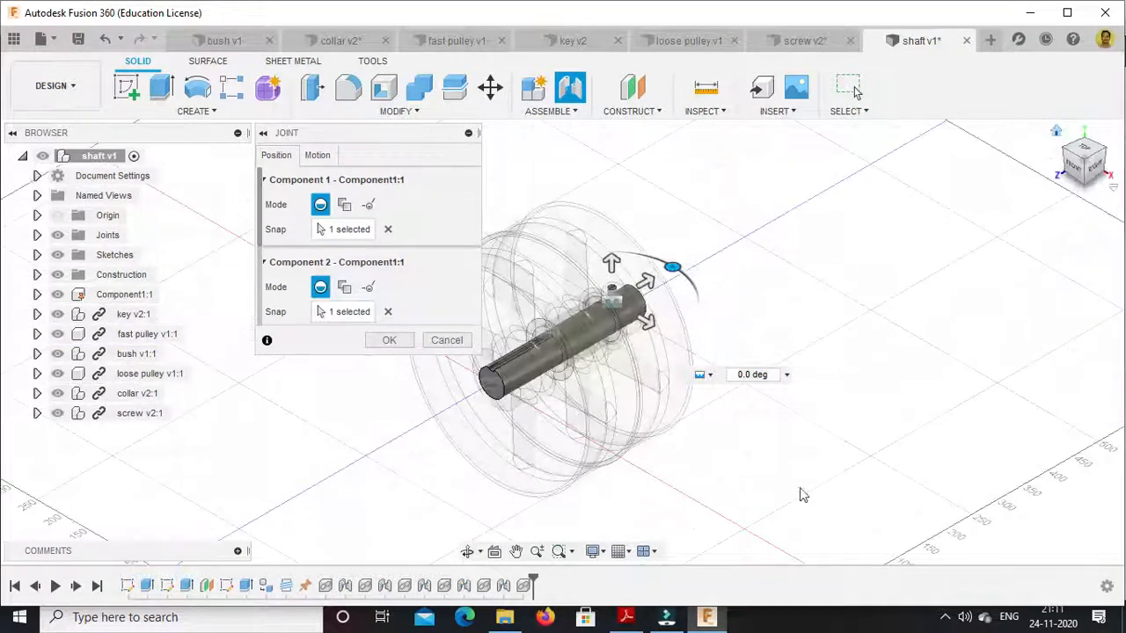
pyautogui.click(1095, 170)
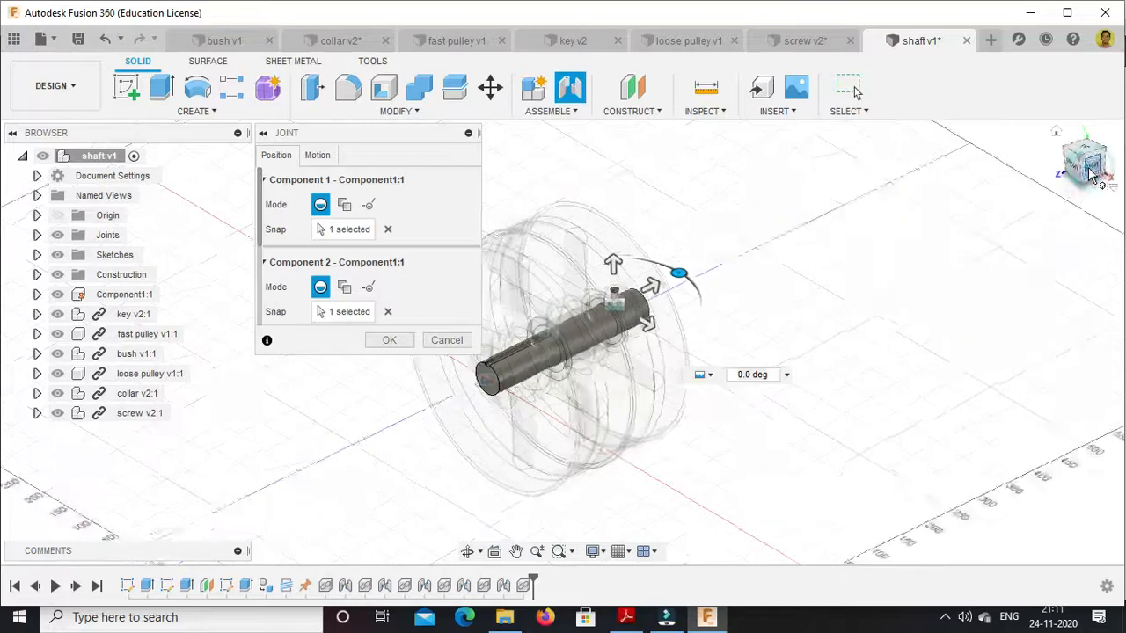
pyautogui.click(593, 551)
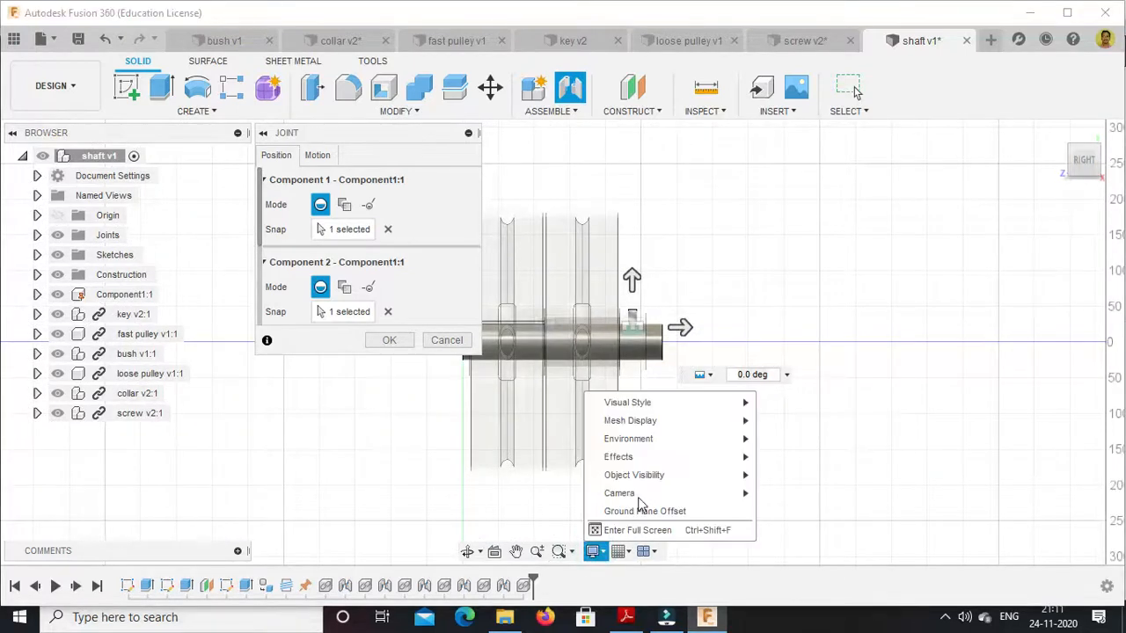
pyautogui.click(641, 402)
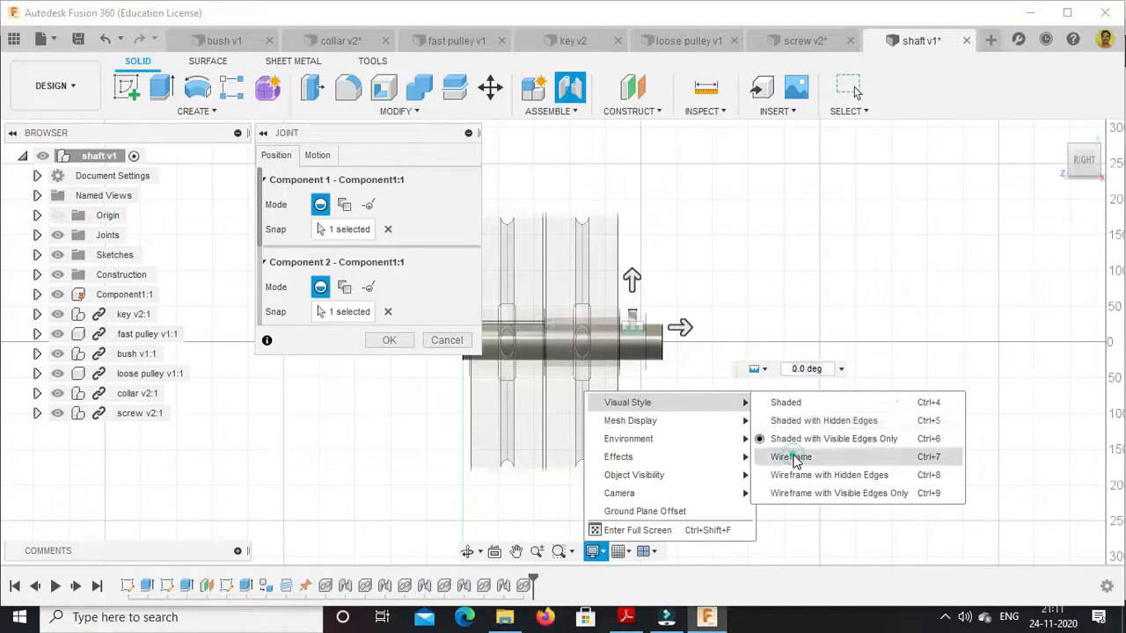
pyautogui.click(791, 457)
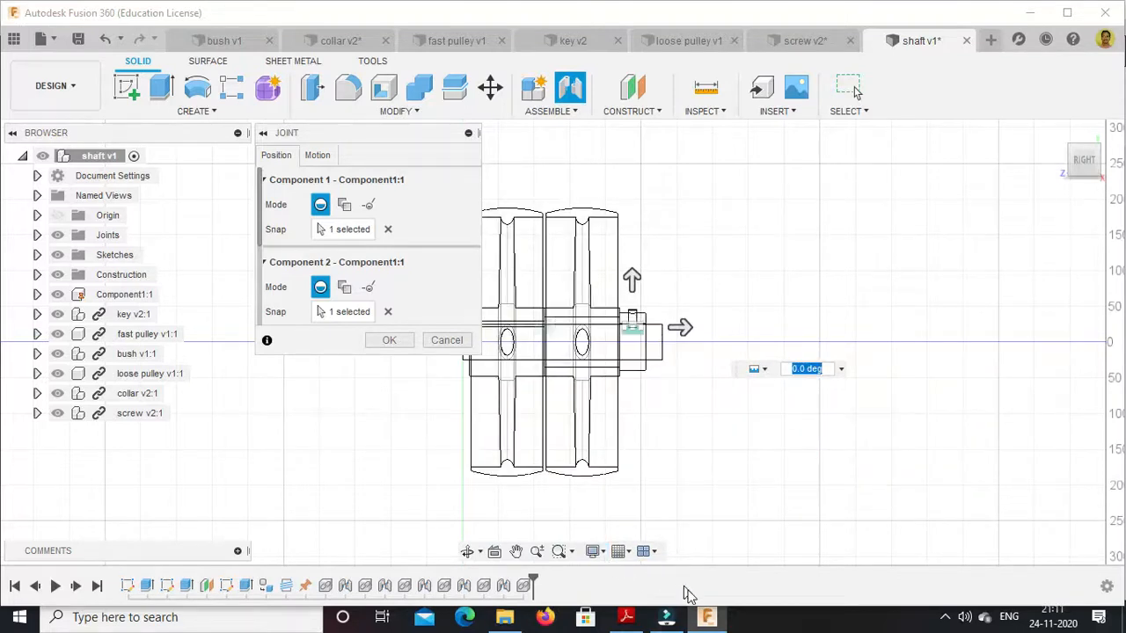
# Try offsetting the screw 8 mm outward along the threaded hole's axis and bring the offset back to 0 mm
pyautogui.scroll(5, 615, 326)
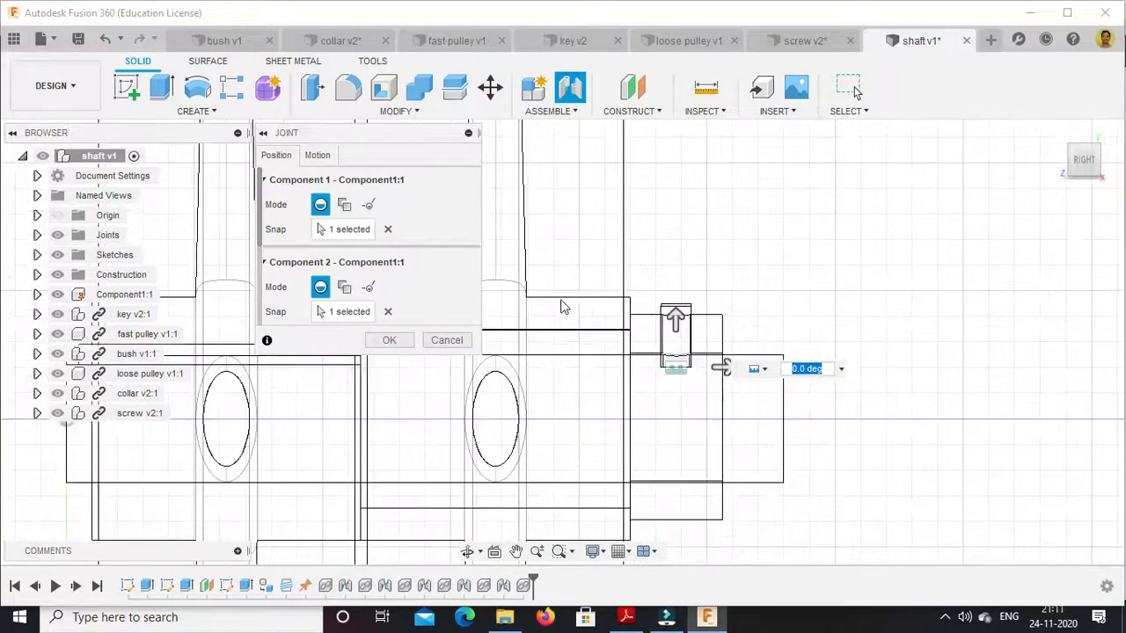
pyautogui.scroll(3, 686, 346)
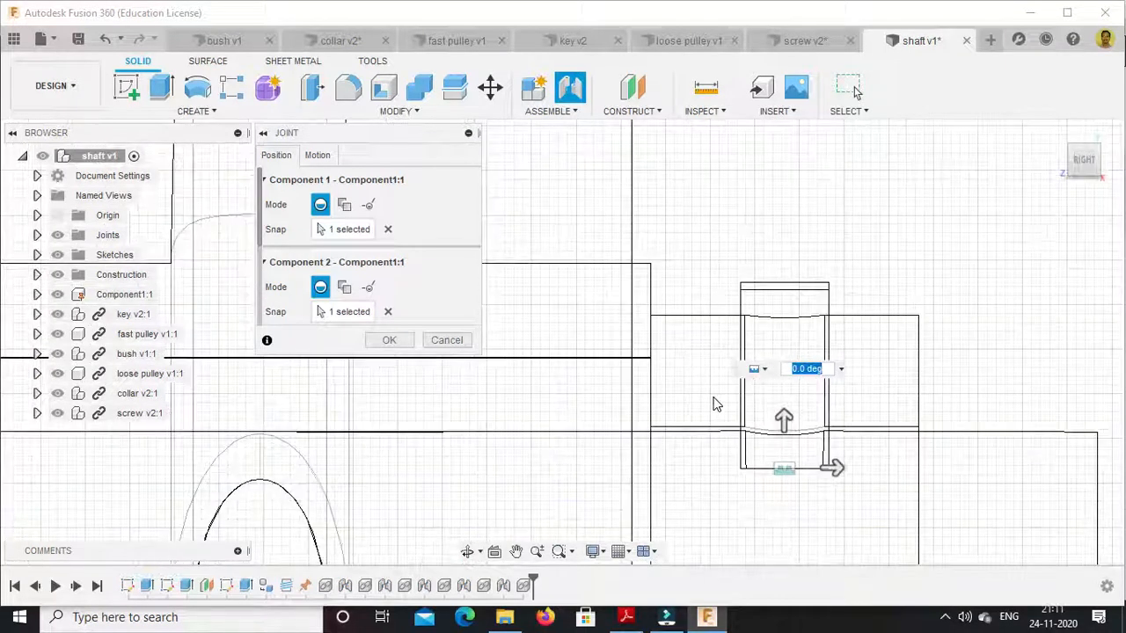
pyautogui.scroll(2, 771, 440)
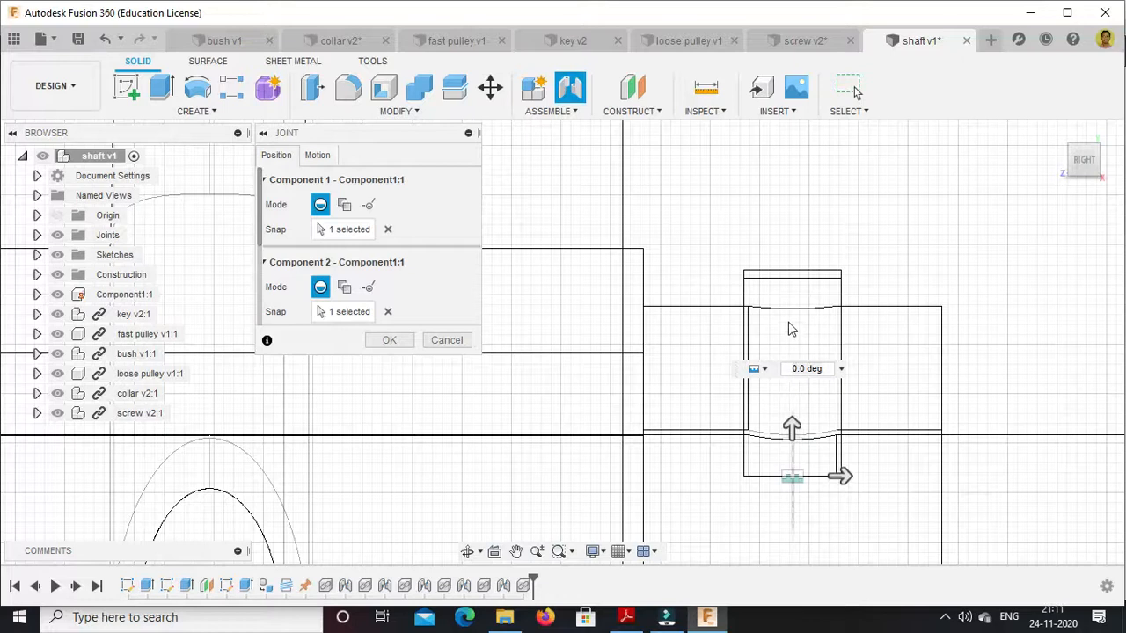
pyautogui.moveTo(791, 428); pyautogui.dragTo(791, 357)
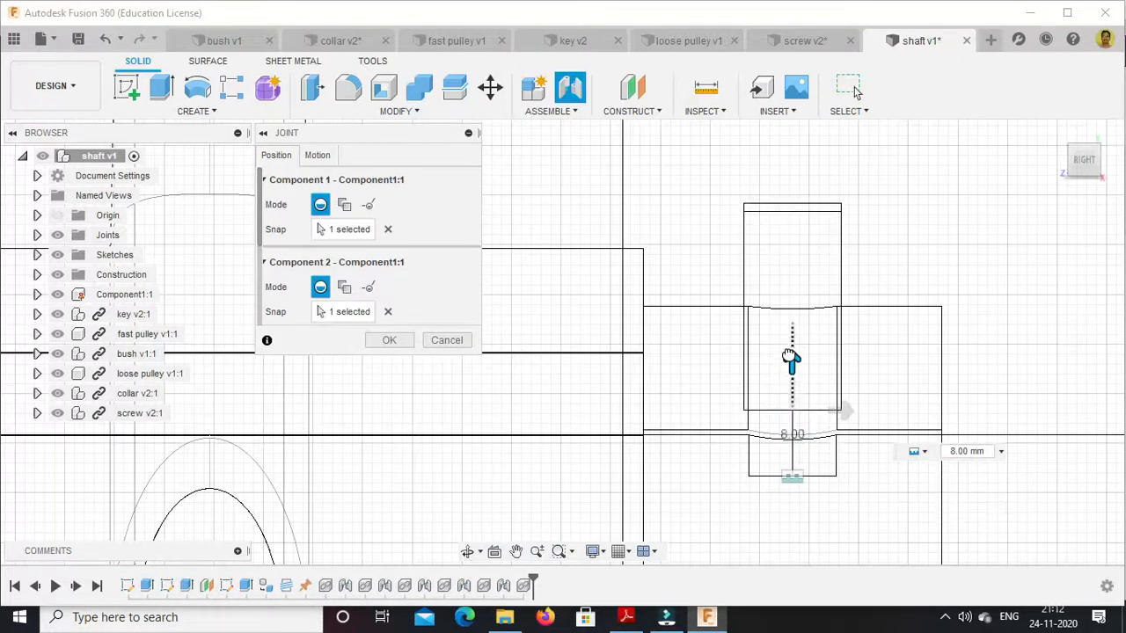
pyautogui.moveTo(790, 357); pyautogui.dragTo(791, 357)
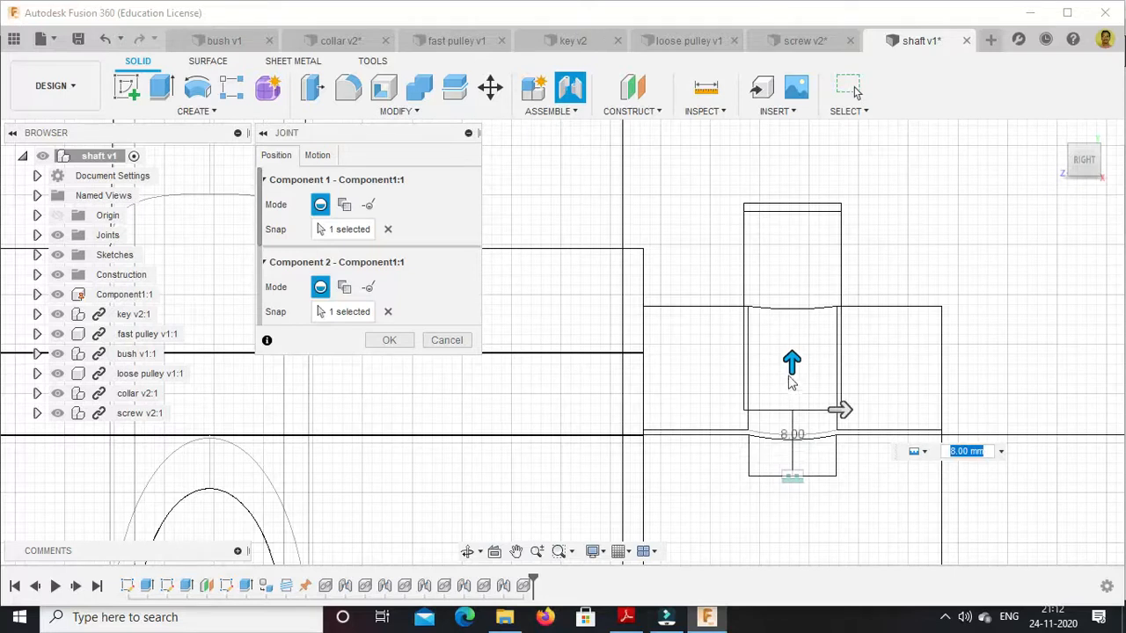
pyautogui.moveTo(791, 364); pyautogui.dragTo(794, 428)
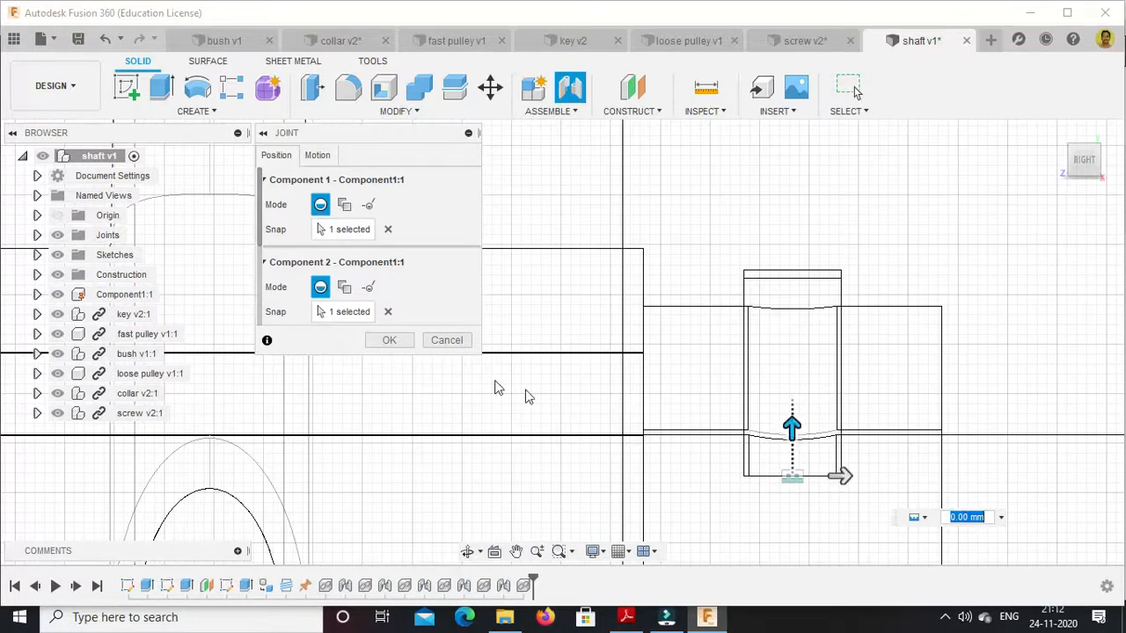
# Complete the screw joint with the Rigid motion type
pyautogui.click(317, 155)
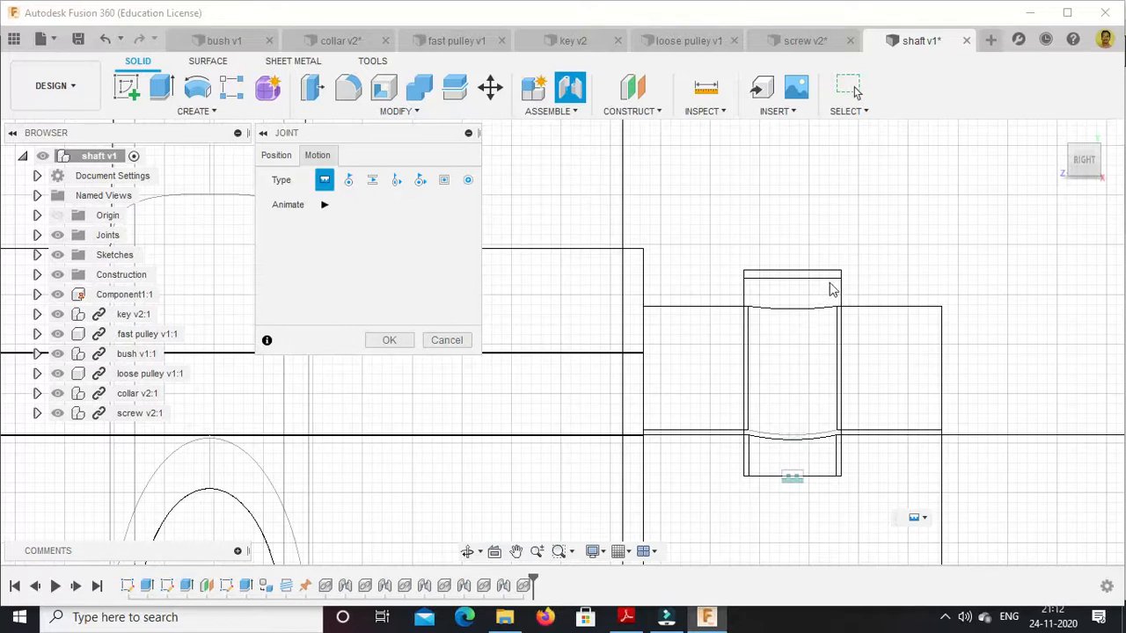
pyautogui.click(388, 340)
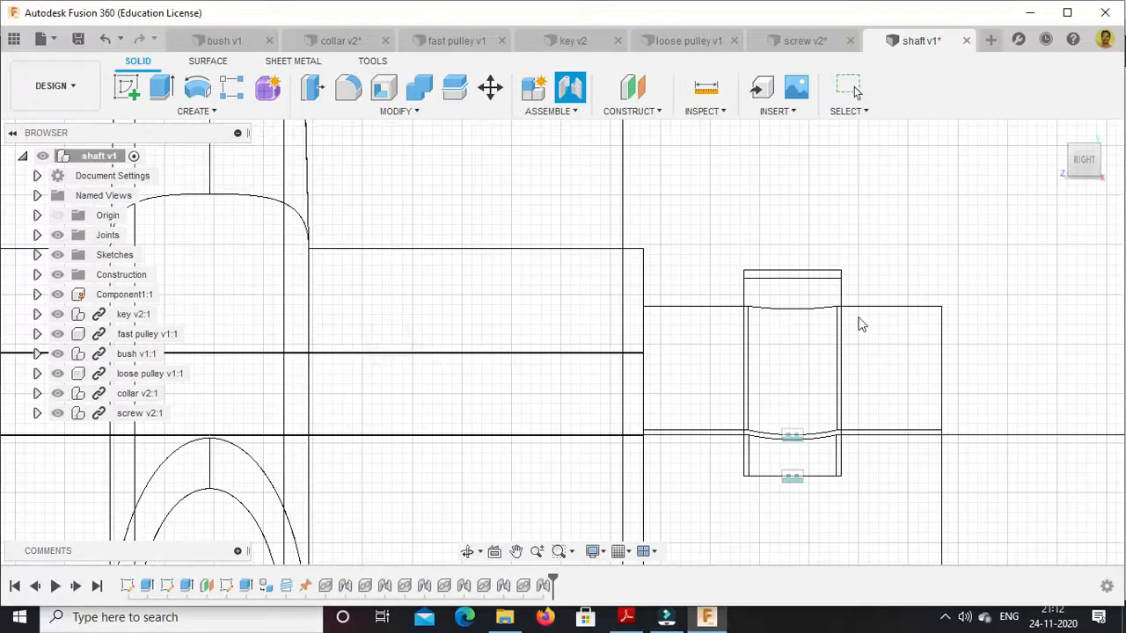
# Restore the Shaded with Visible Edges Only visual style and examine the slotted screw seated in the collar
pyautogui.click(603, 551)
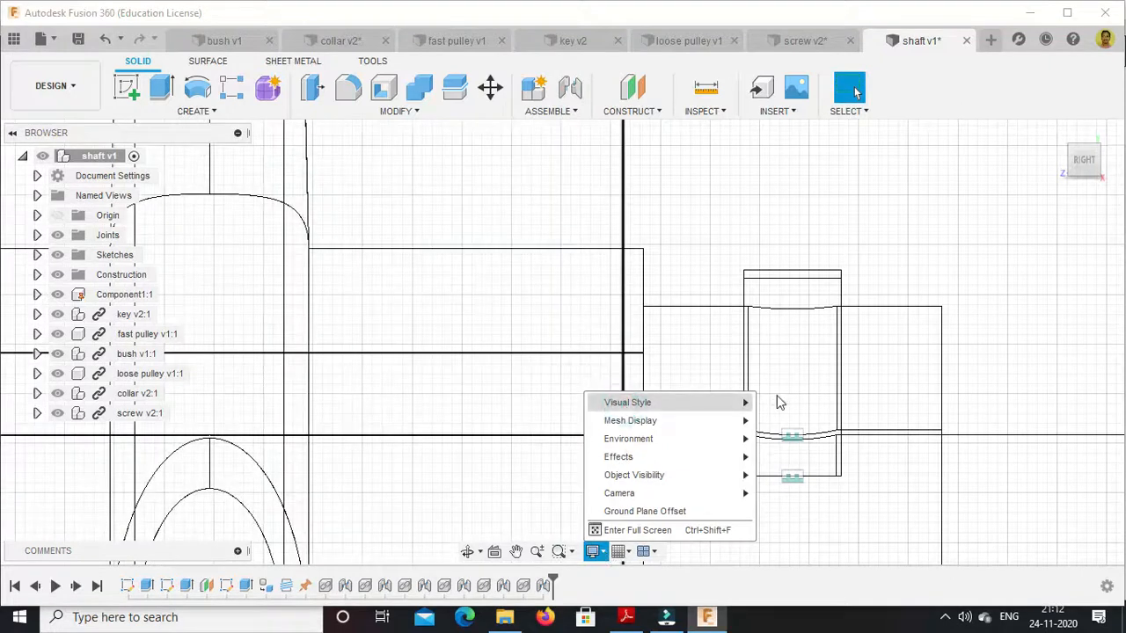
pyautogui.moveTo(686, 402)
pyautogui.click(796, 438)
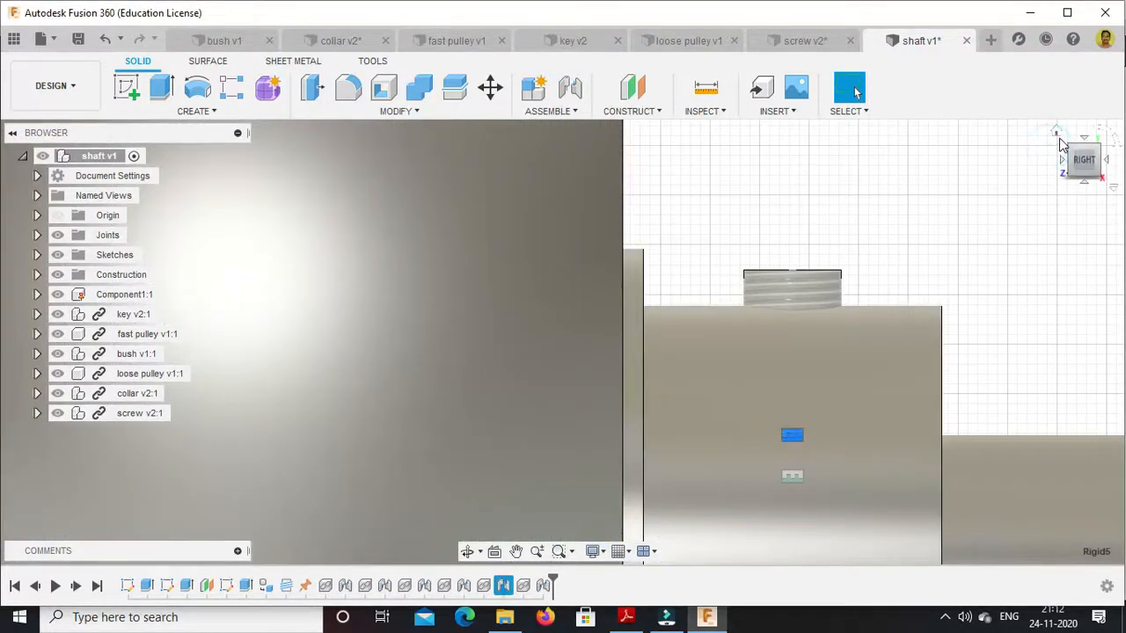
pyautogui.click(1057, 133)
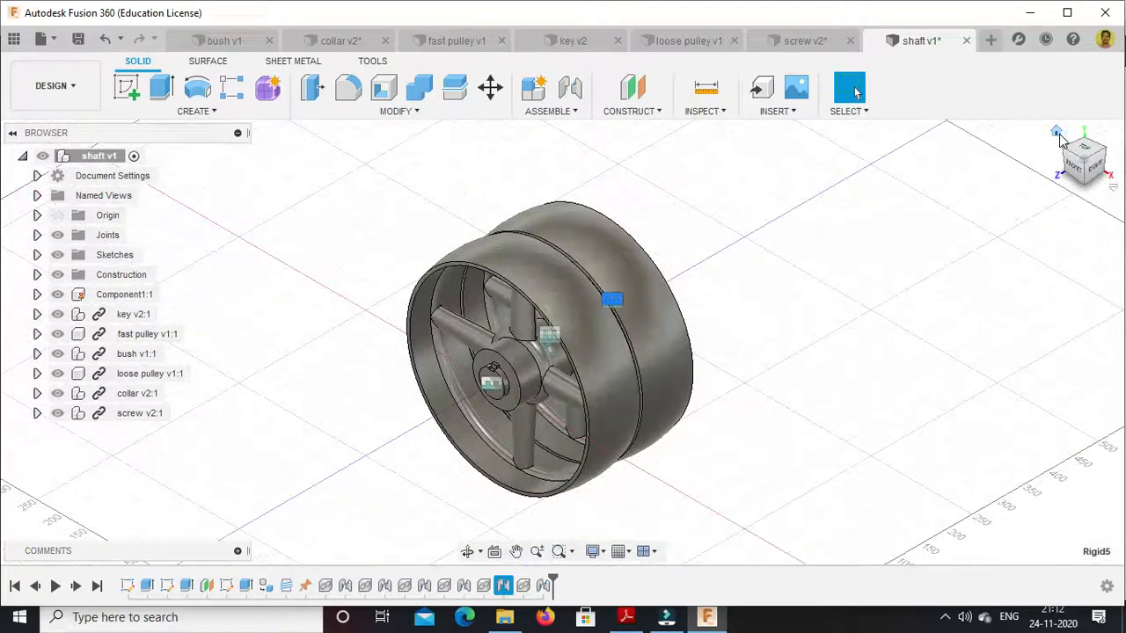
pyautogui.scroll(5, 579, 321)
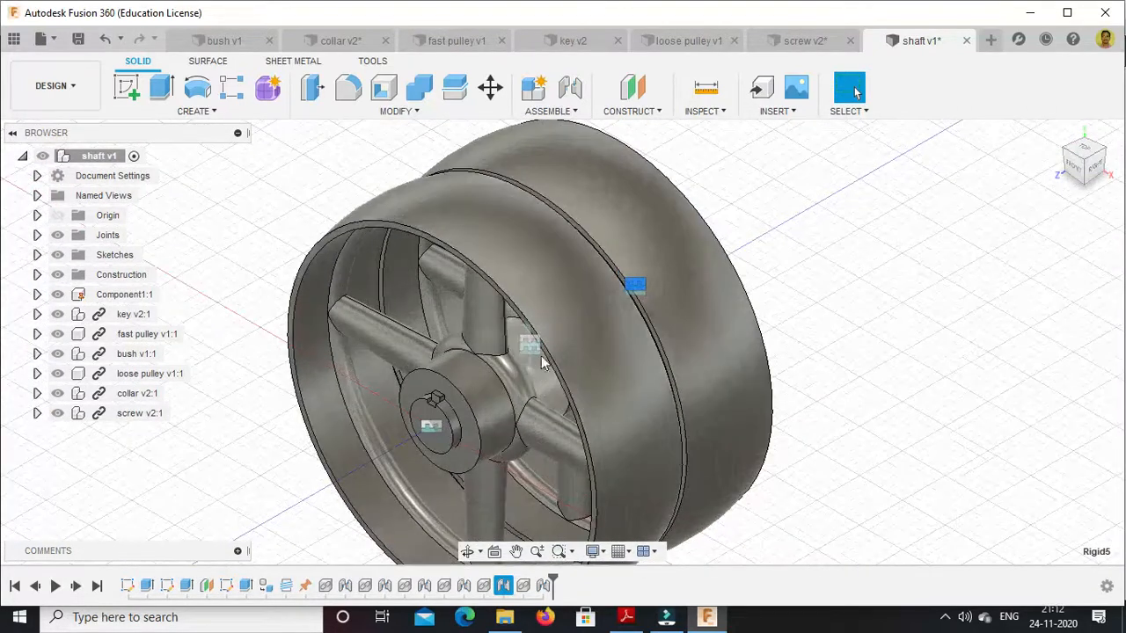
pyautogui.moveTo(1103, 149); pyautogui.dragTo(1106, 154)
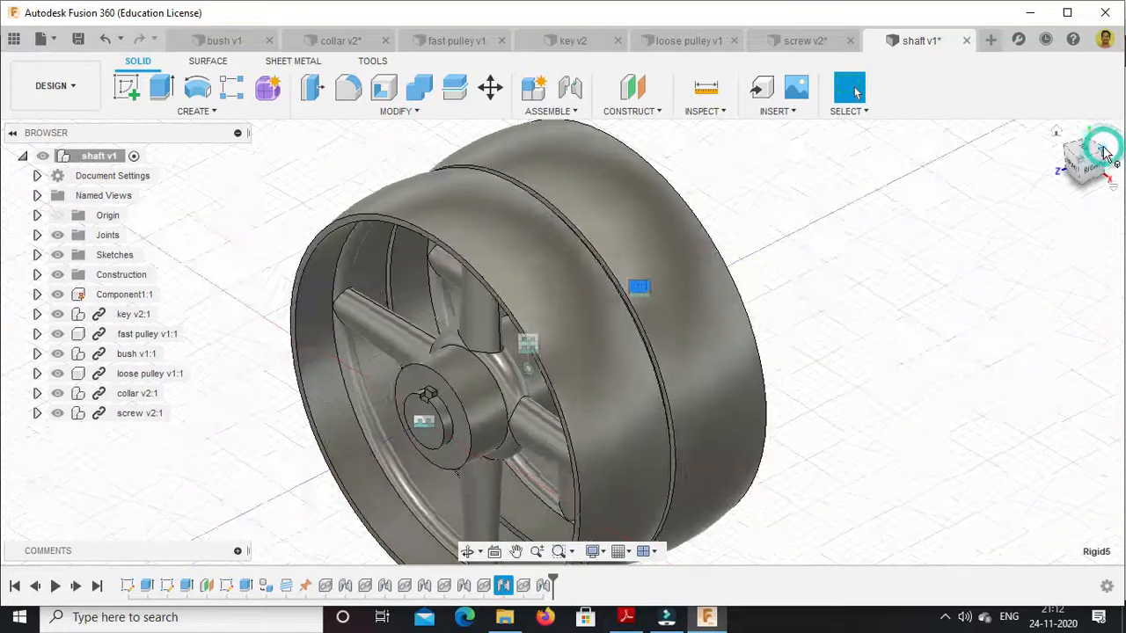
pyautogui.scroll(5, 641, 358)
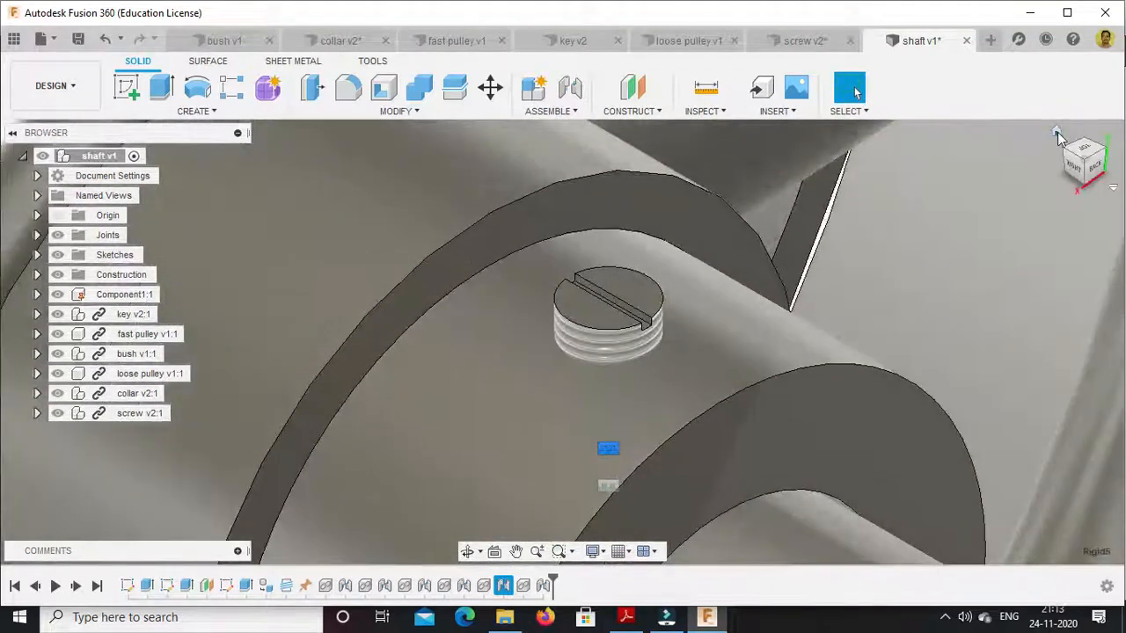
pyautogui.click(1058, 132)
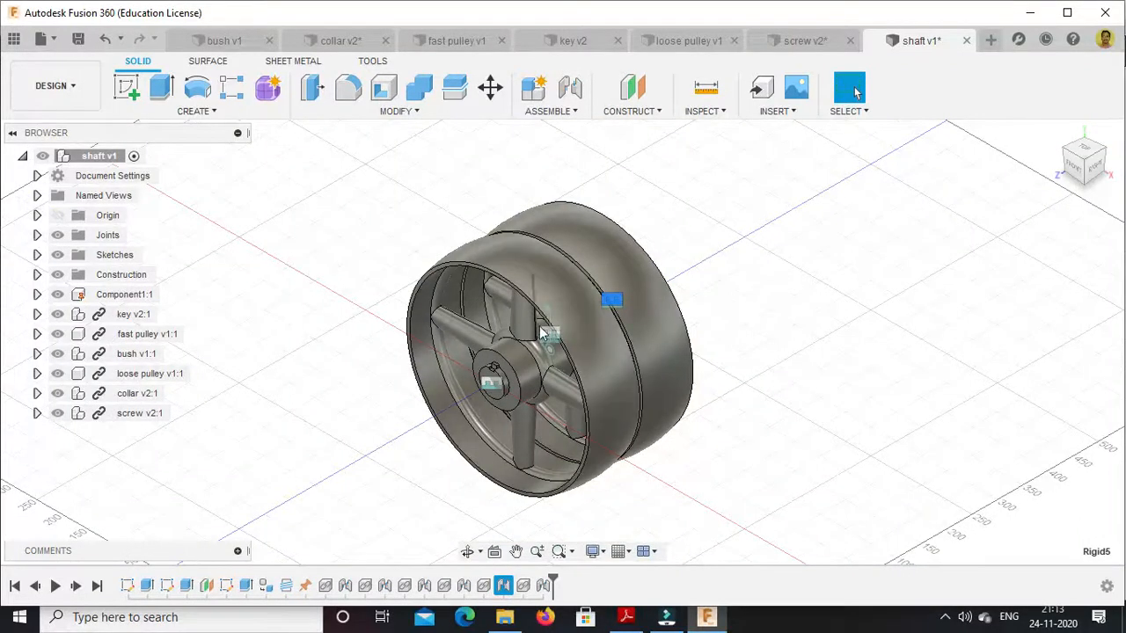
# Try to turn the fast pulley on the shaft to test its joint
pyautogui.scroll(2, 542, 332)
pyautogui.moveTo(548, 290); pyautogui.dragTo(547, 283)
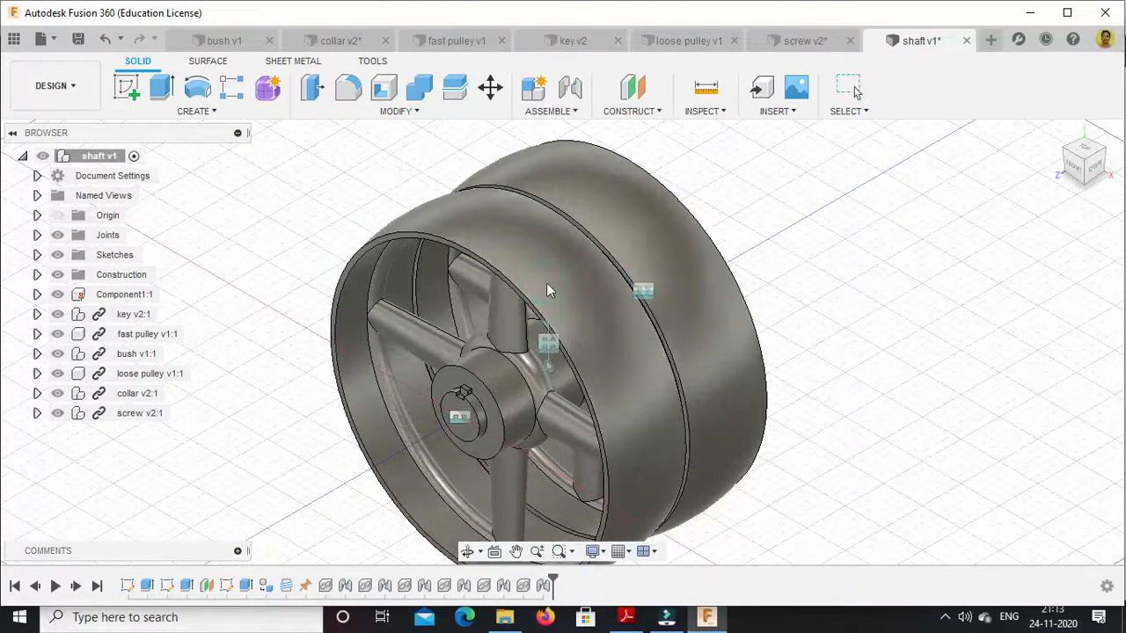
pyautogui.moveTo(608, 371); pyautogui.dragTo(573, 319)
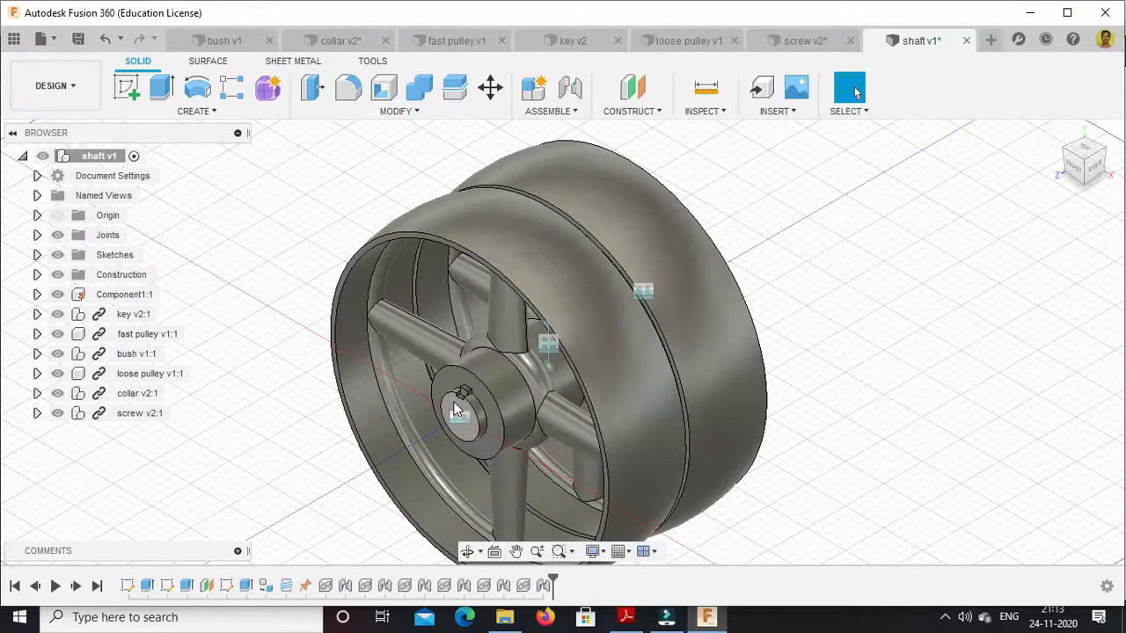
pyautogui.scroll(2, 456, 409)
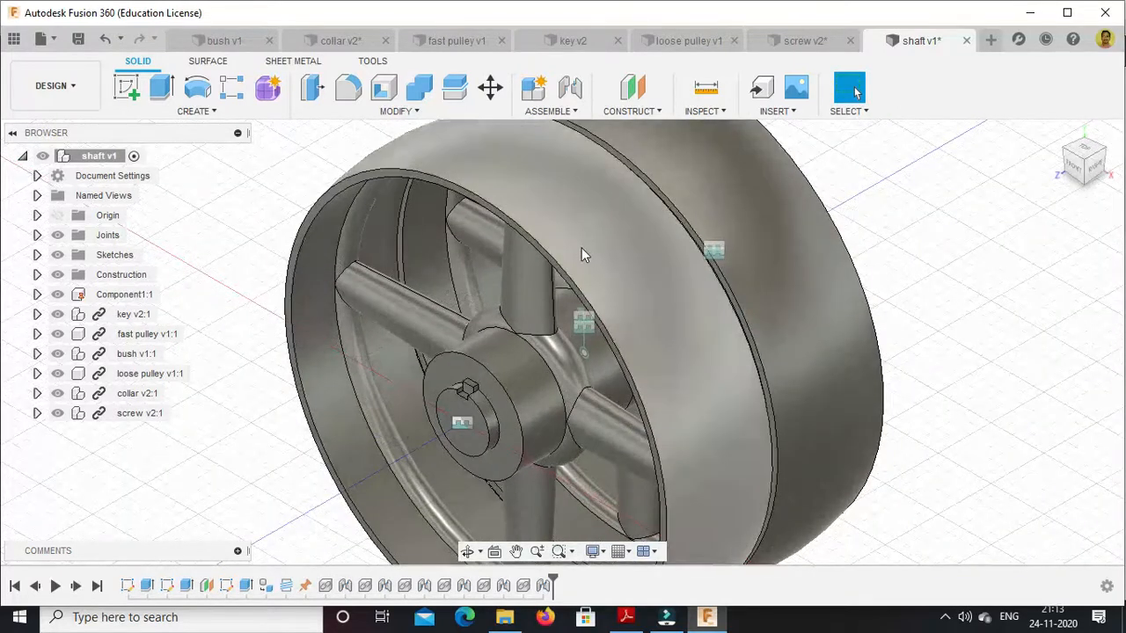
# Rotate the loose pulley about the shaft to test its joint and revert it to its original position
pyautogui.scroll(-2, 615, 291)
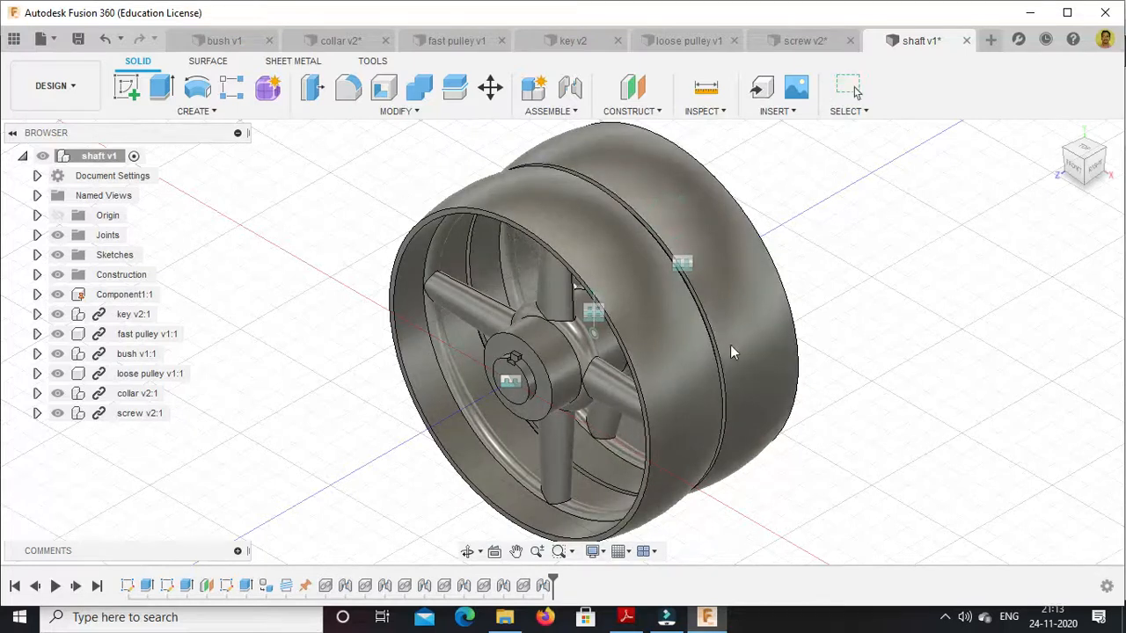
pyautogui.click(1096, 159)
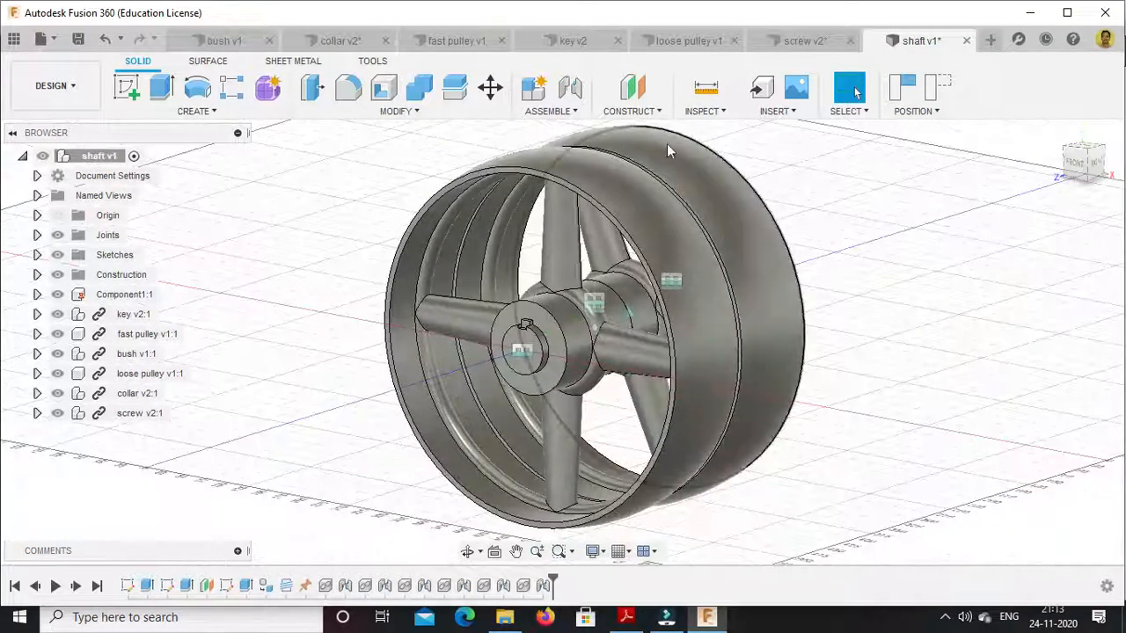
pyautogui.moveTo(650, 146); pyautogui.dragTo(736, 269)
pyautogui.moveTo(691, 175); pyautogui.dragTo(761, 343)
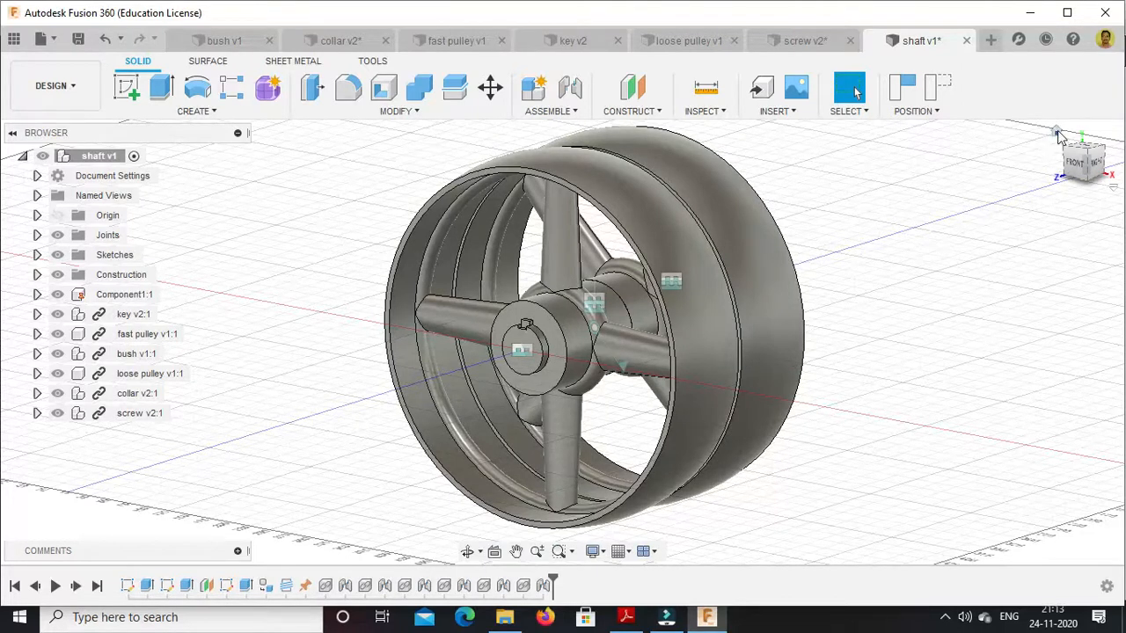
pyautogui.click(946, 95)
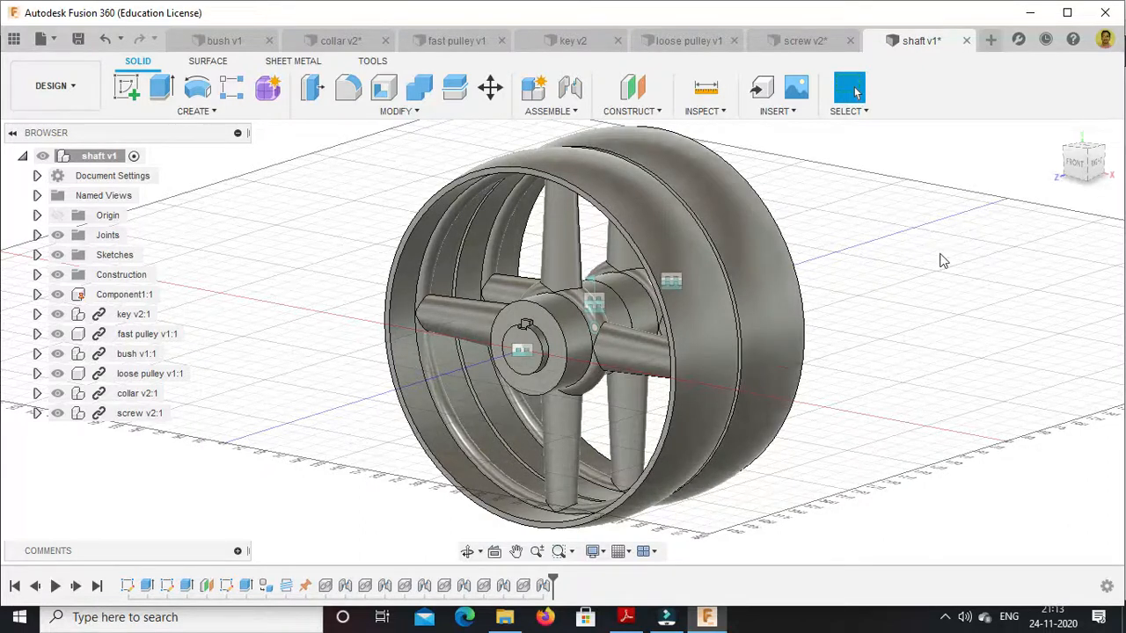
# Examine the completed pulley assembly from the front, the collar and screw end, and both sides, ending in the home view
pyautogui.click(1056, 135)
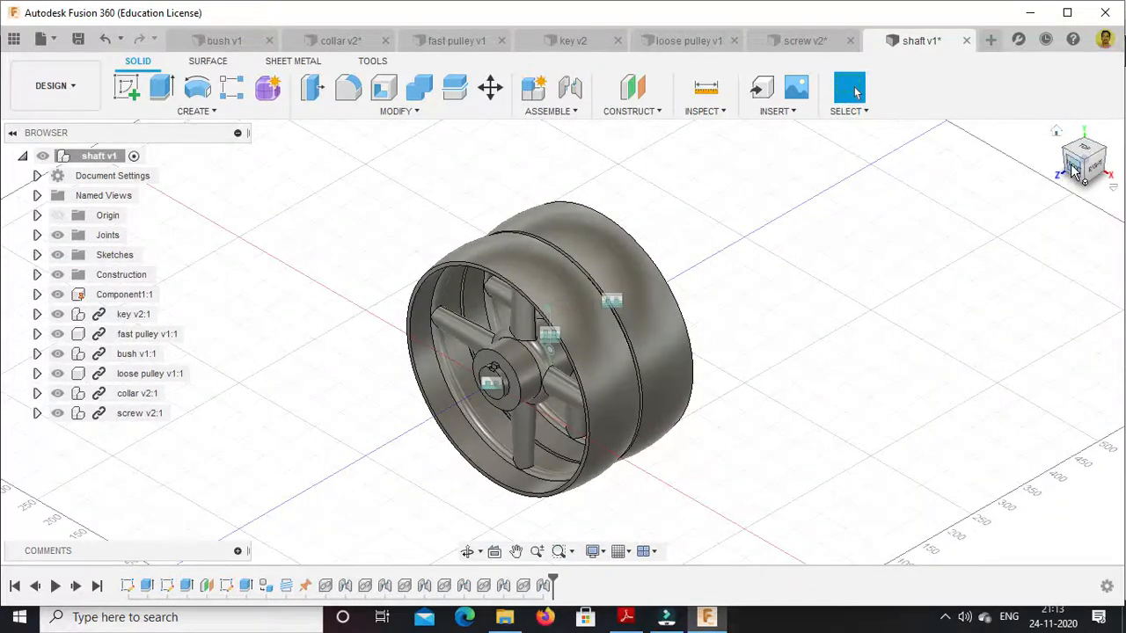
pyautogui.click(1073, 167)
pyautogui.scroll(5, 604, 325)
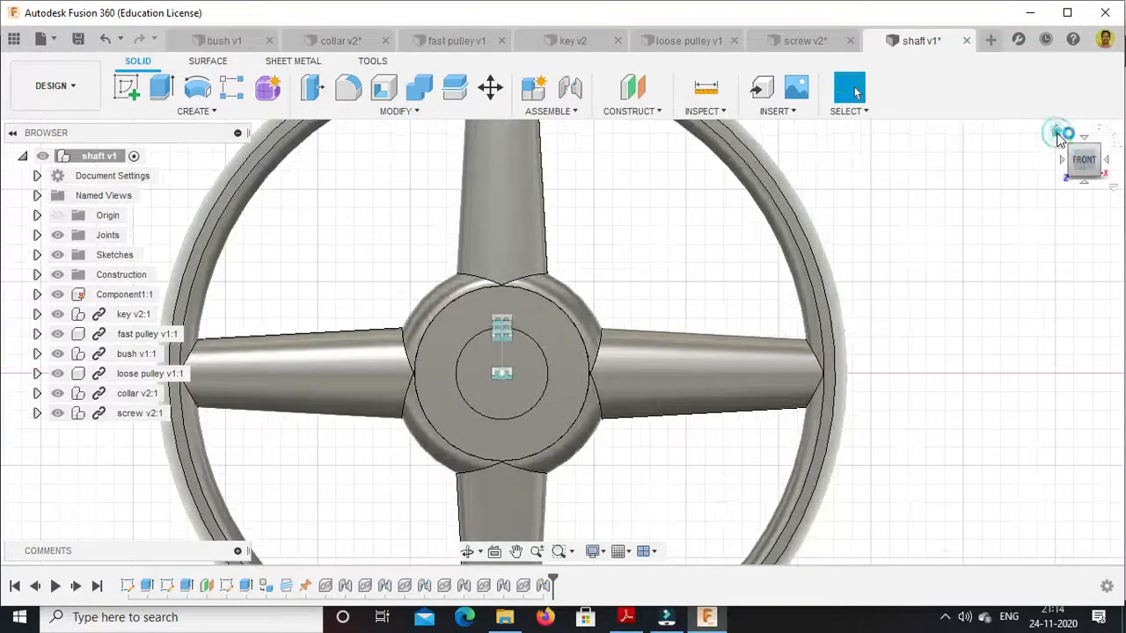
pyautogui.click(1056, 132)
pyautogui.click(1105, 157)
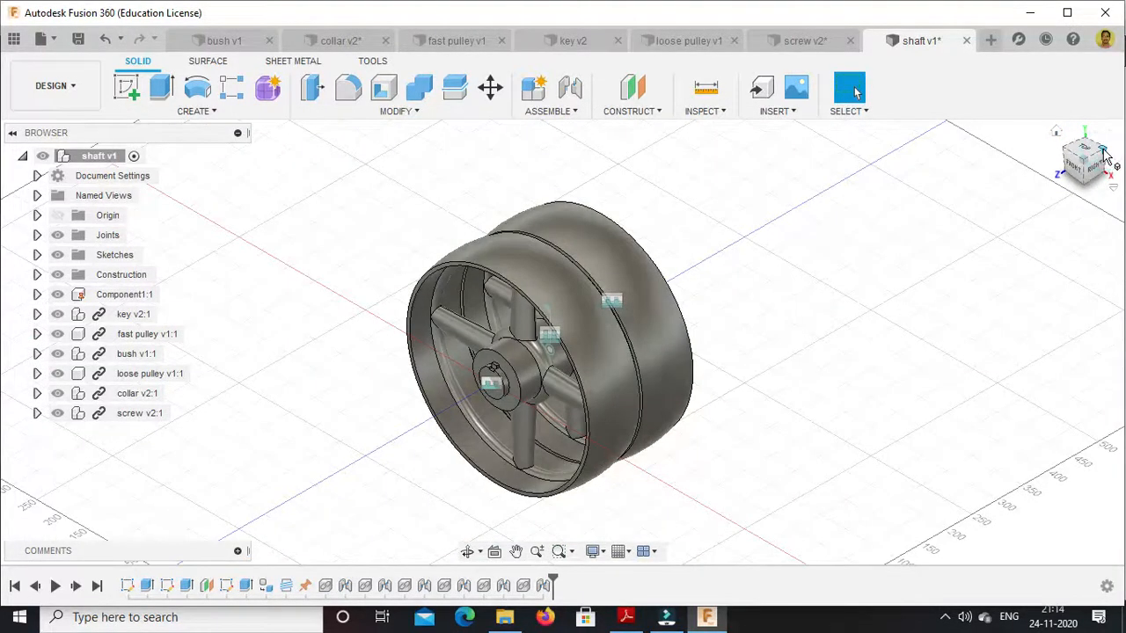
pyautogui.scroll(5, 598, 374)
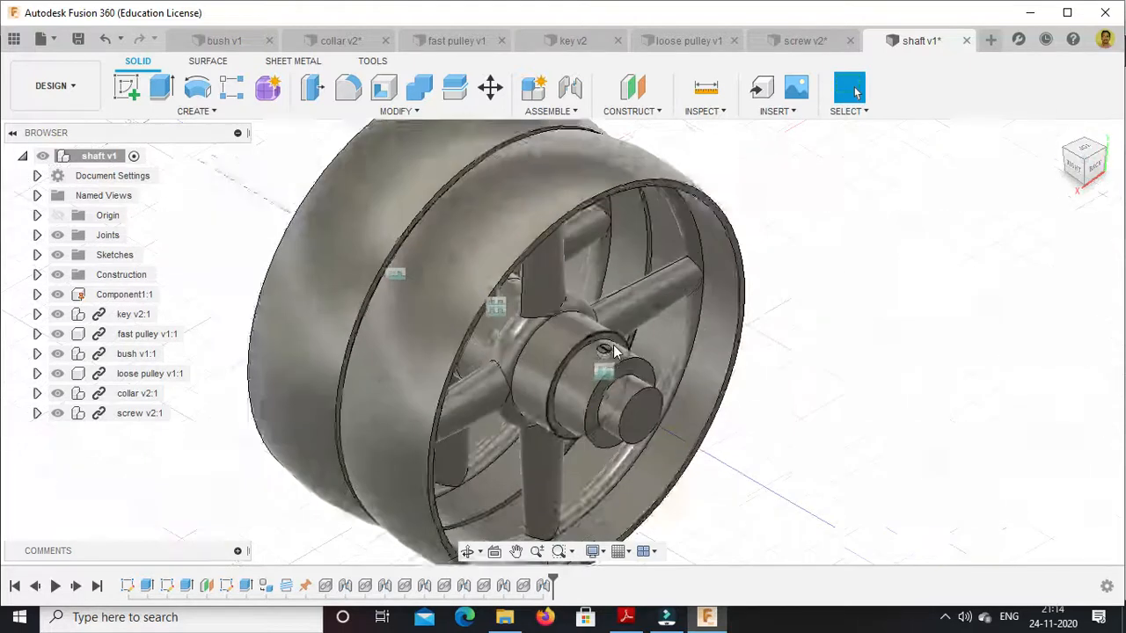
pyautogui.scroll(3, 598, 374)
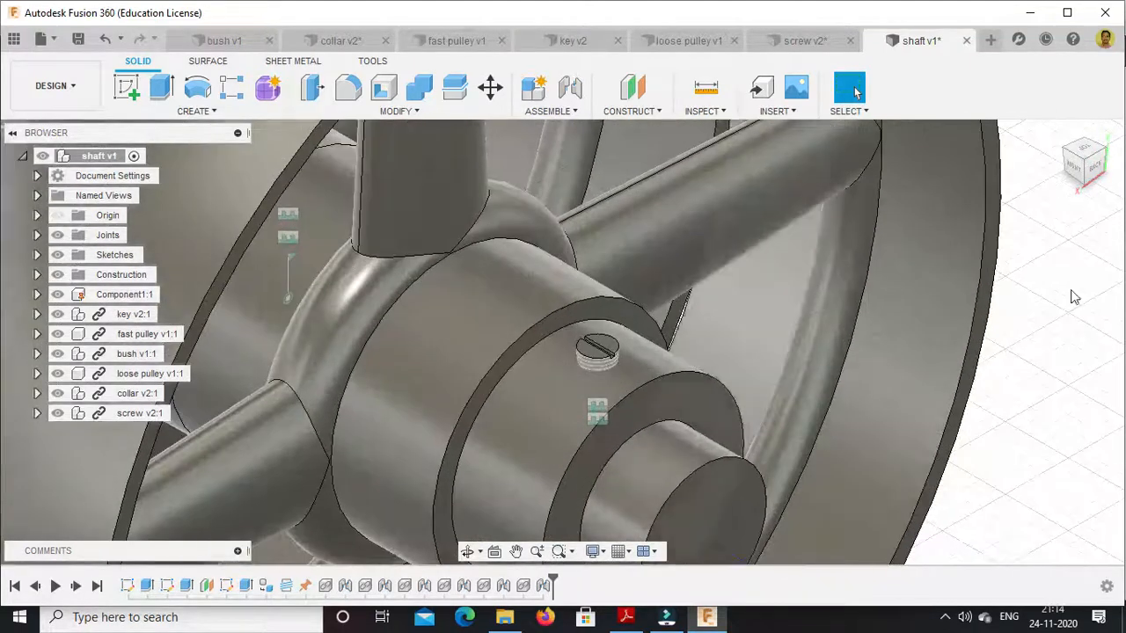
pyautogui.click(1106, 157)
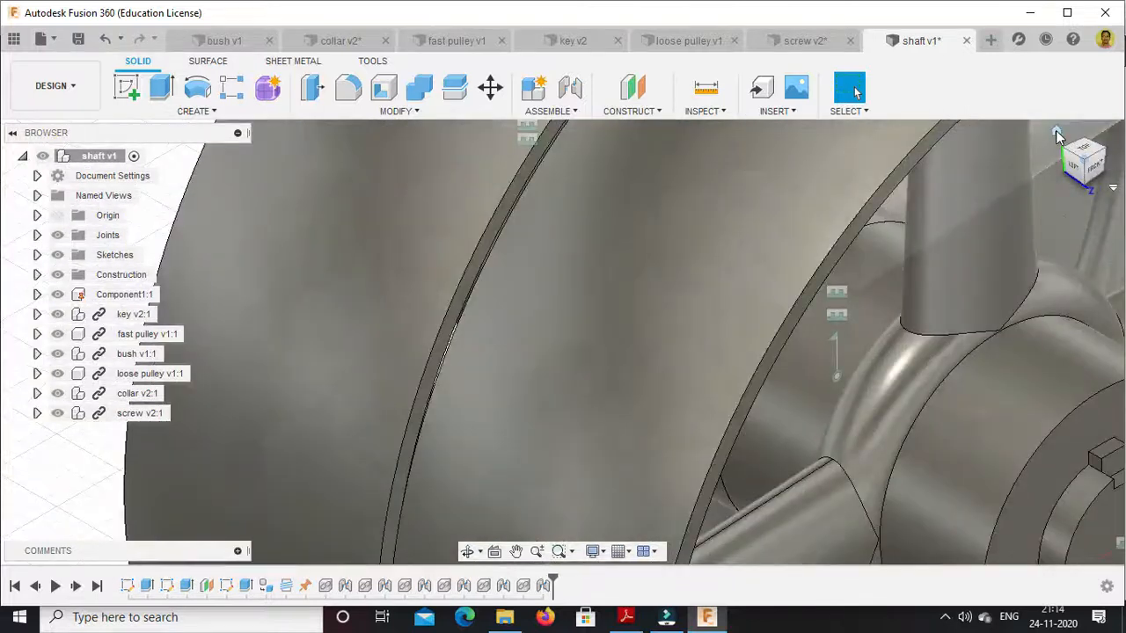
pyautogui.click(1058, 134)
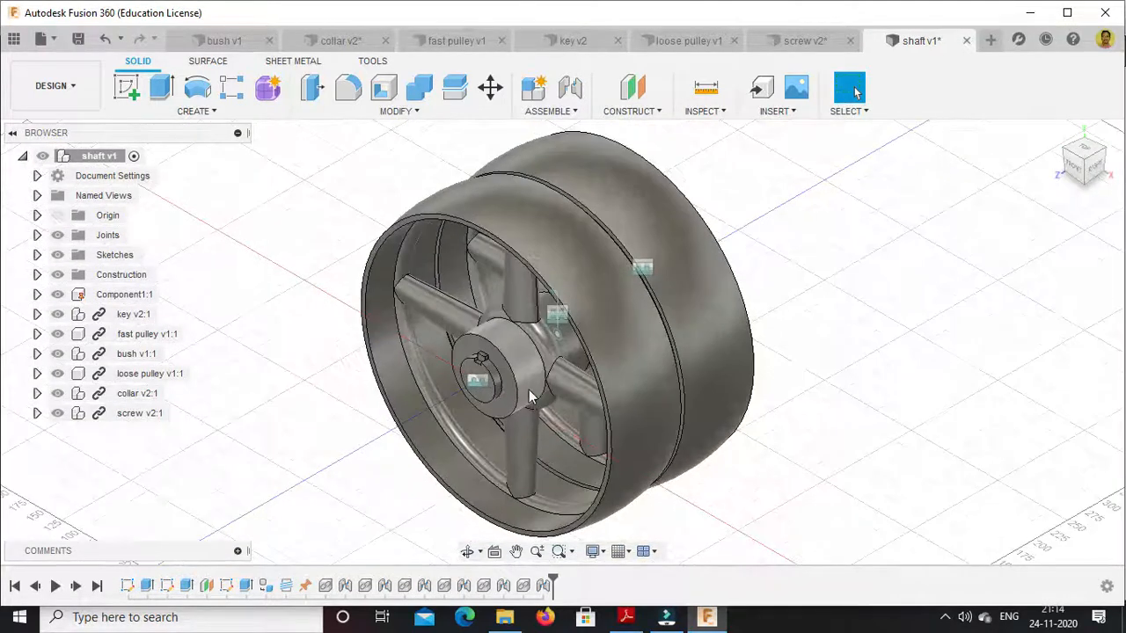
pyautogui.click(1106, 169)
pyautogui.click(1106, 170)
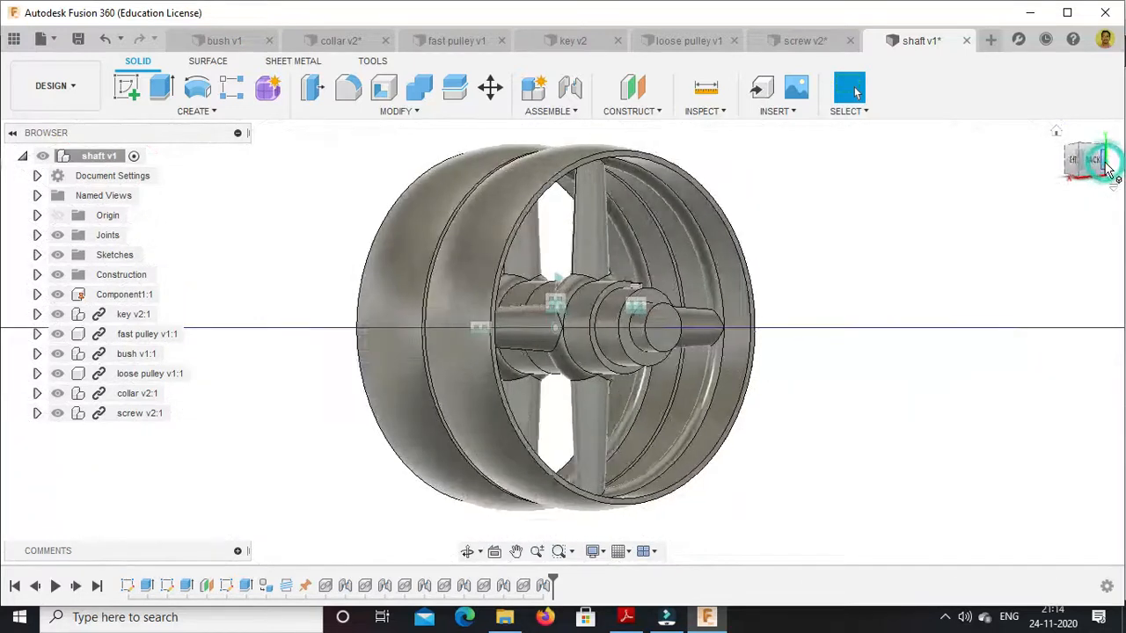
pyautogui.click(1107, 170)
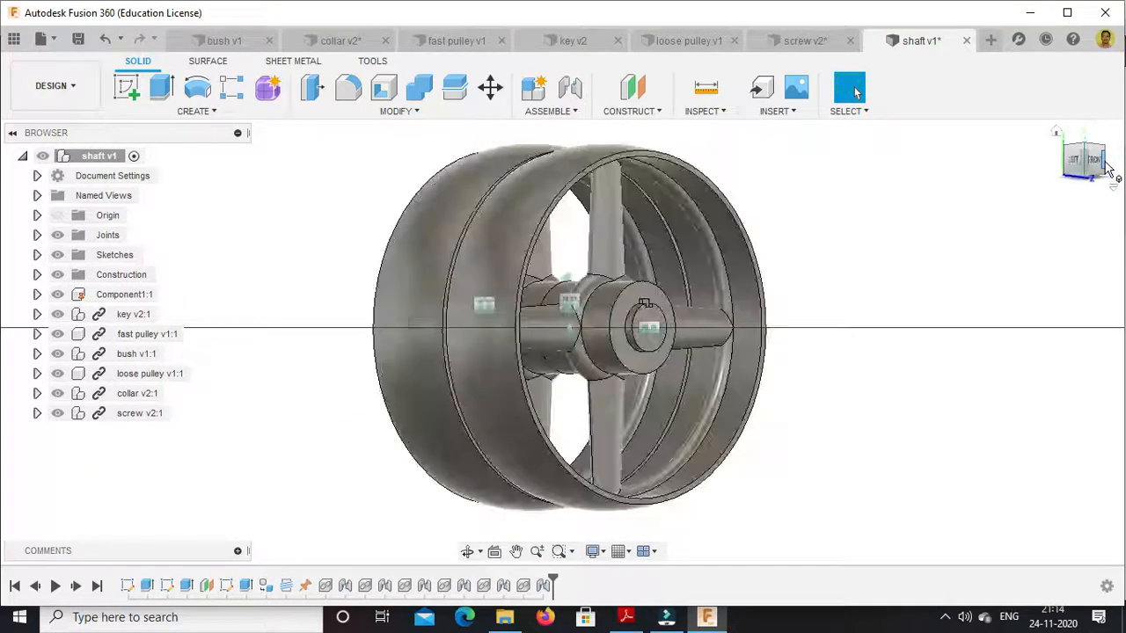
pyautogui.click(1058, 134)
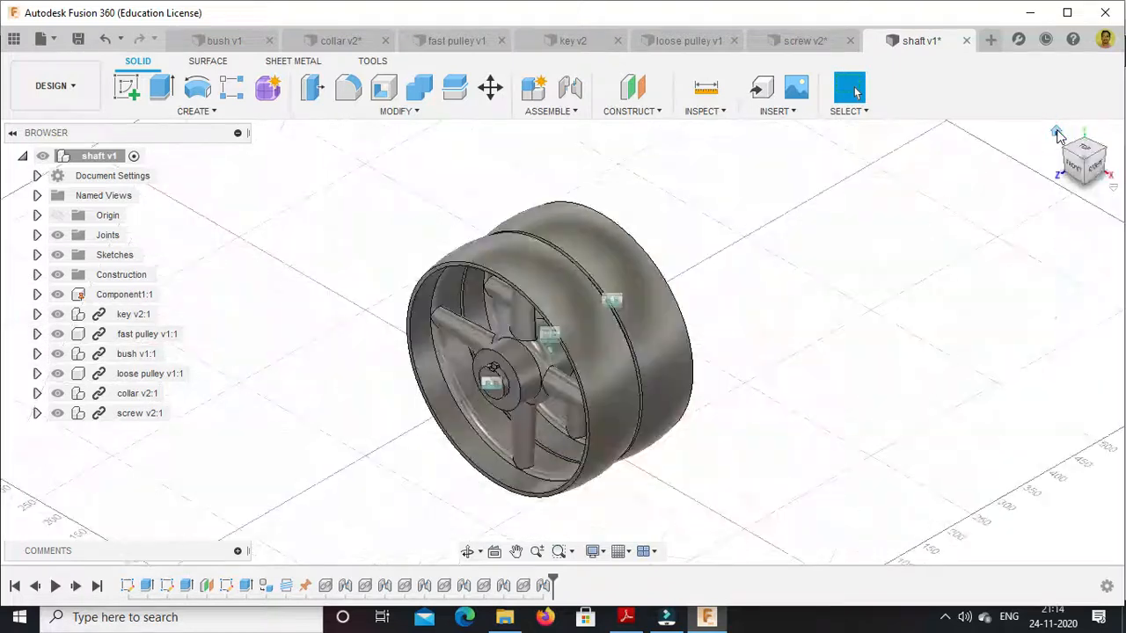